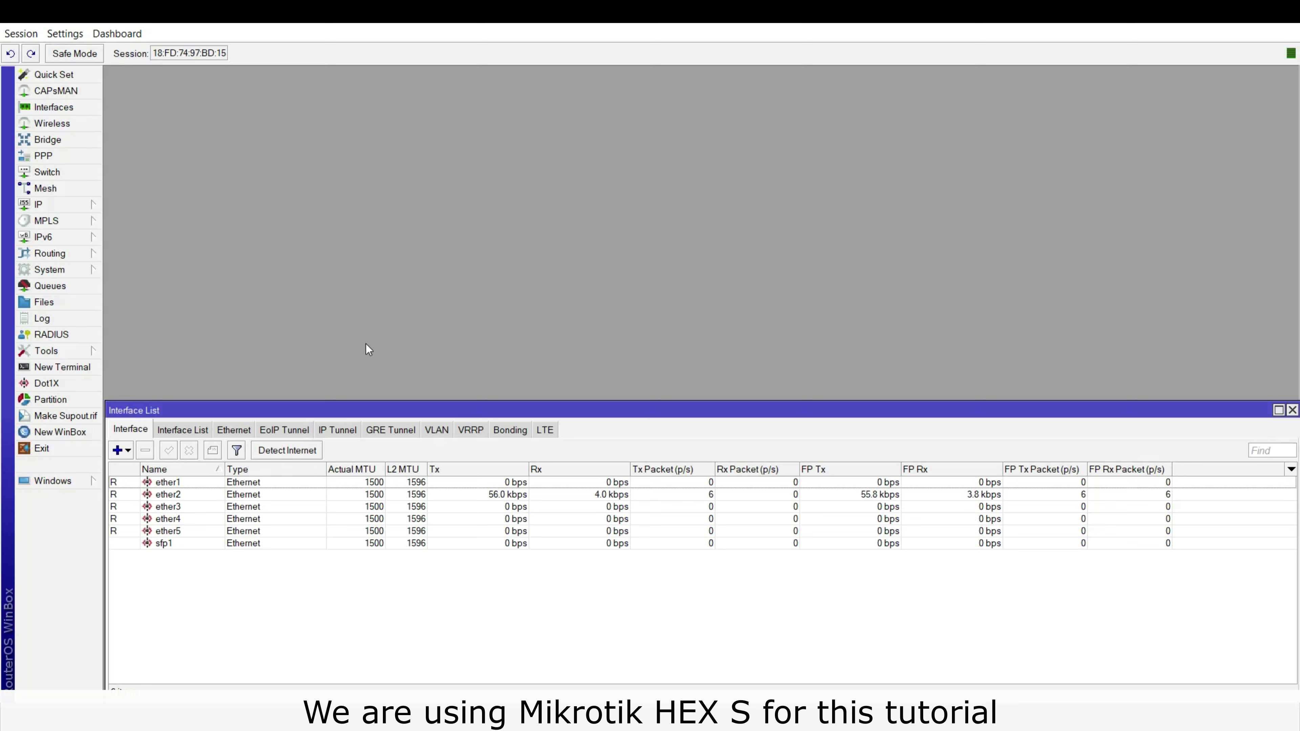
Set the router's DNS servers to 8.8.8.8 and 8.8.4.4 and apply them.
left_click(199, 485)
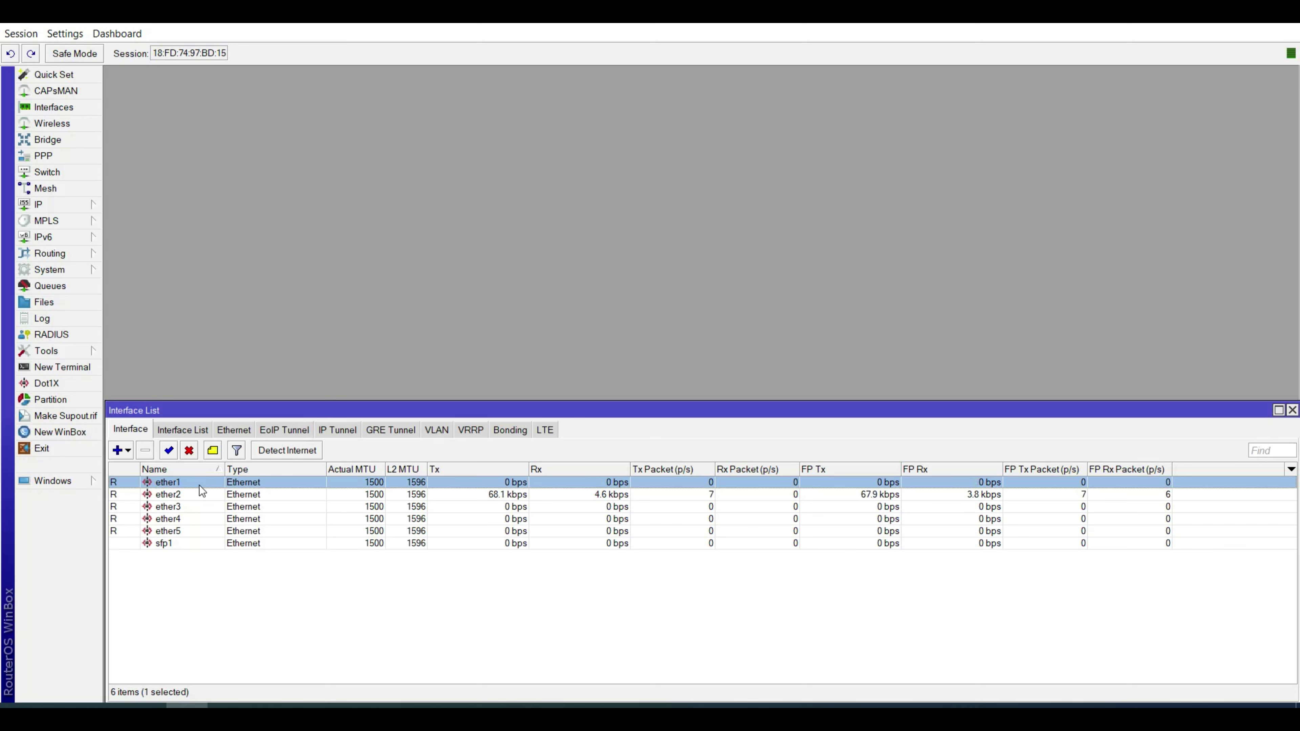
left_click(64, 208)
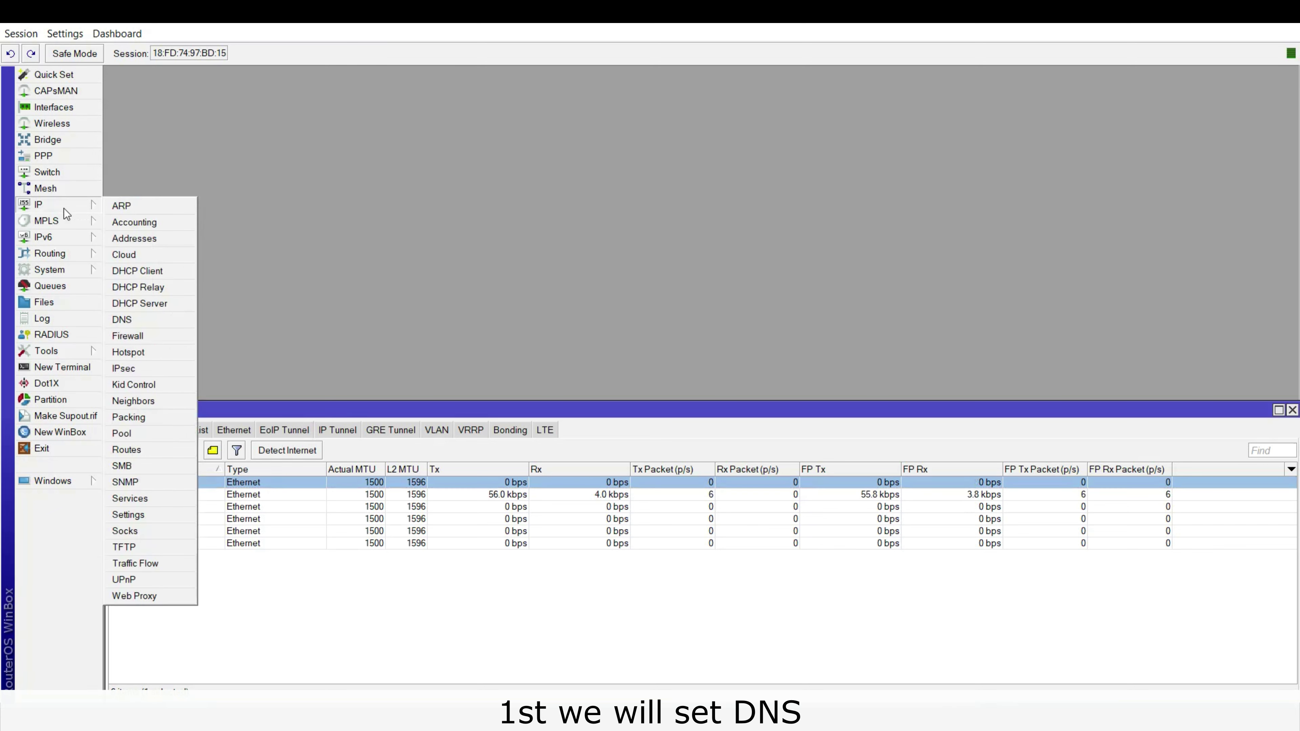
left_click(149, 321)
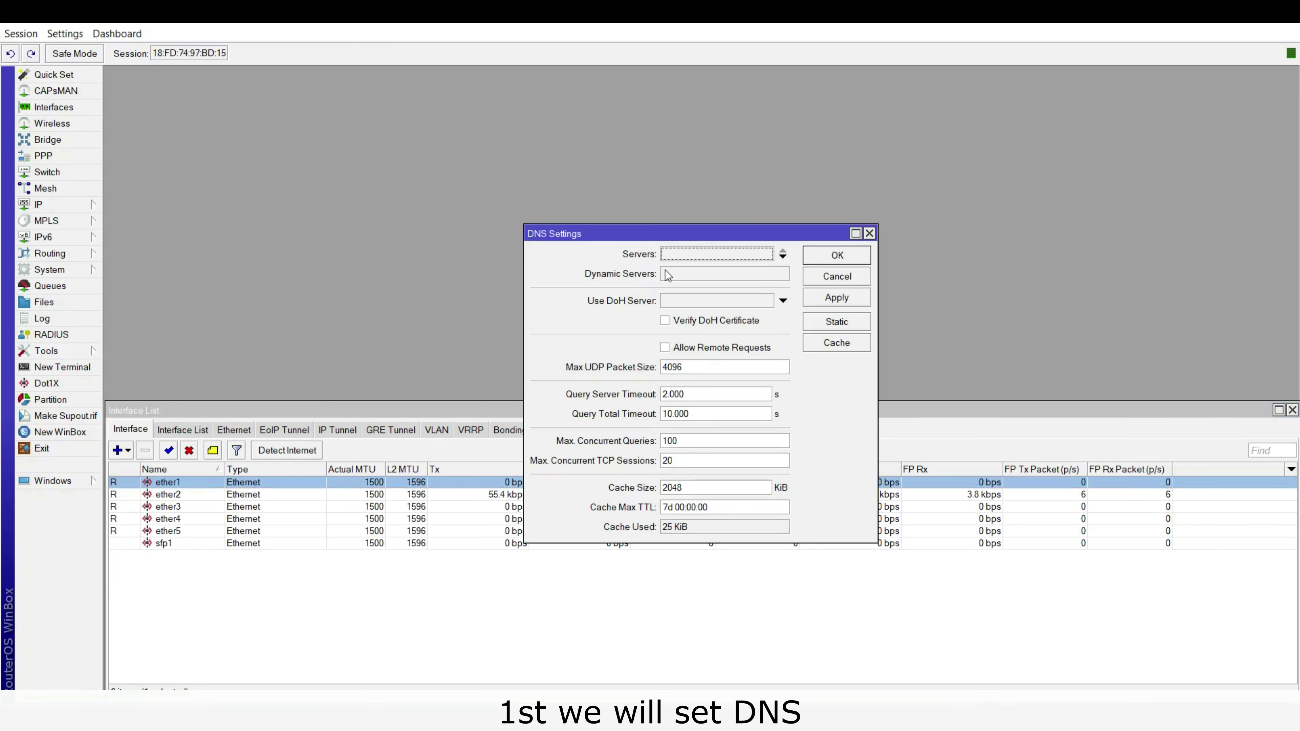
left_click(688, 256)
type("8.8.8.8")
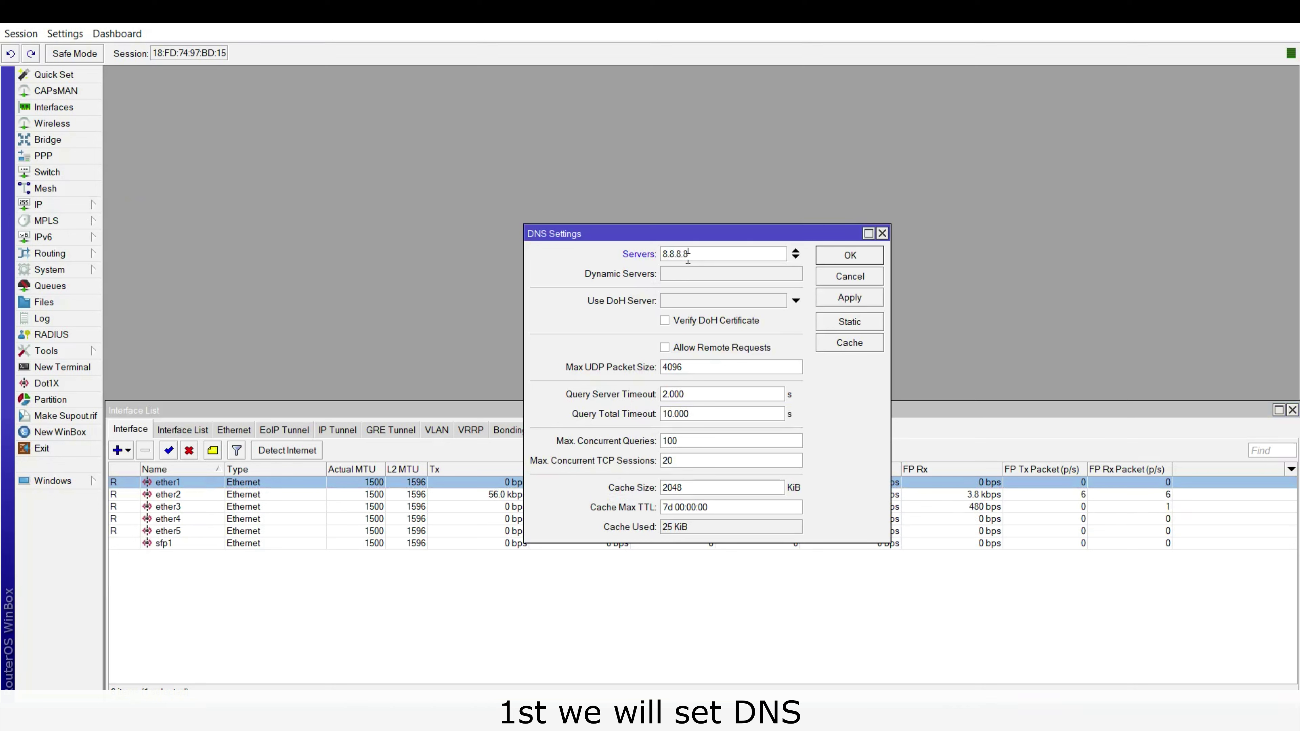
left_click(796, 257)
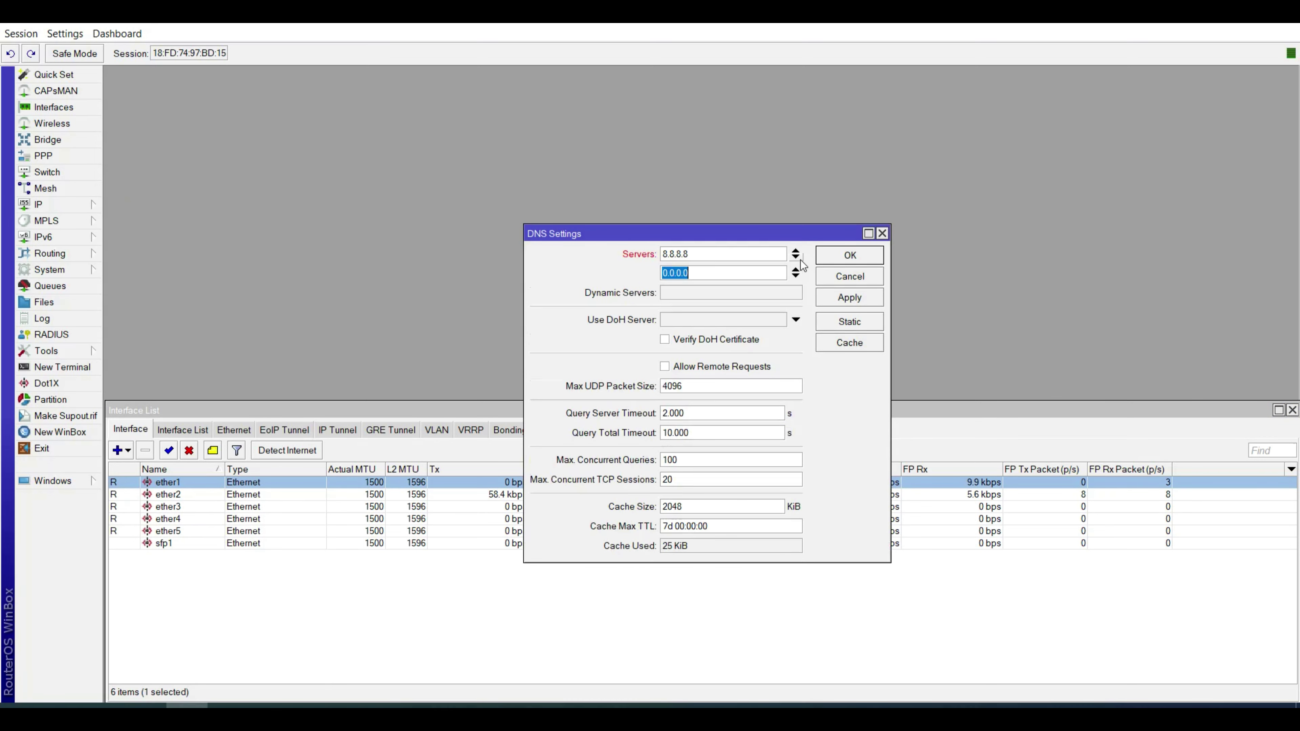
type("8.8.4.4")
left_click(849, 297)
left_click(850, 255)
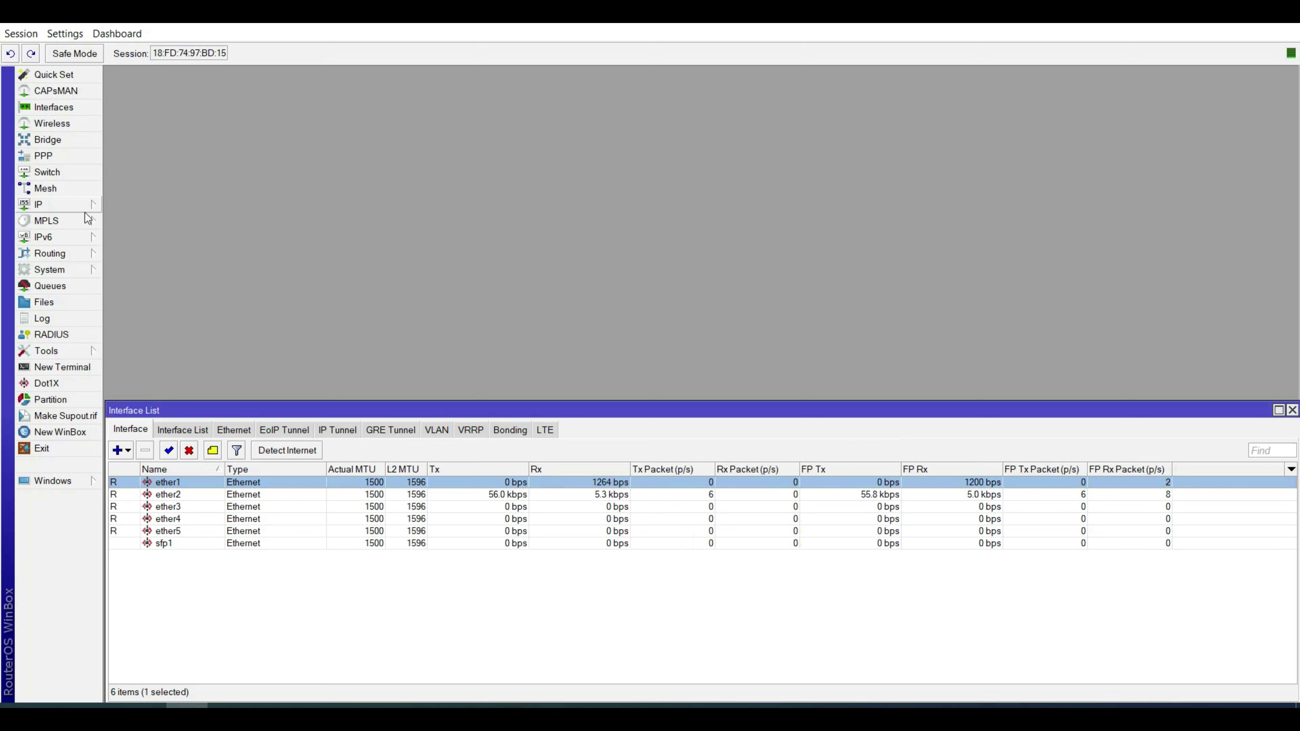
left_click(62, 207)
Add a DHCP client on ether1 with Use Peer DNS turned off, then close the client list.
left_click(168, 271)
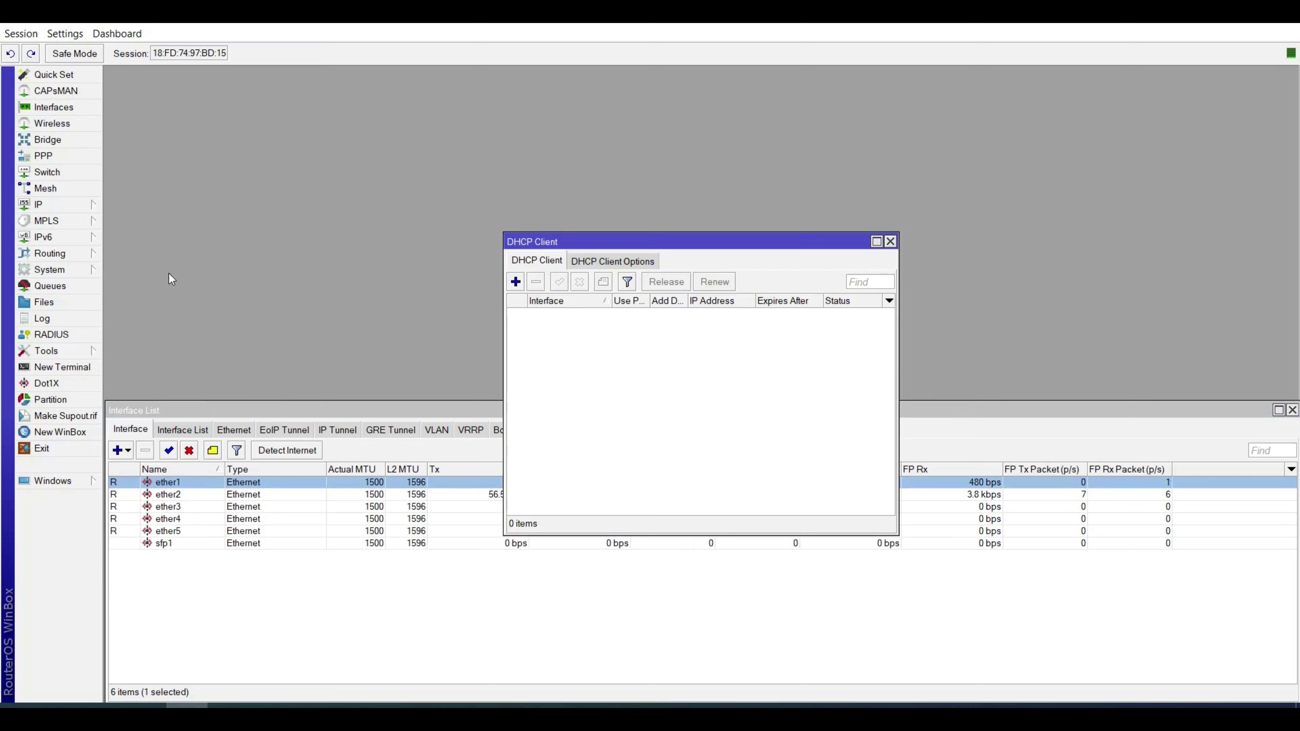
left_click(515, 281)
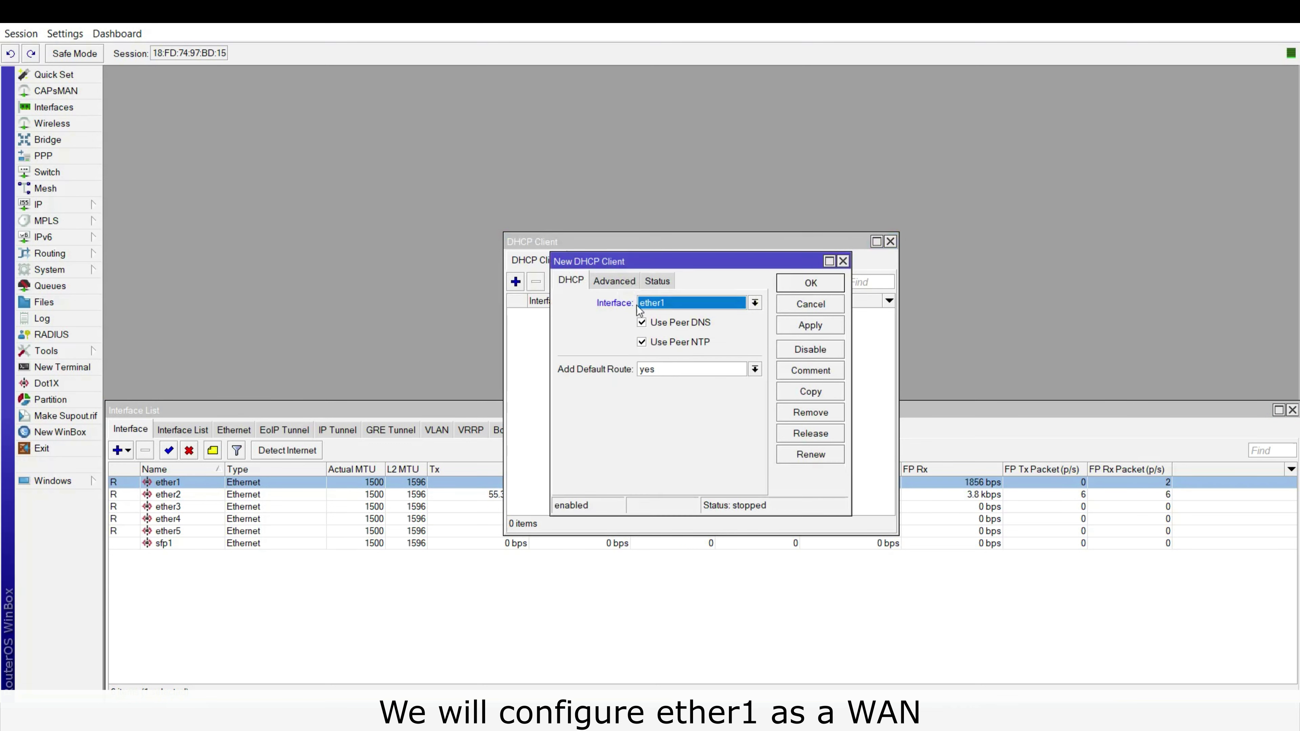
left_click(670, 329)
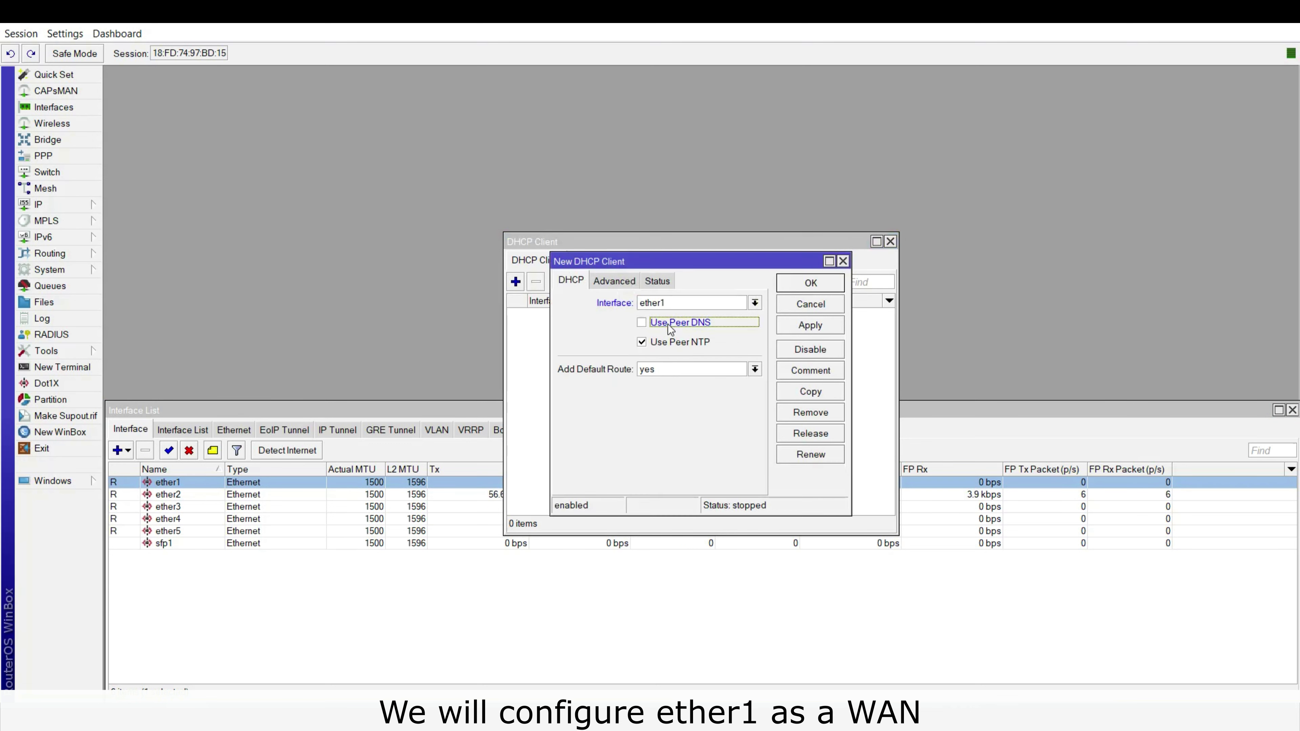
left_click(809, 328)
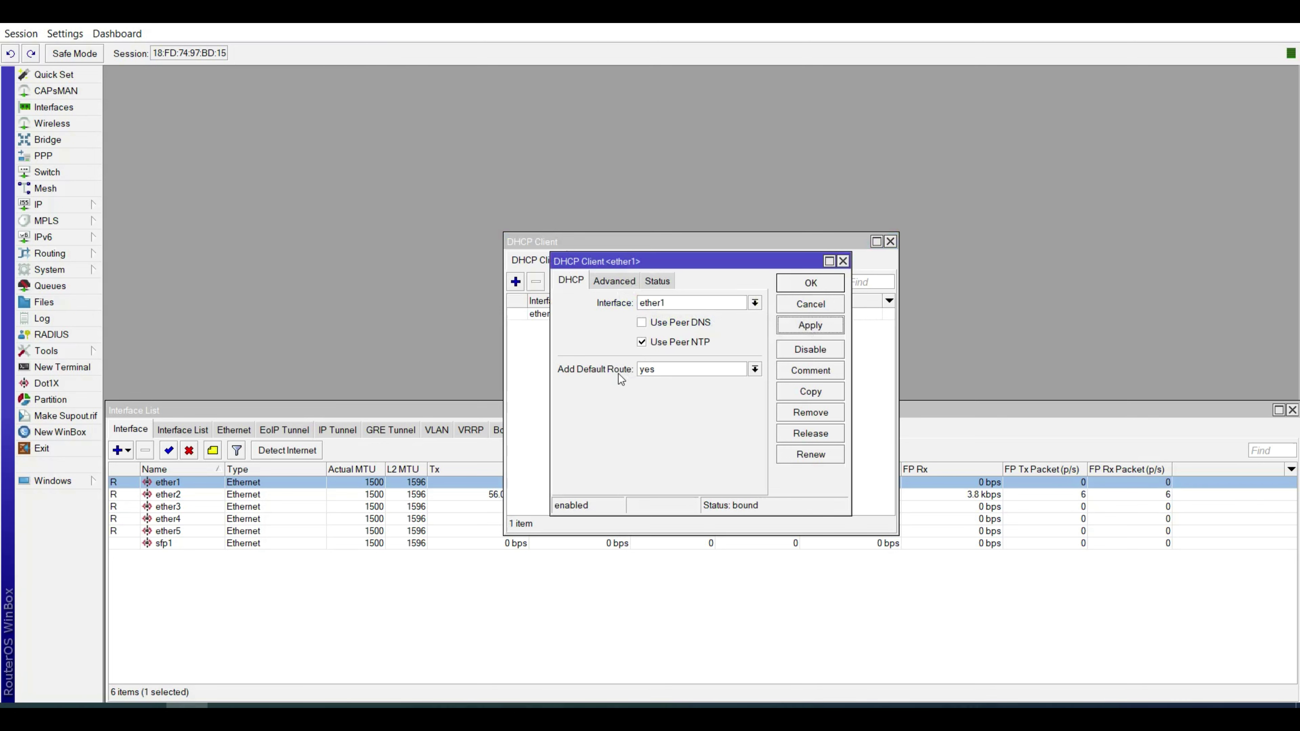
left_click(803, 291)
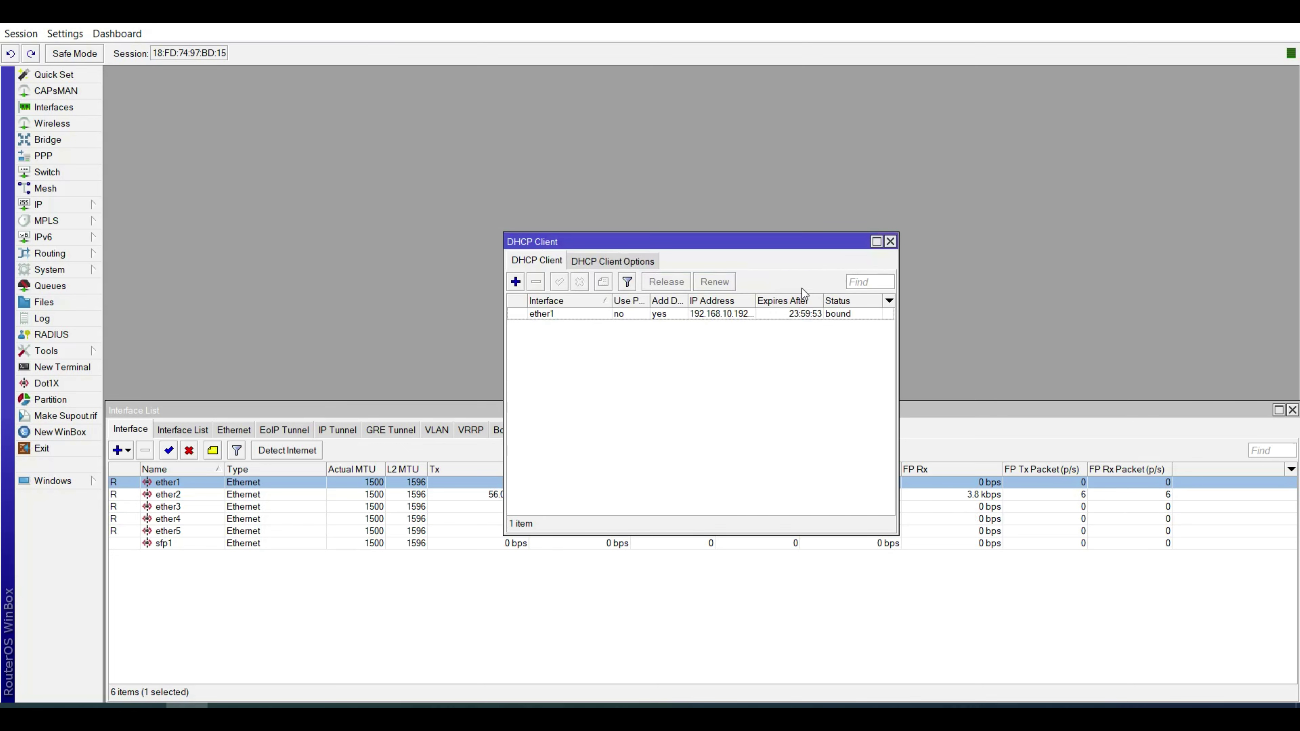
left_click(891, 242)
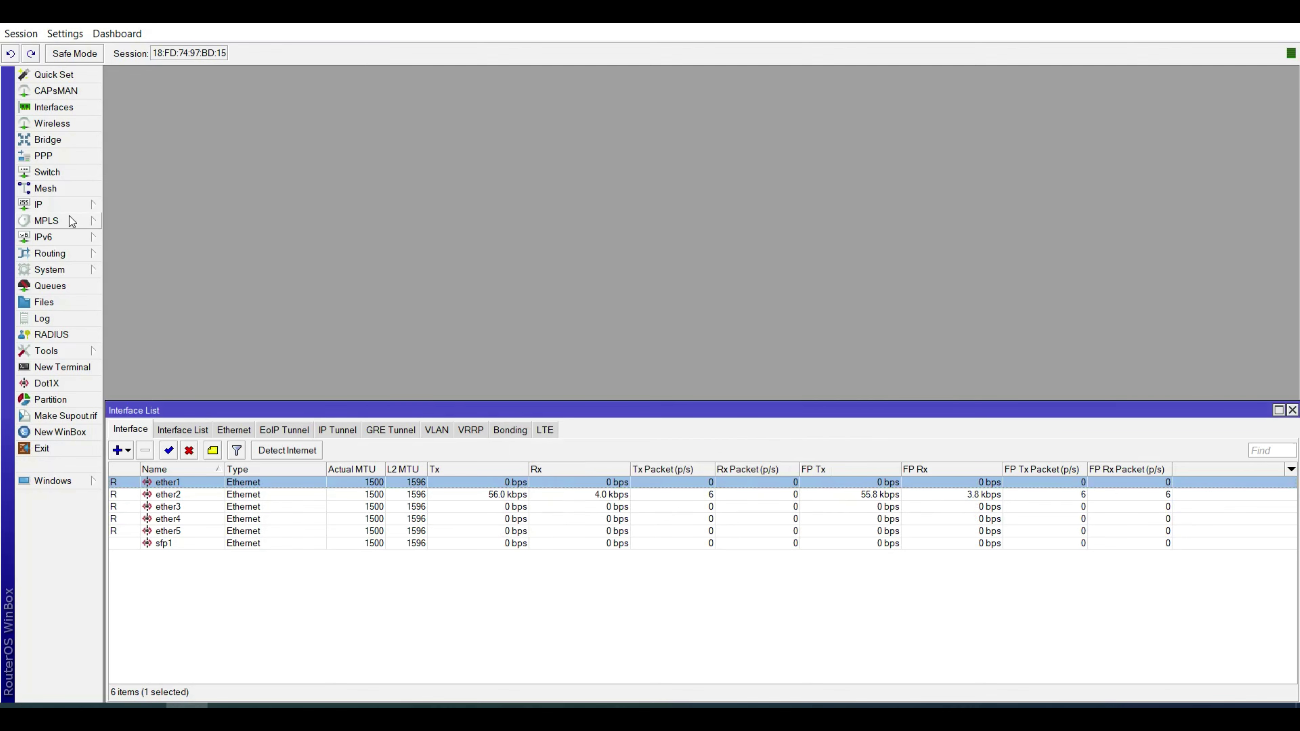
Add a firewall NAT rule with action masquerade and close the Firewall window.
left_click(54, 207)
left_click(148, 337)
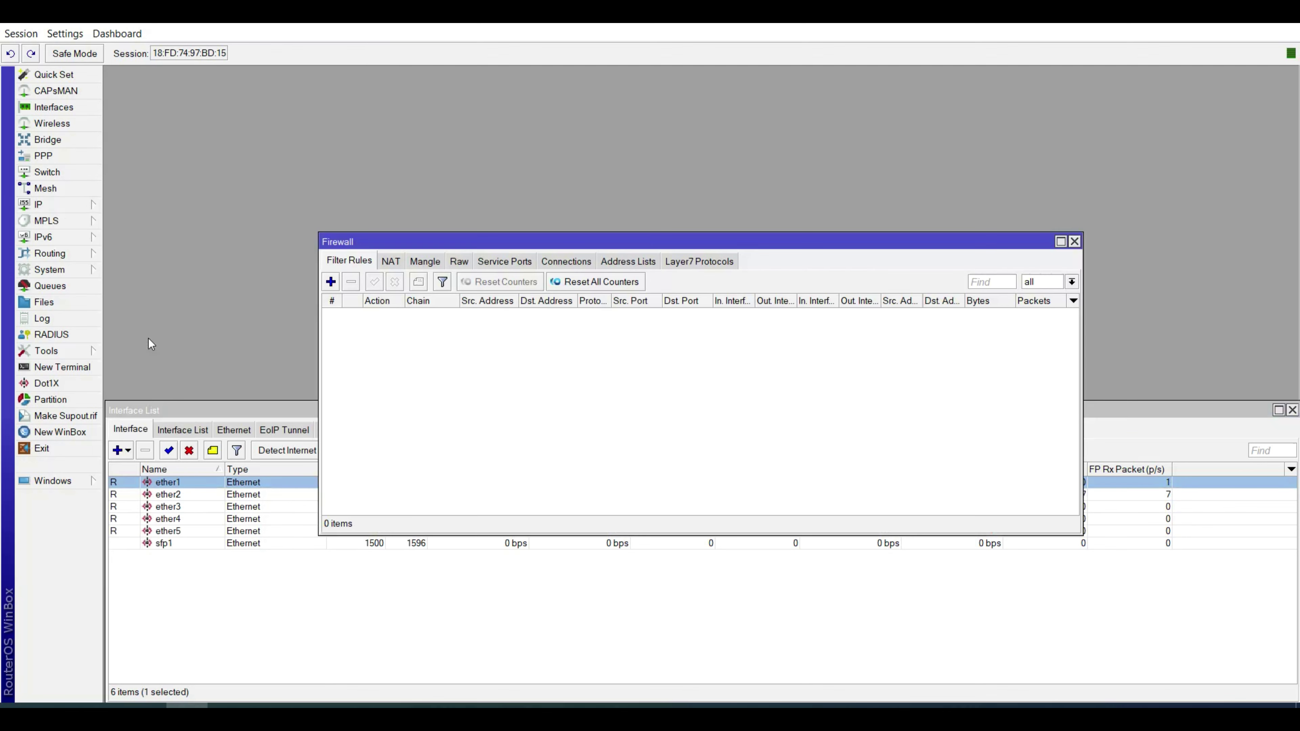
left_click(391, 262)
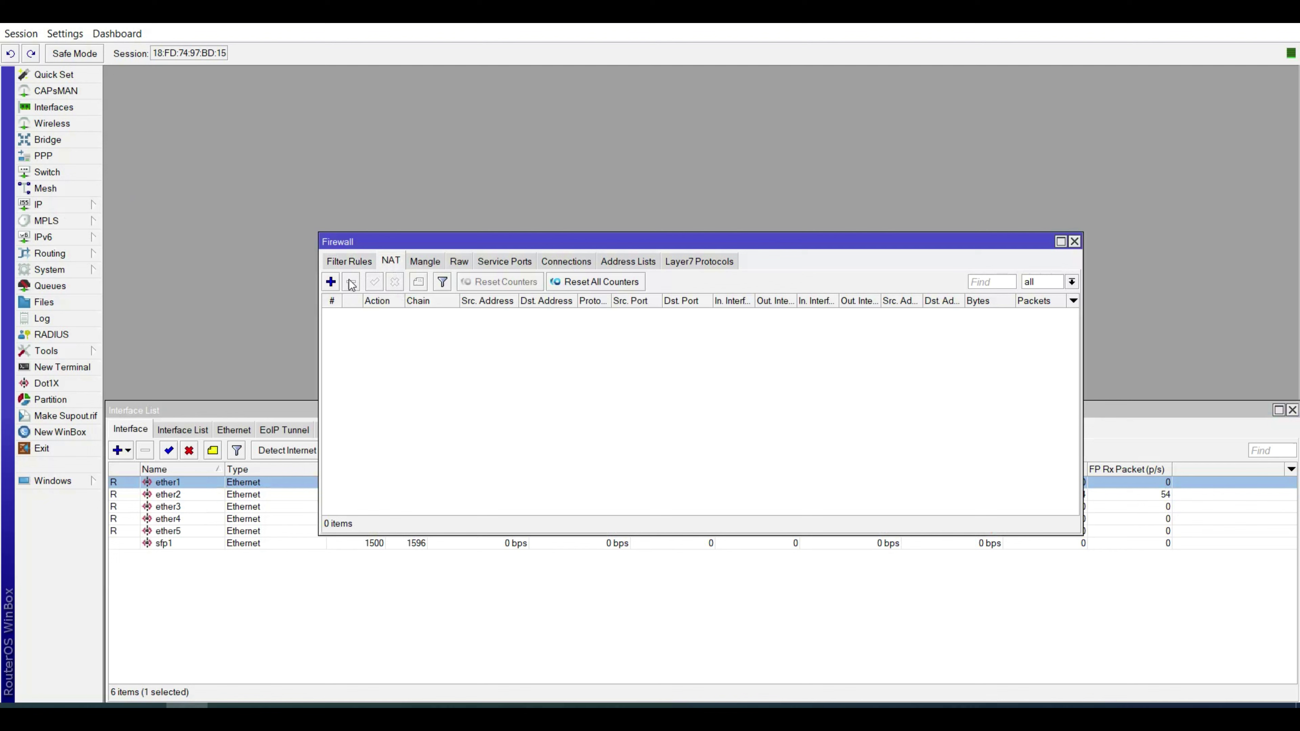
left_click(330, 282)
left_click(685, 210)
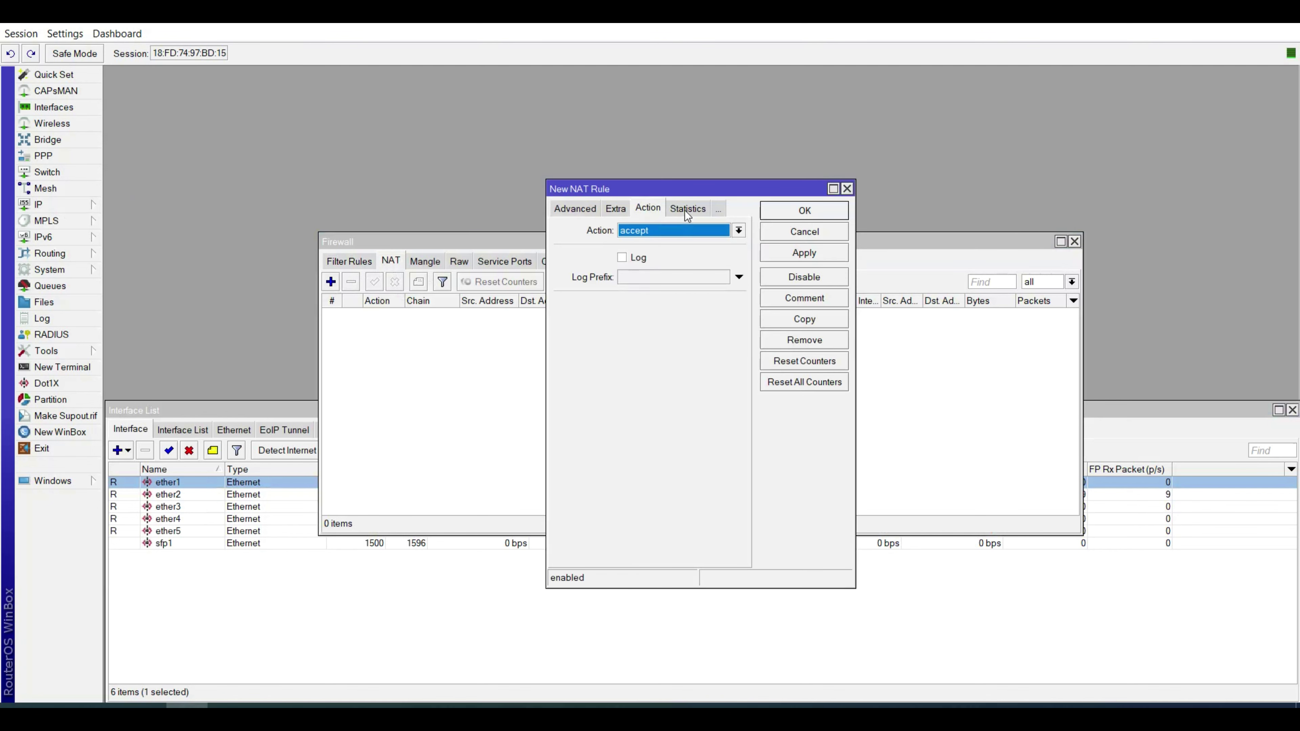
left_click(680, 230)
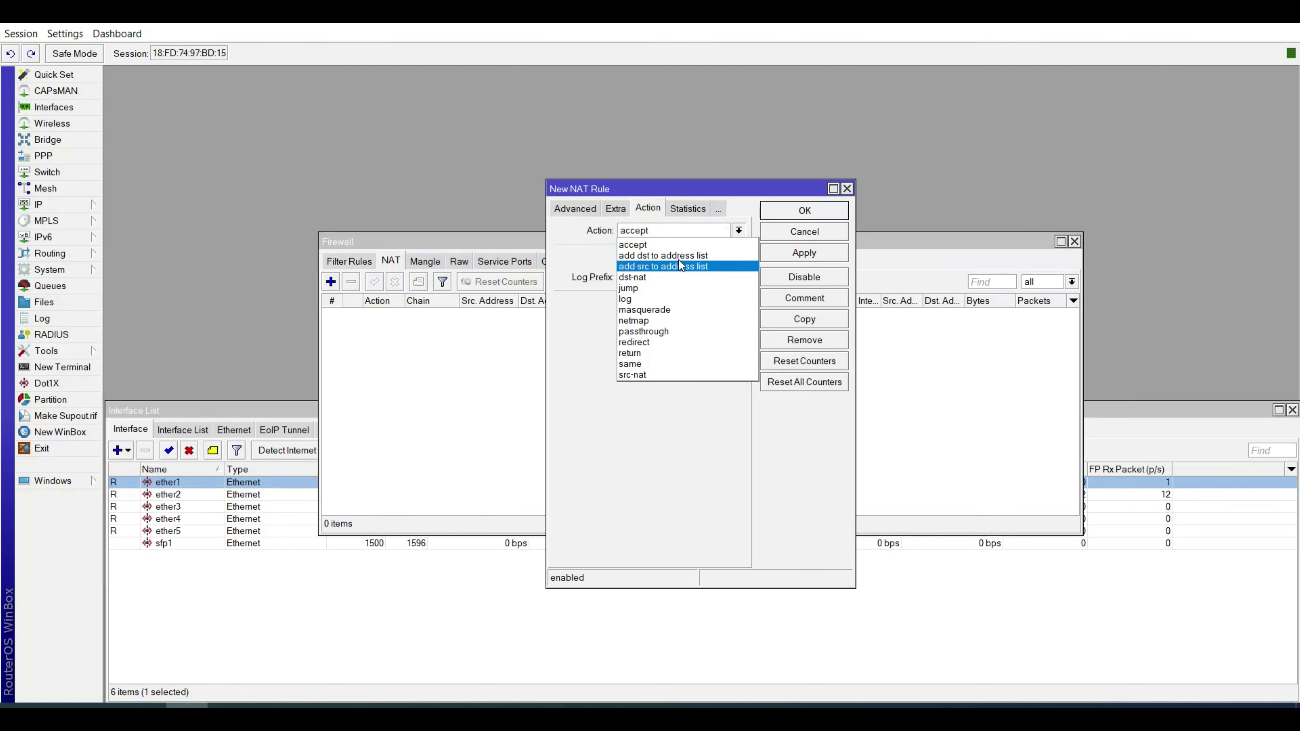
left_click(689, 312)
left_click(803, 211)
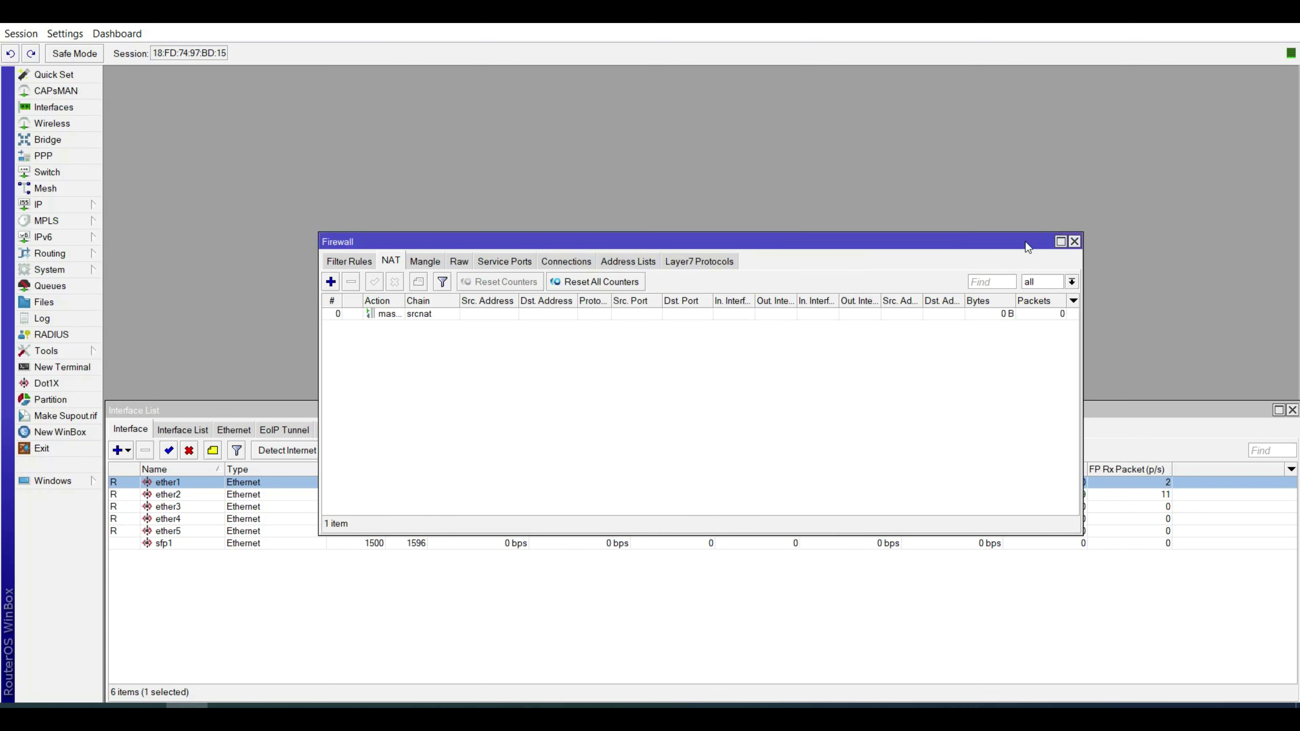
left_click(1074, 242)
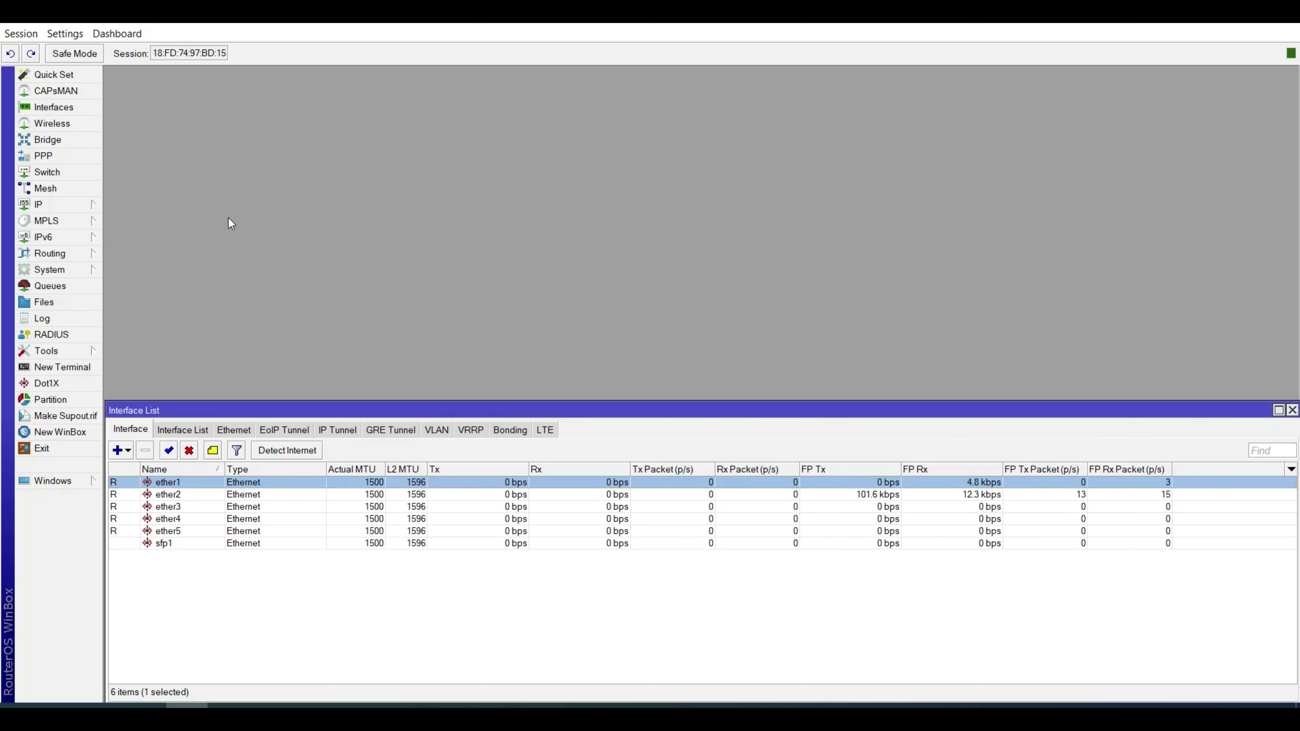
Ping google.com from a new terminal to confirm internet access.
left_click(81, 370)
type("pi")
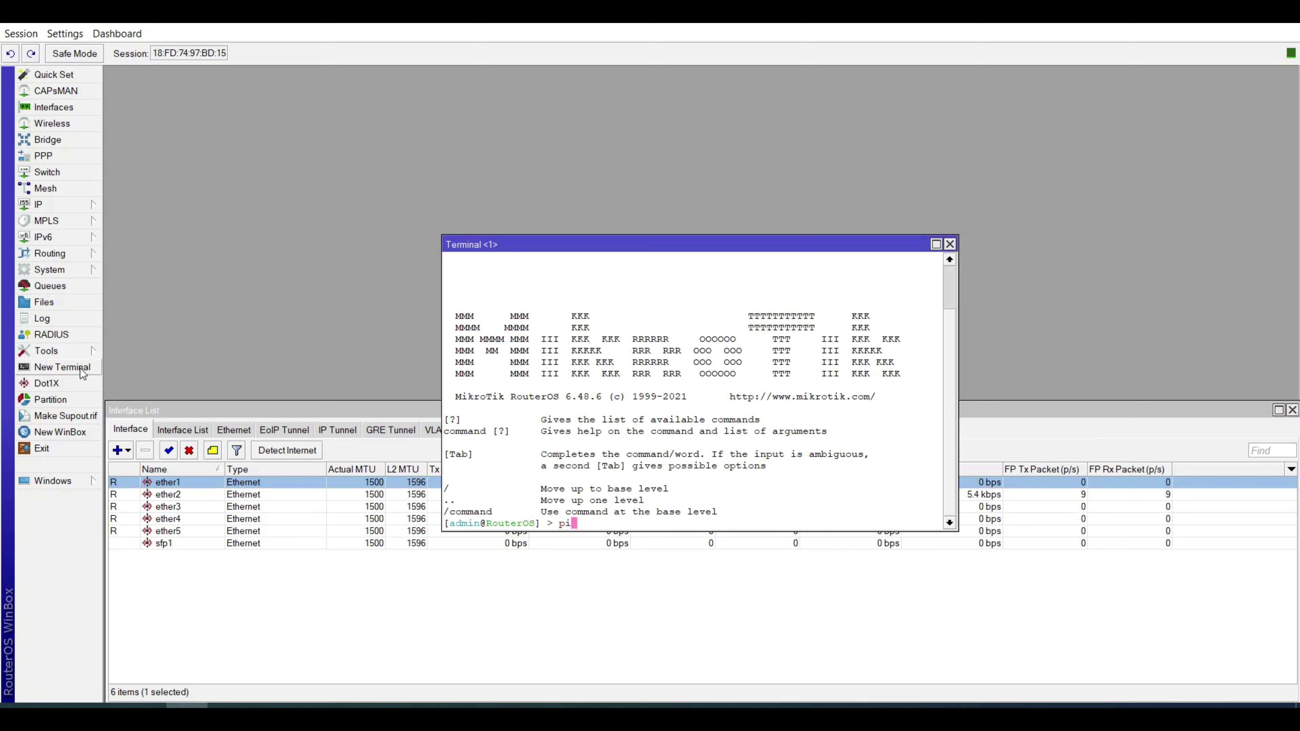
type("ng google.com")
key("Return")
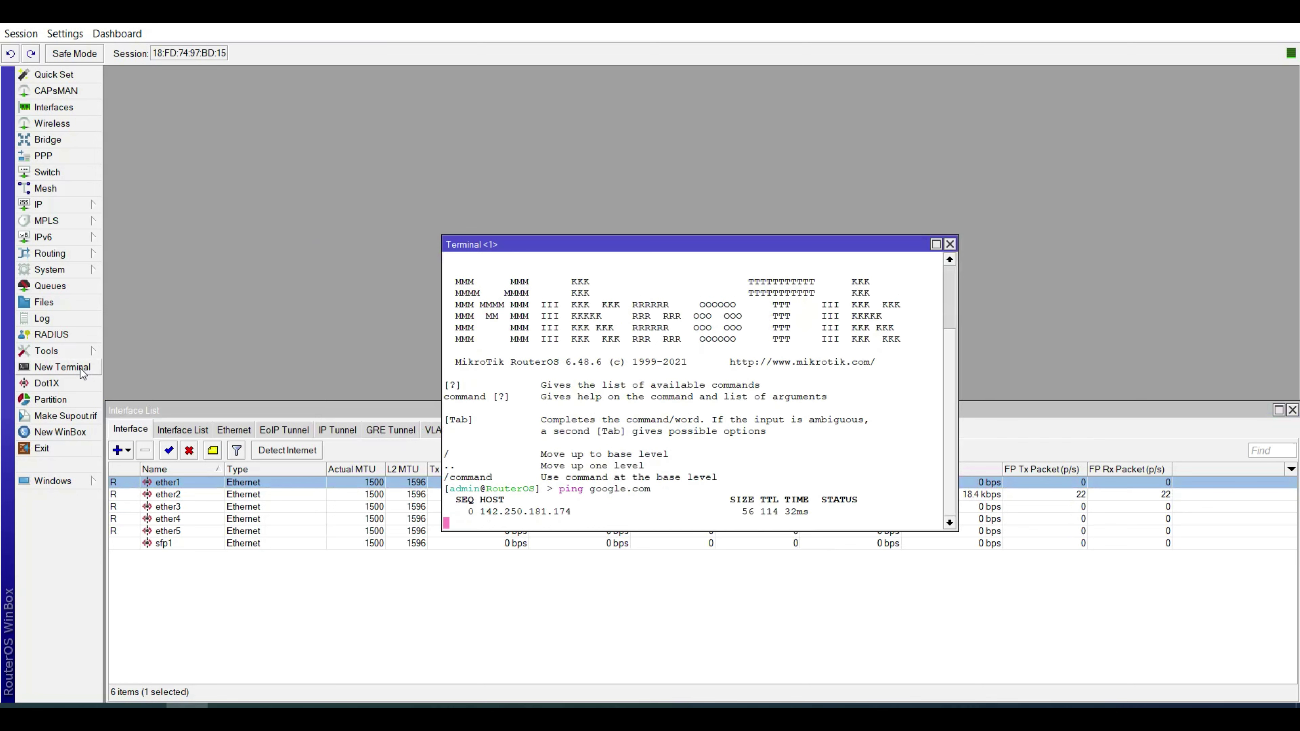
left_click(949, 244)
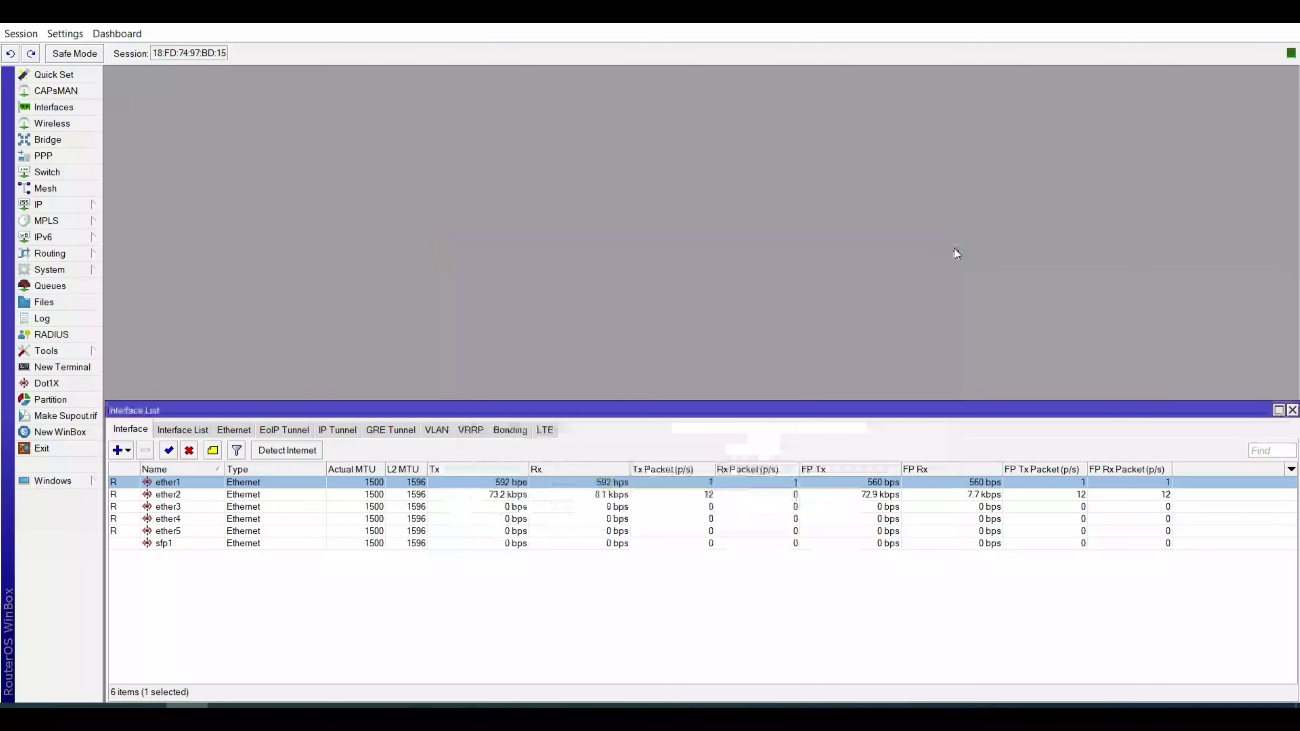
Create a new bridge interface named bridge-Lan.
left_click(56, 140)
left_click(123, 282)
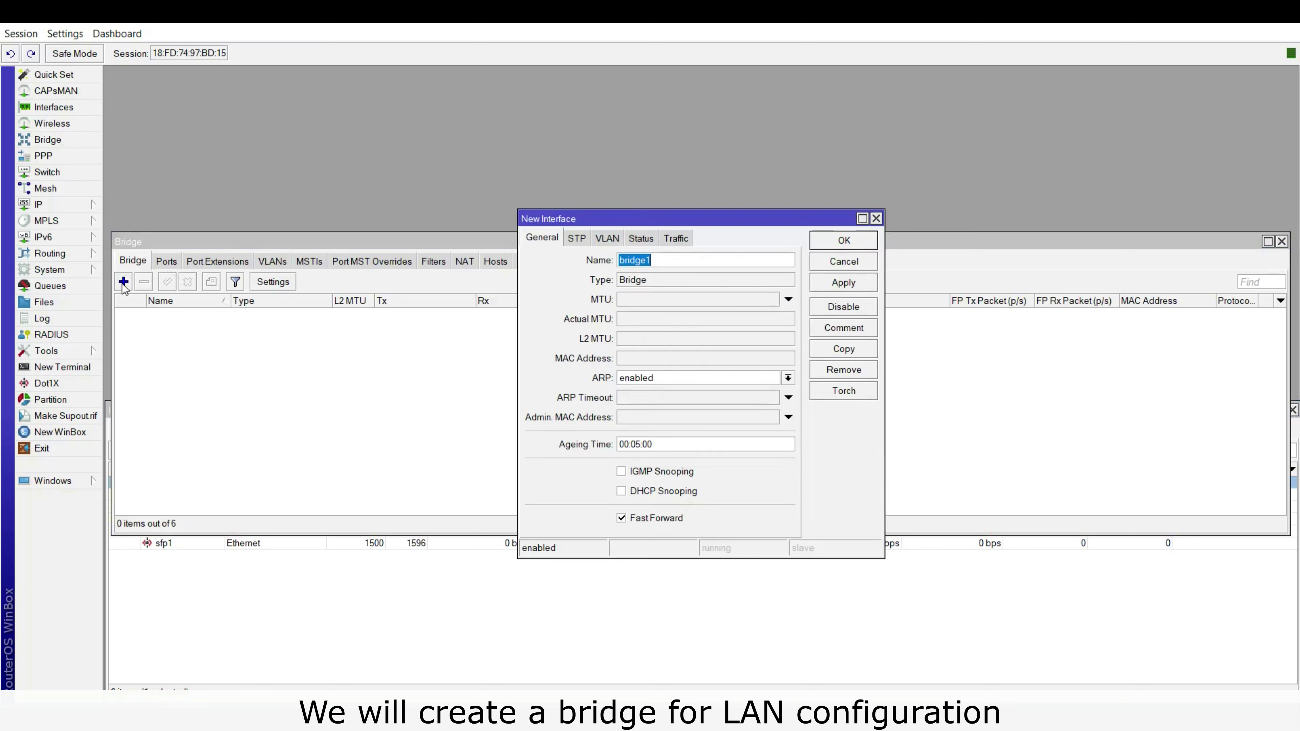
left_click(728, 260)
key("BackSpace")
type("-")
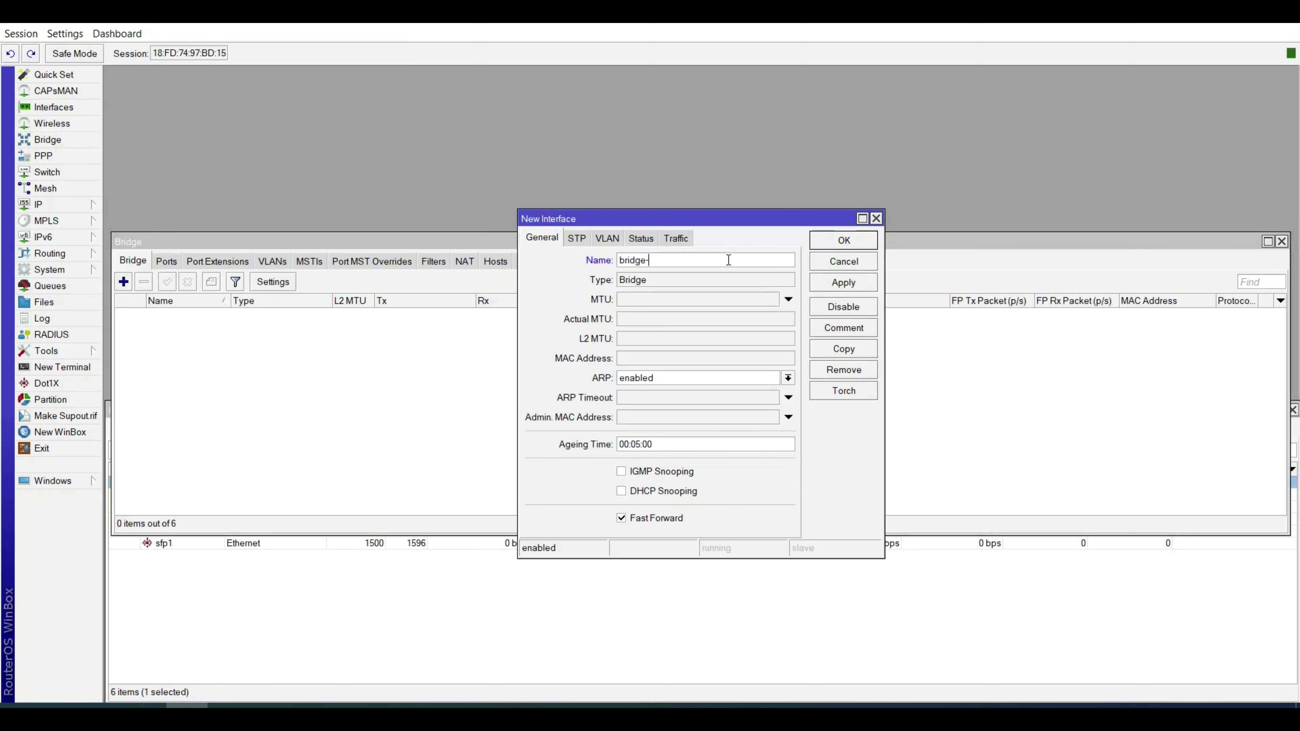
type("Lan")
left_click(845, 241)
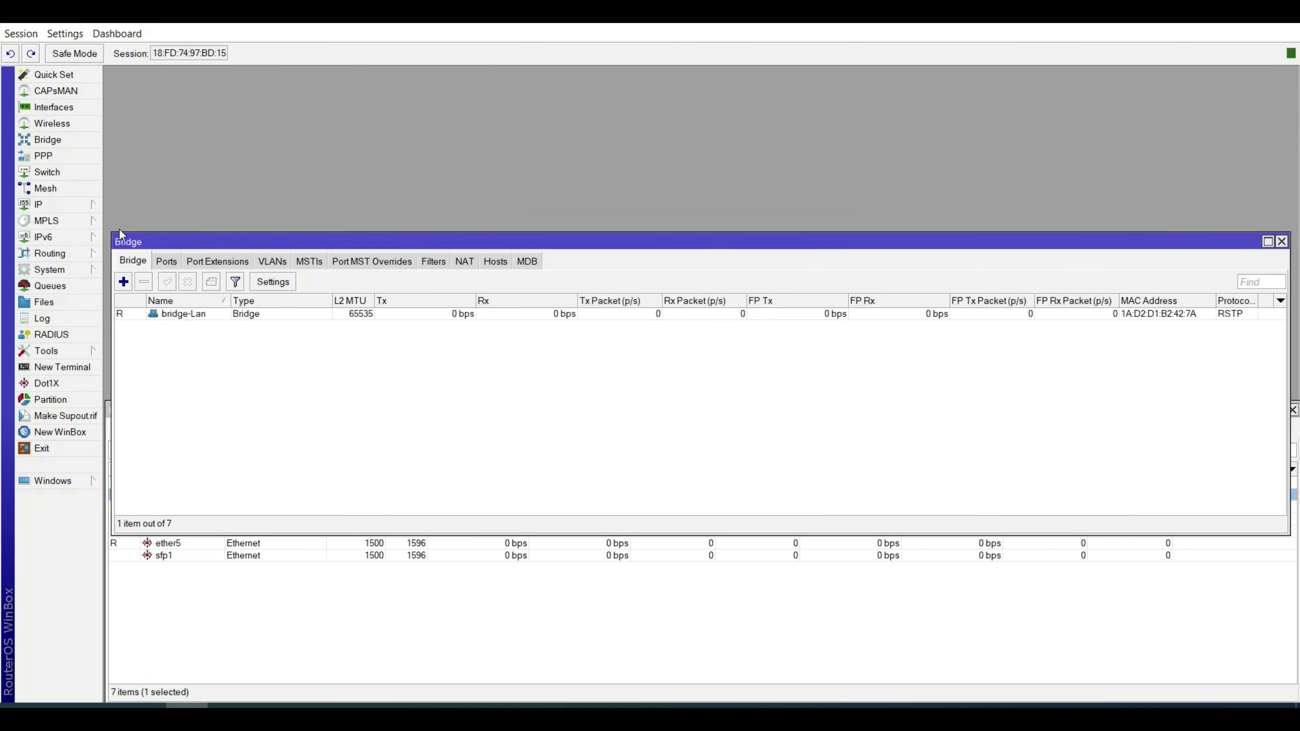
Assign address 192.1.1.1/24 to bridge-Lan, then close the Address List.
left_click(64, 208)
left_click(148, 239)
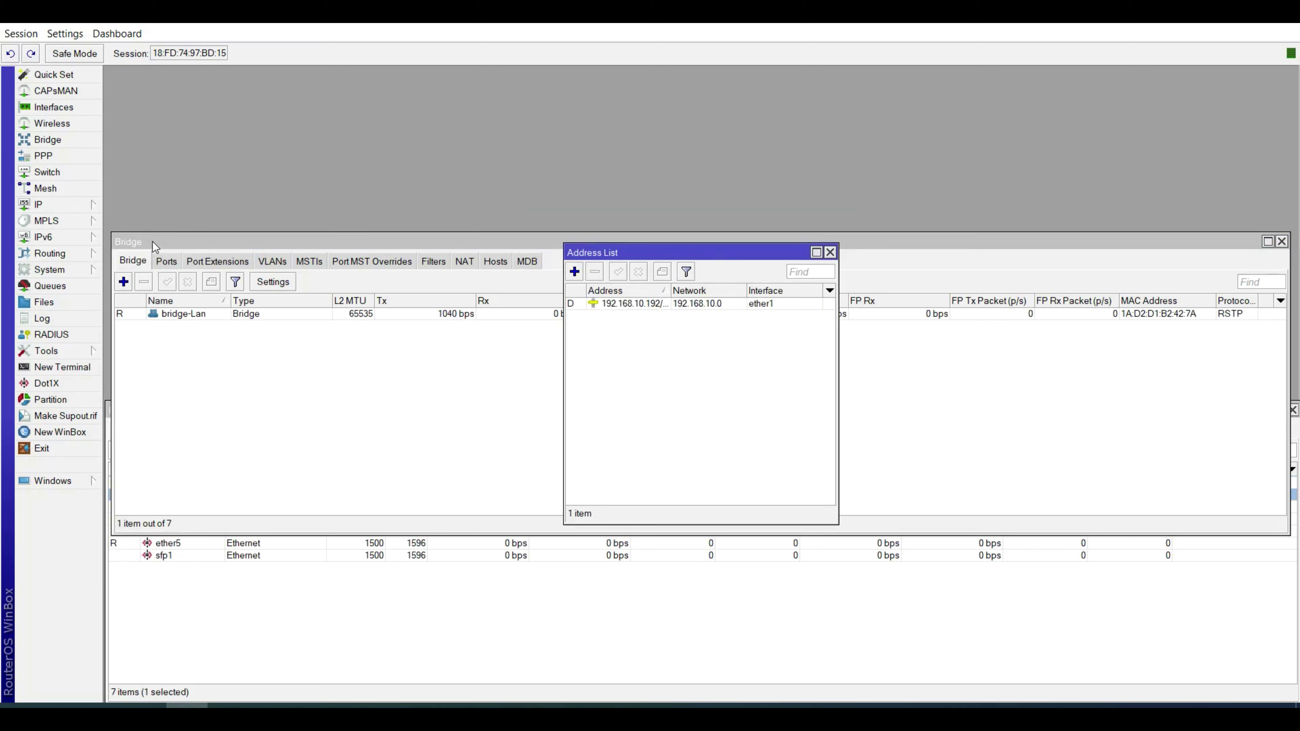
left_click(574, 272)
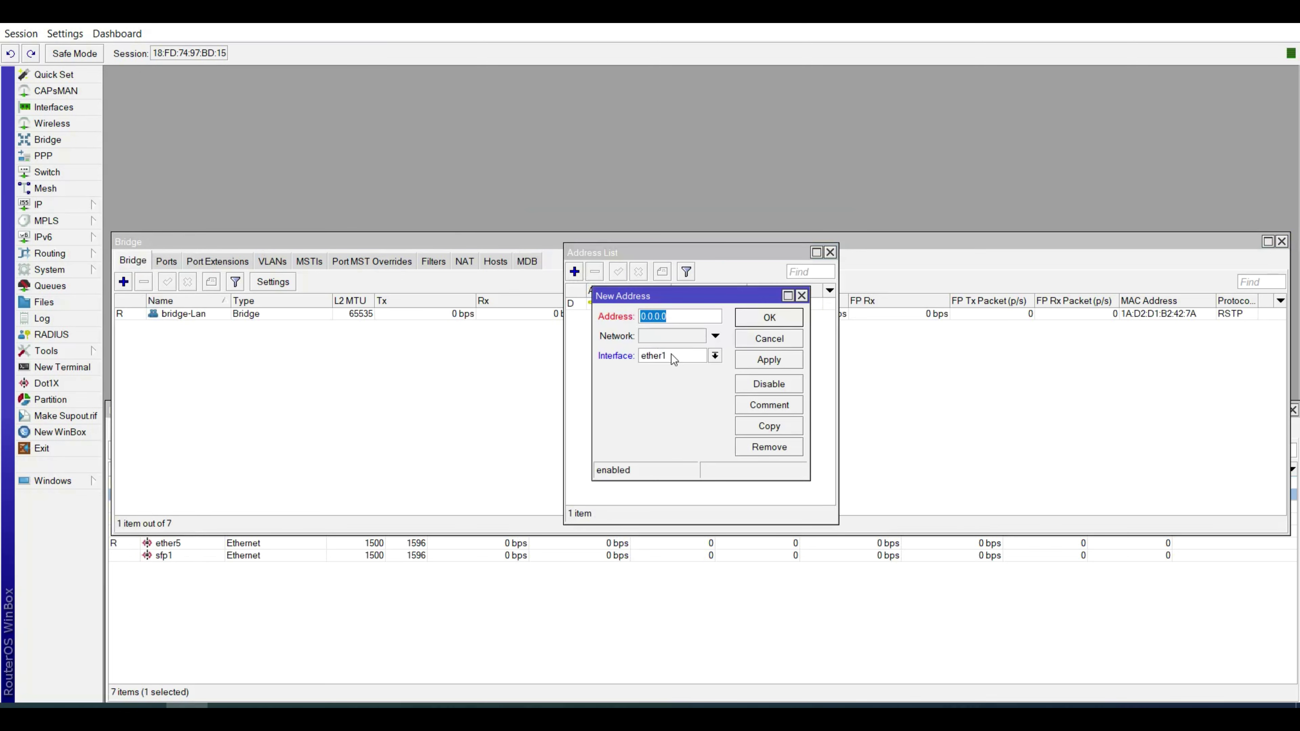
type("192.1.1.1/24")
left_click(718, 358)
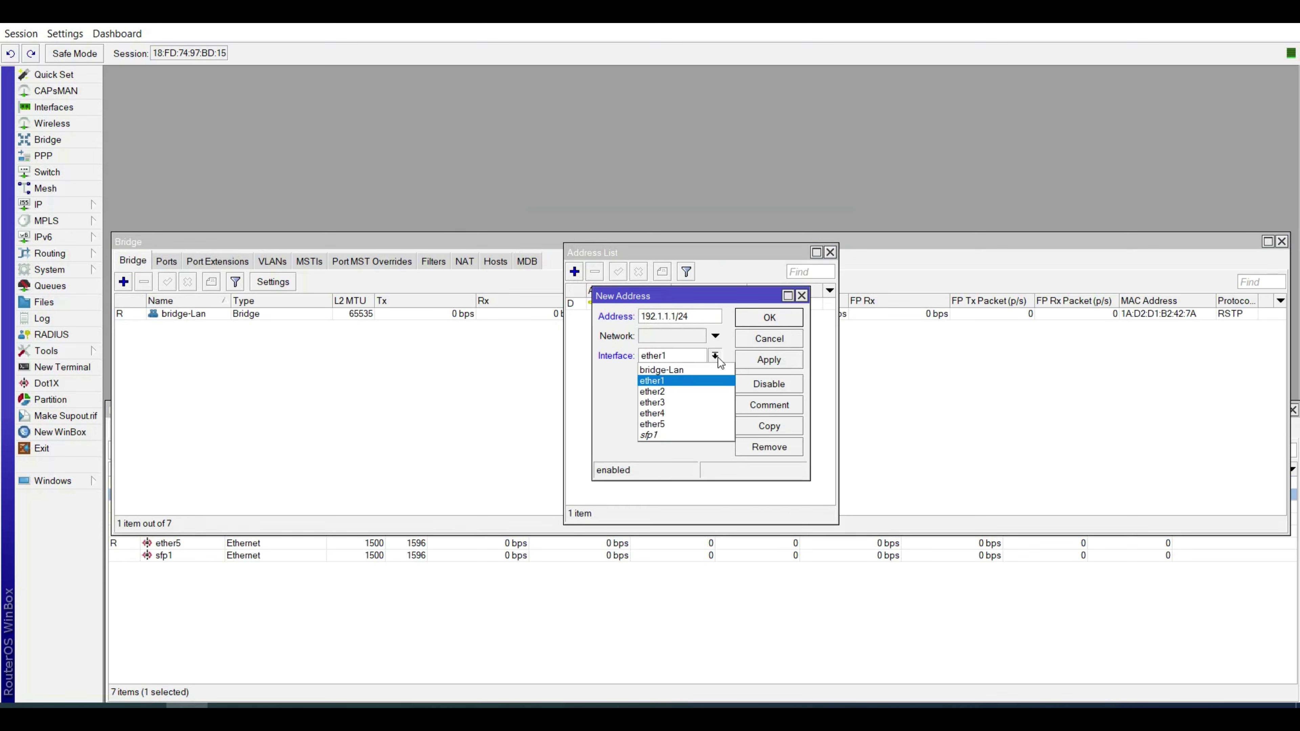
left_click(706, 370)
left_click(778, 317)
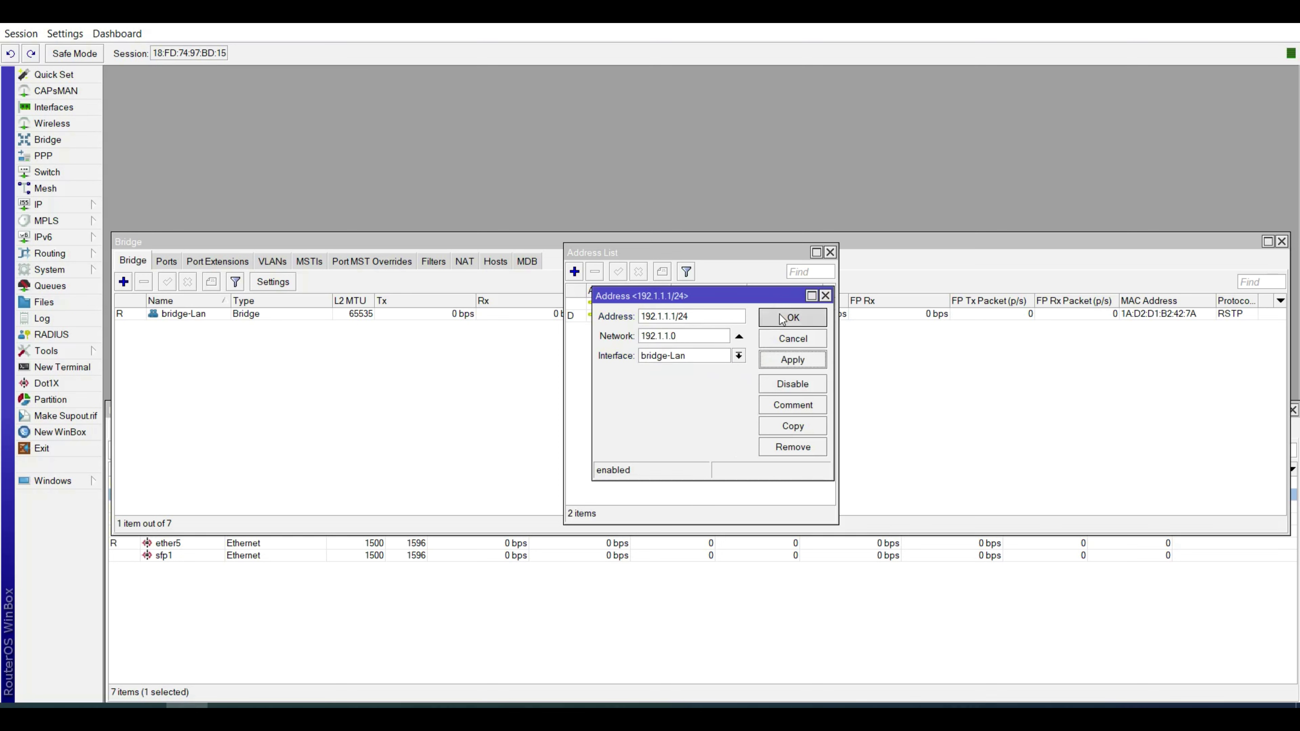
left_click(641, 307)
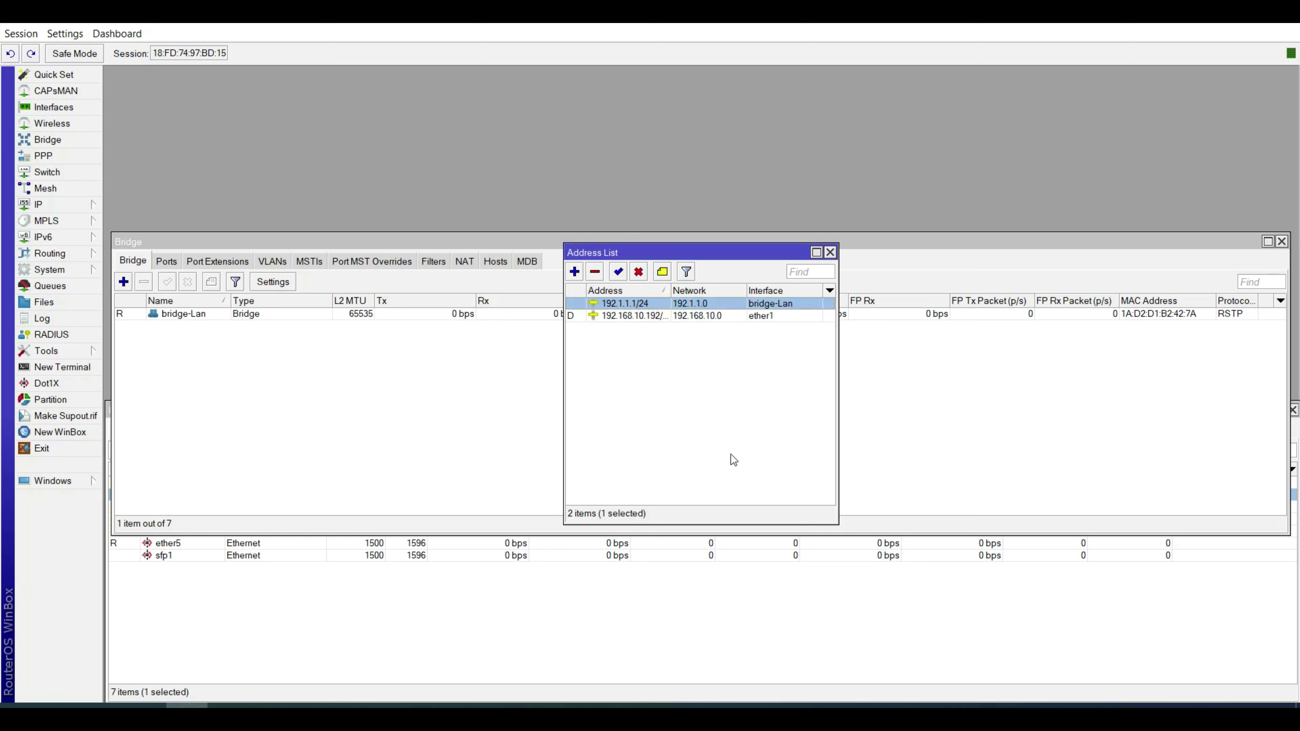
left_click(830, 253)
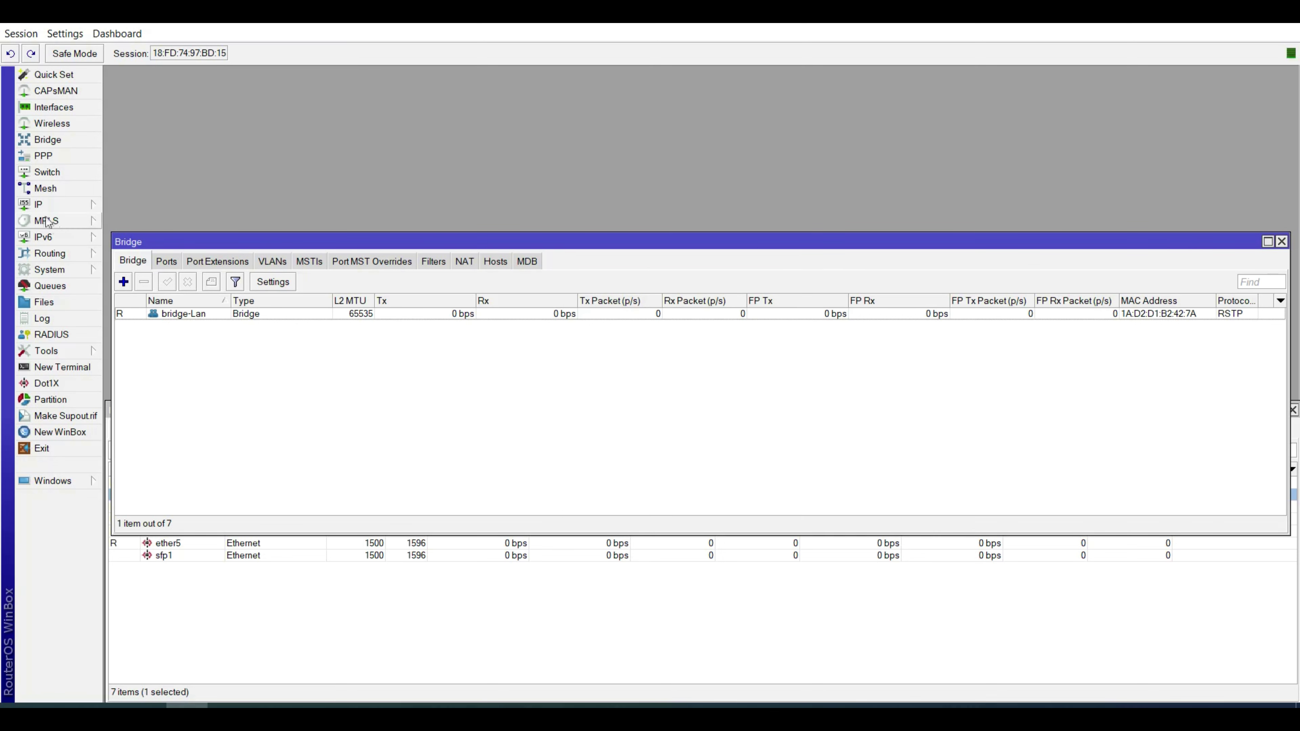
Start the DHCP Server setup wizard and choose bridge-Lan as its interface.
left_click(38, 205)
left_click(141, 305)
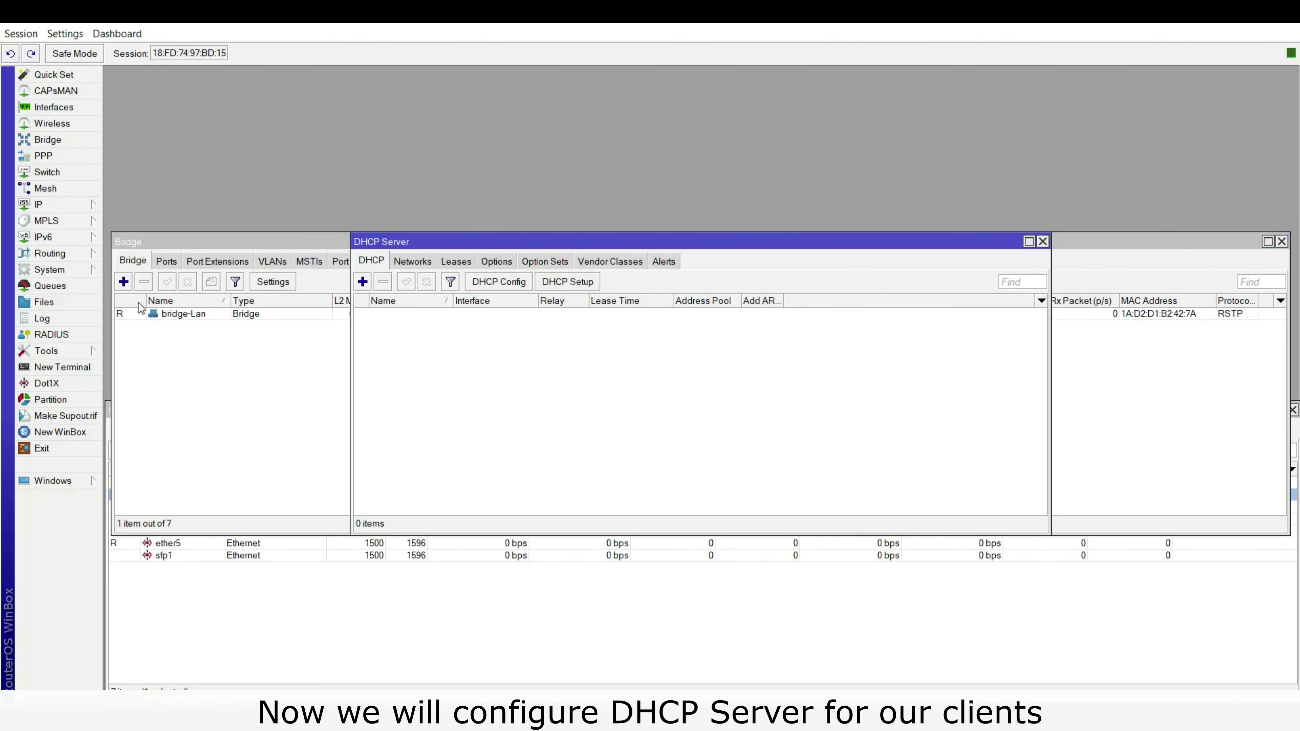
left_click(60, 205)
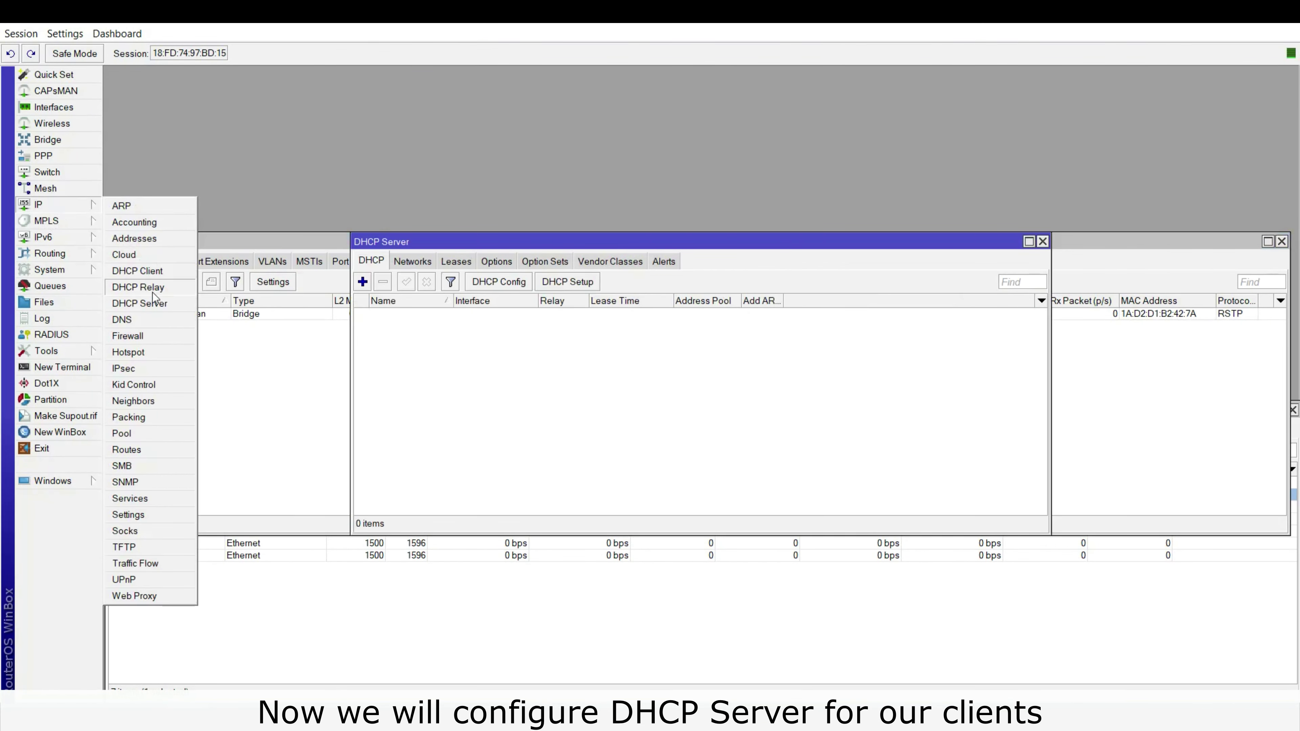
left_click(551, 337)
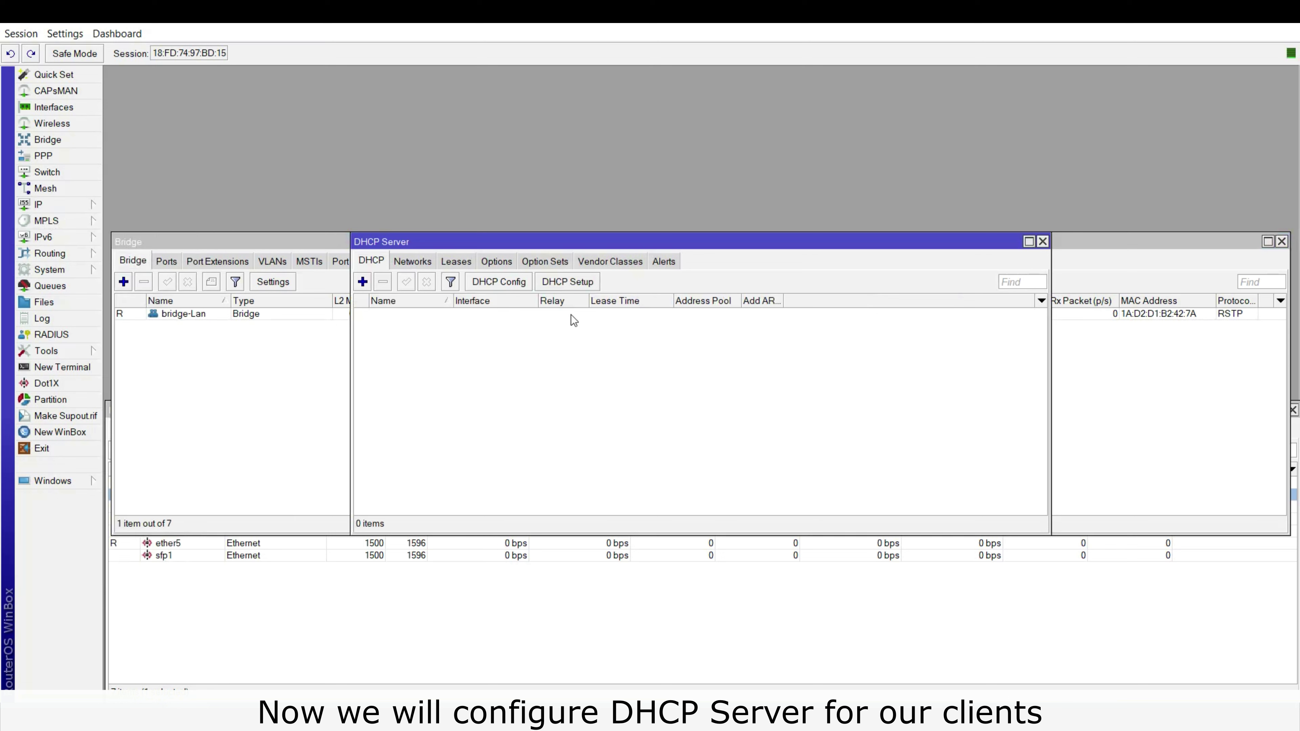
left_click(580, 280)
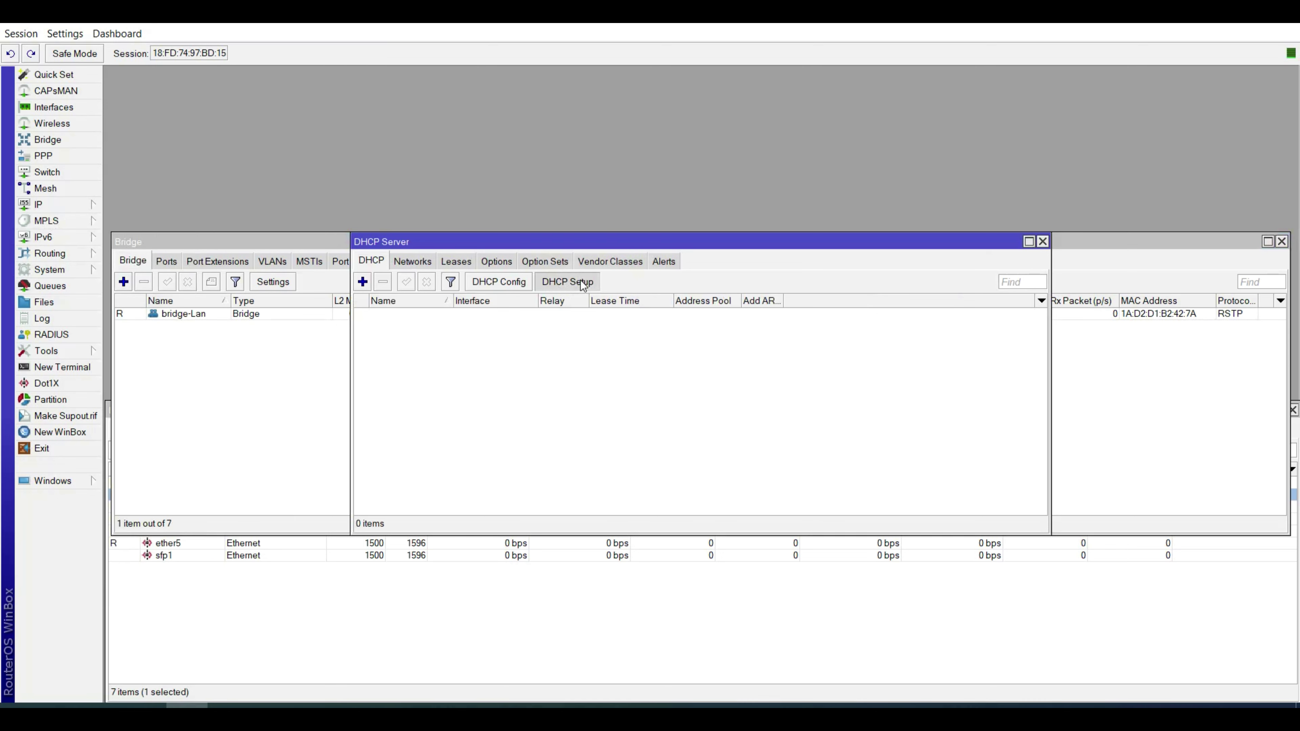
left_click(753, 385)
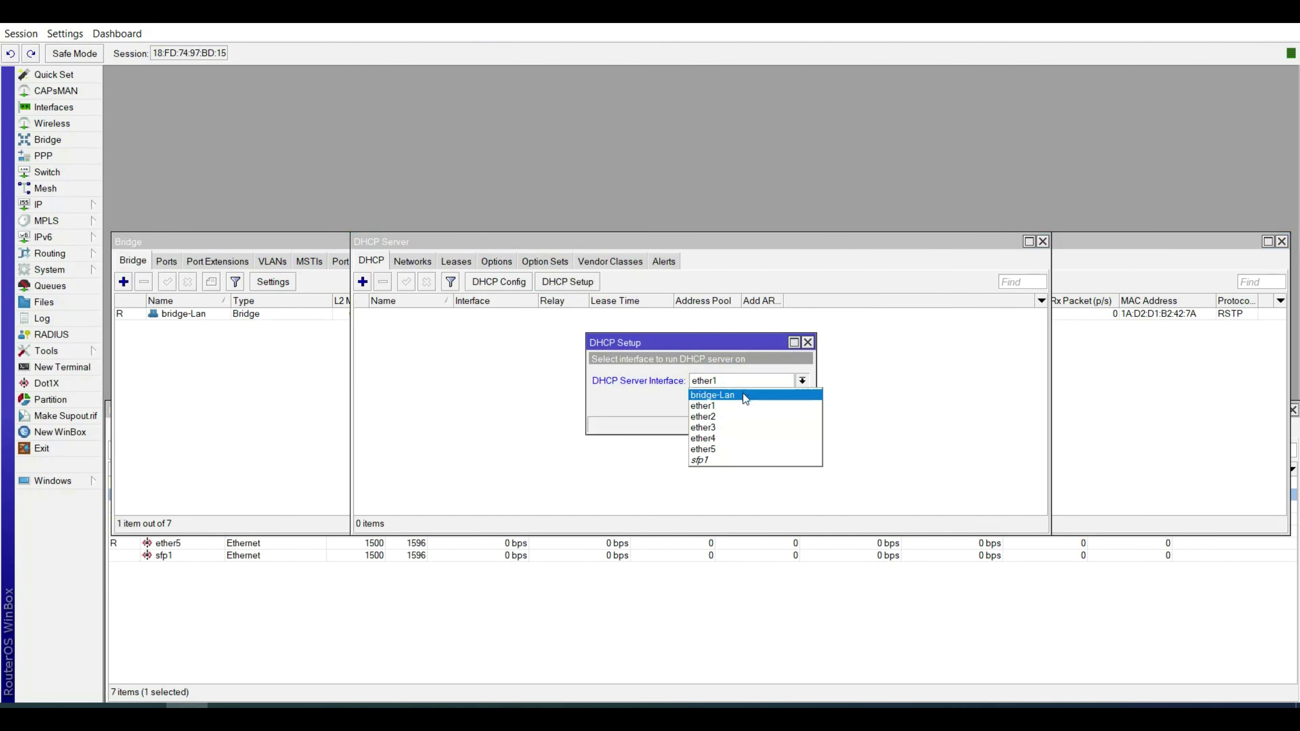
left_click(742, 395)
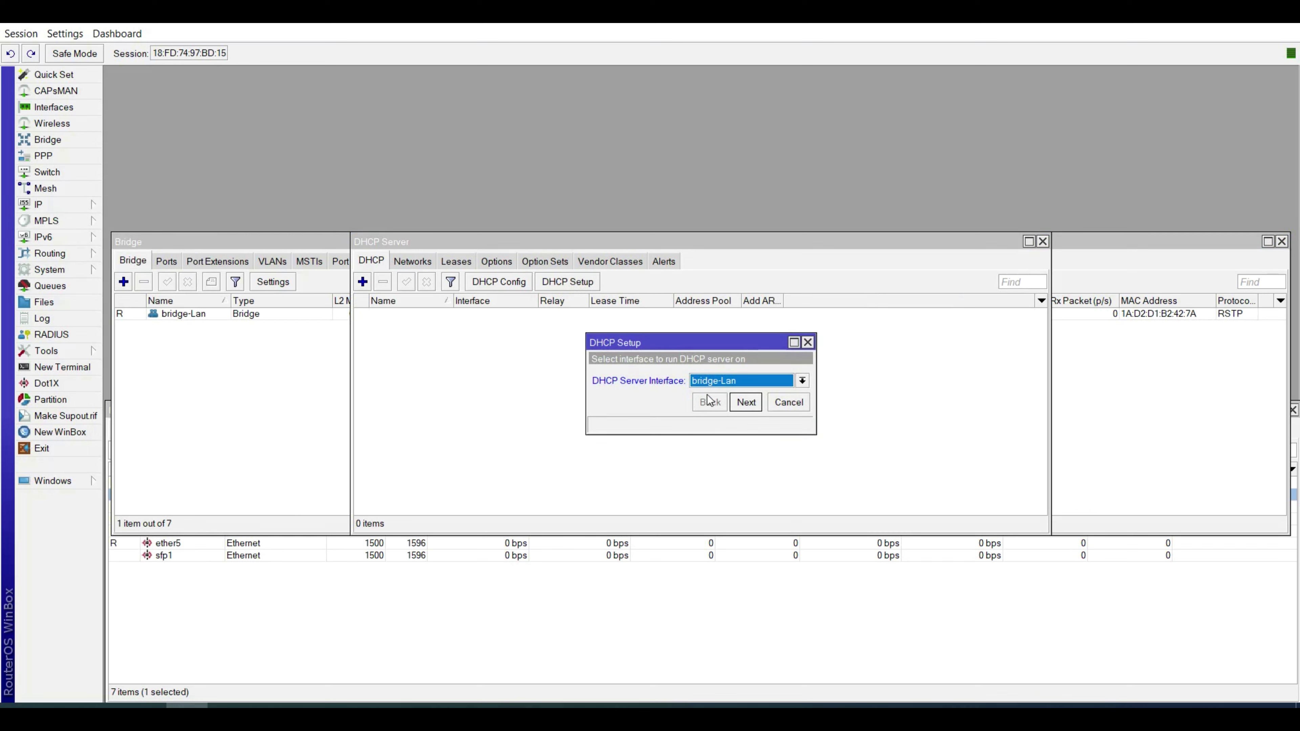
left_click(754, 410)
Accept gateway 192.1.1.1, pool 192.1.1.2-192.1.1.254, Google DNS and 00:10:00 lease.
left_click(753, 410)
left_click(753, 409)
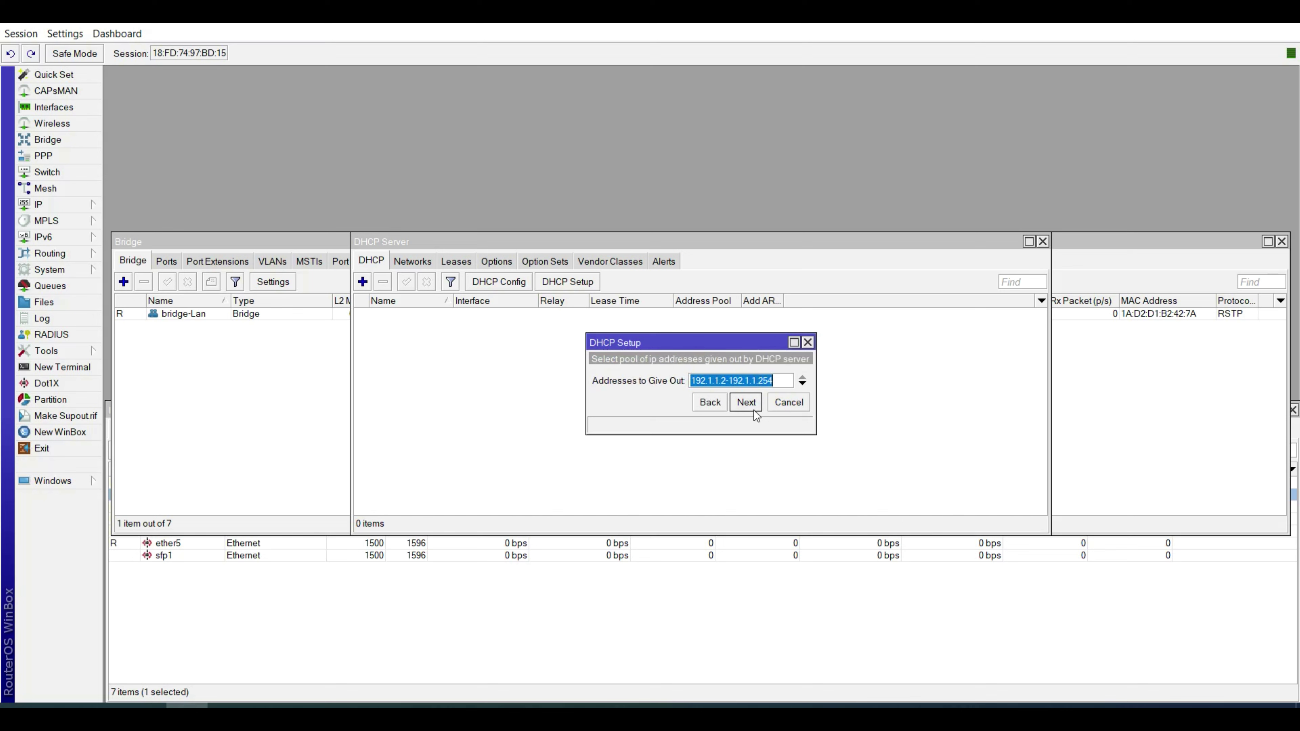
left_click(753, 408)
left_click(746, 423)
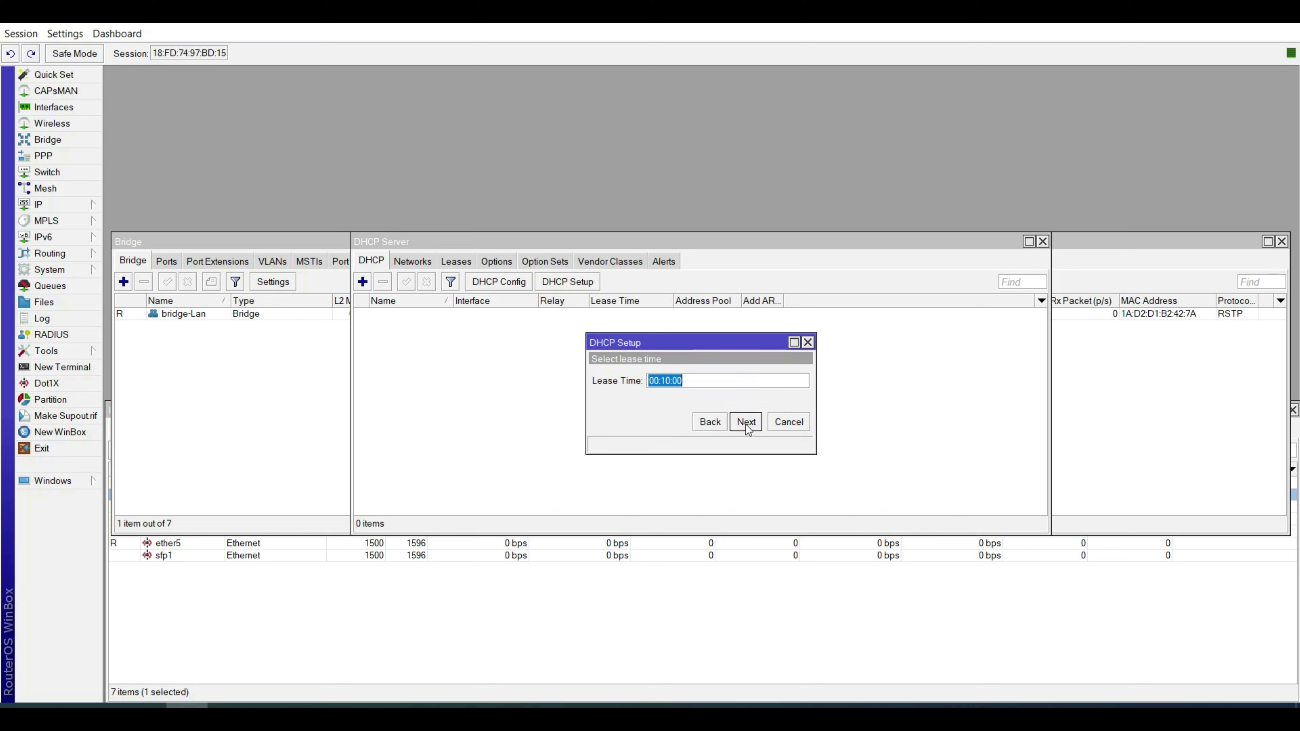
left_click(746, 423)
left_click(708, 375)
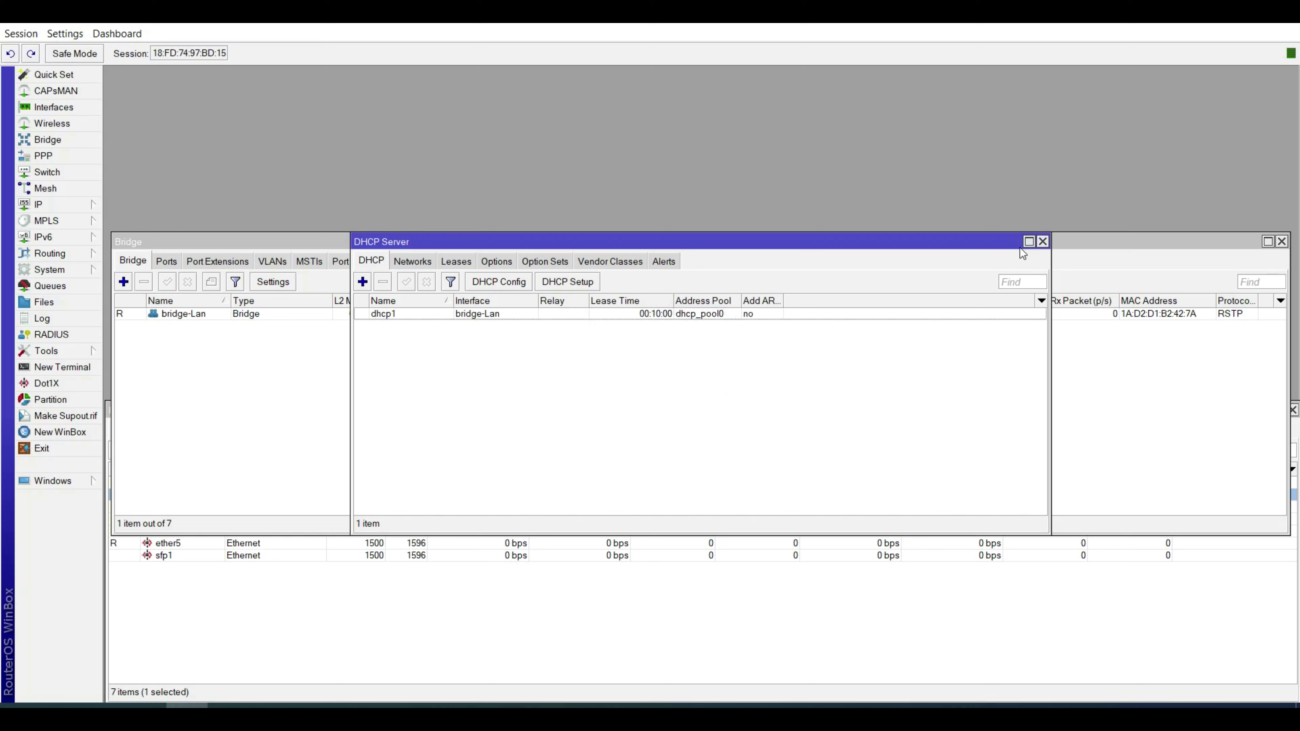
left_click(1042, 242)
left_click(46, 206)
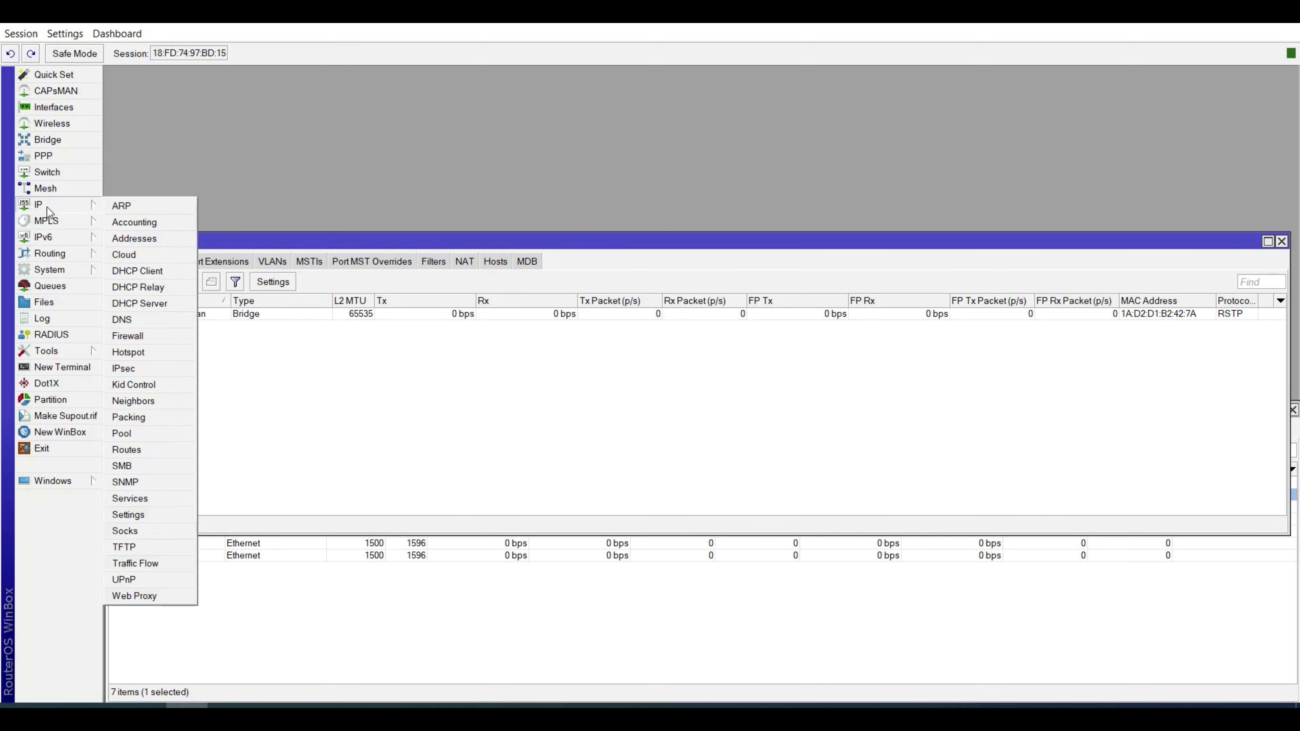
Run Hotspot Setup on bridge-Lan, accepting 192.1.1.1/24, the 192.1.1.2-254 pool, no SSL, no SMTP.
left_click(133, 356)
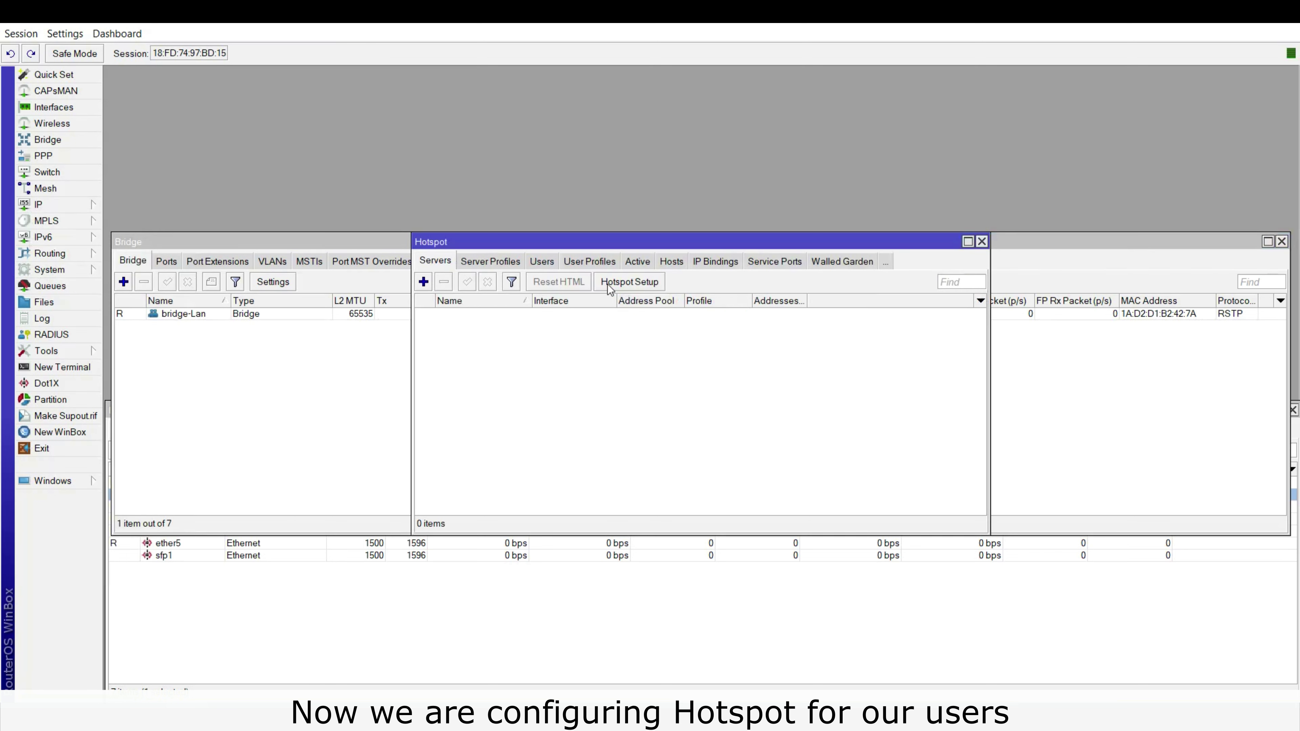
left_click(635, 285)
left_click(701, 370)
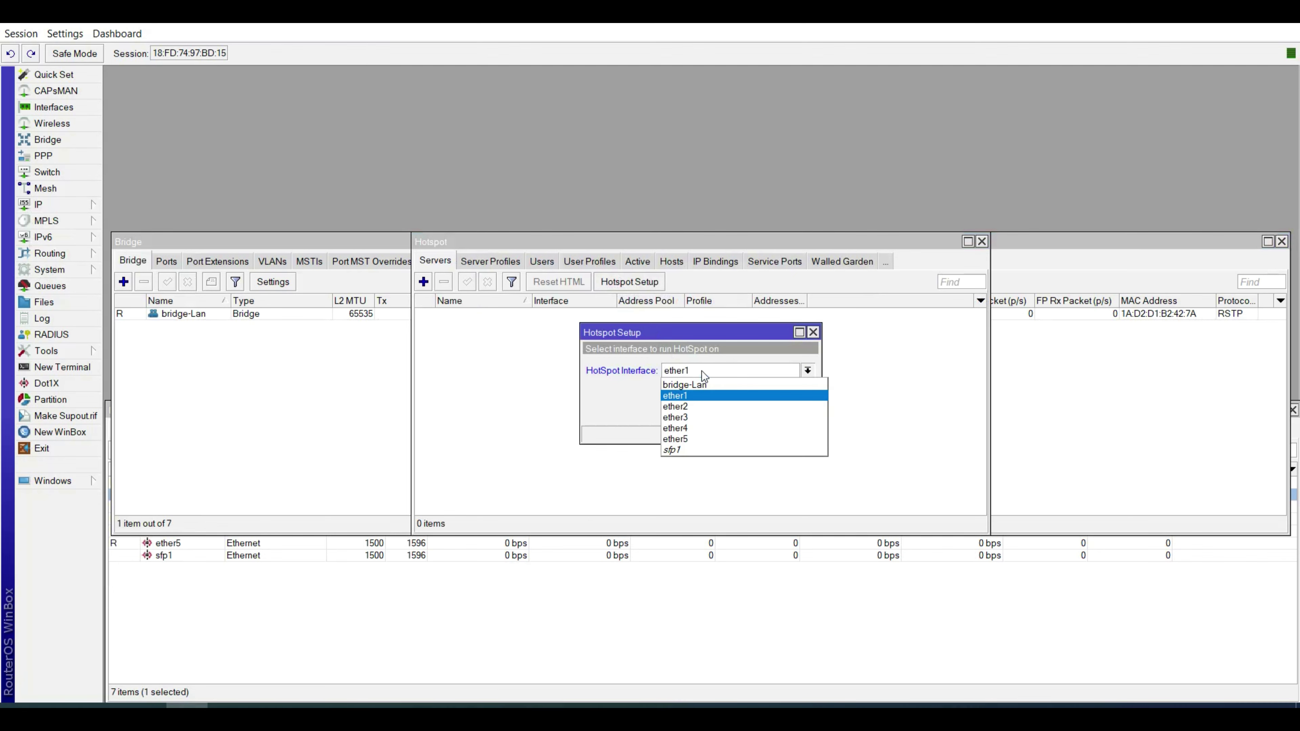
left_click(707, 388)
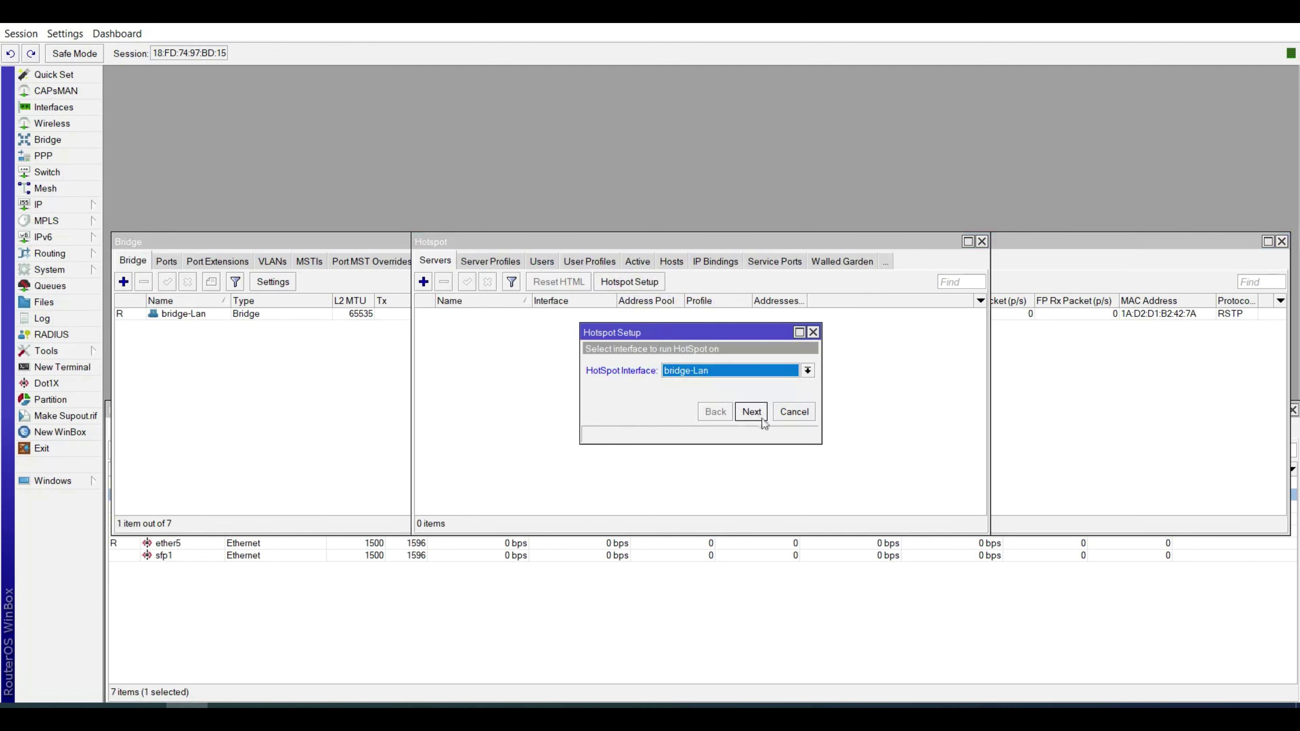
left_click(751, 412)
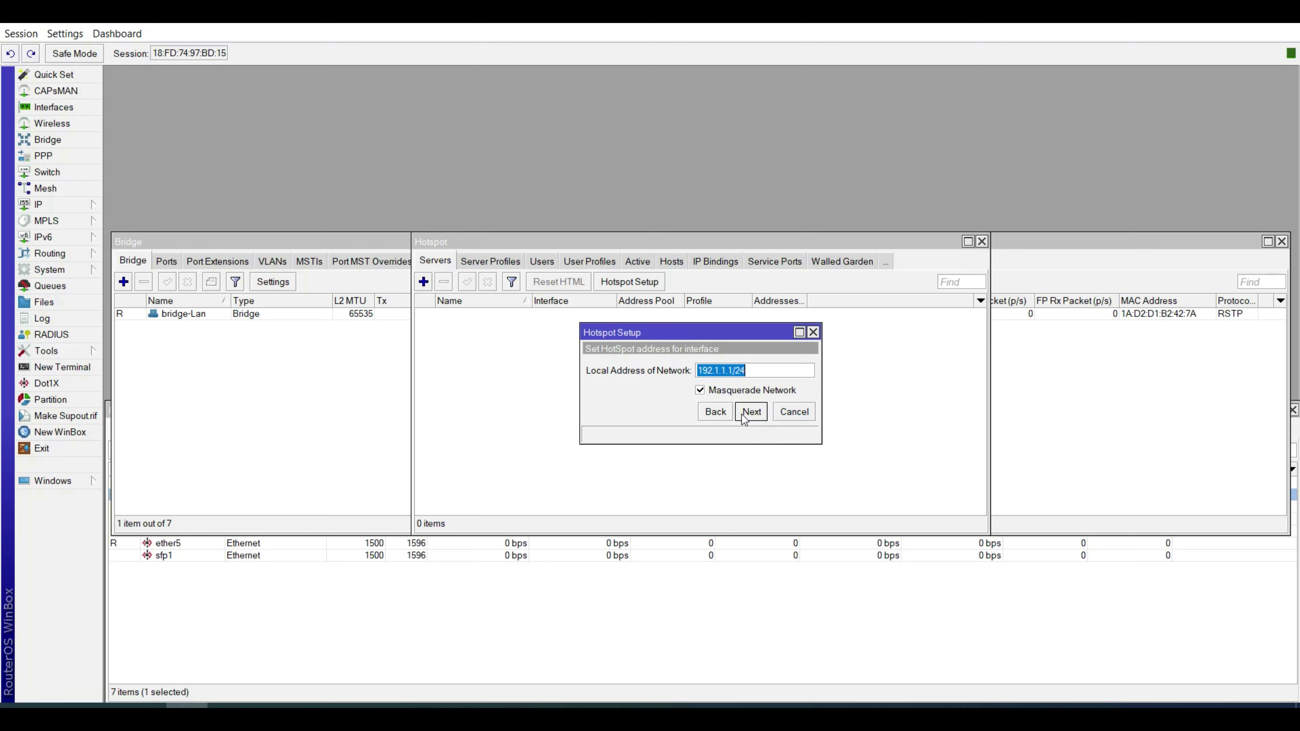
left_click(751, 412)
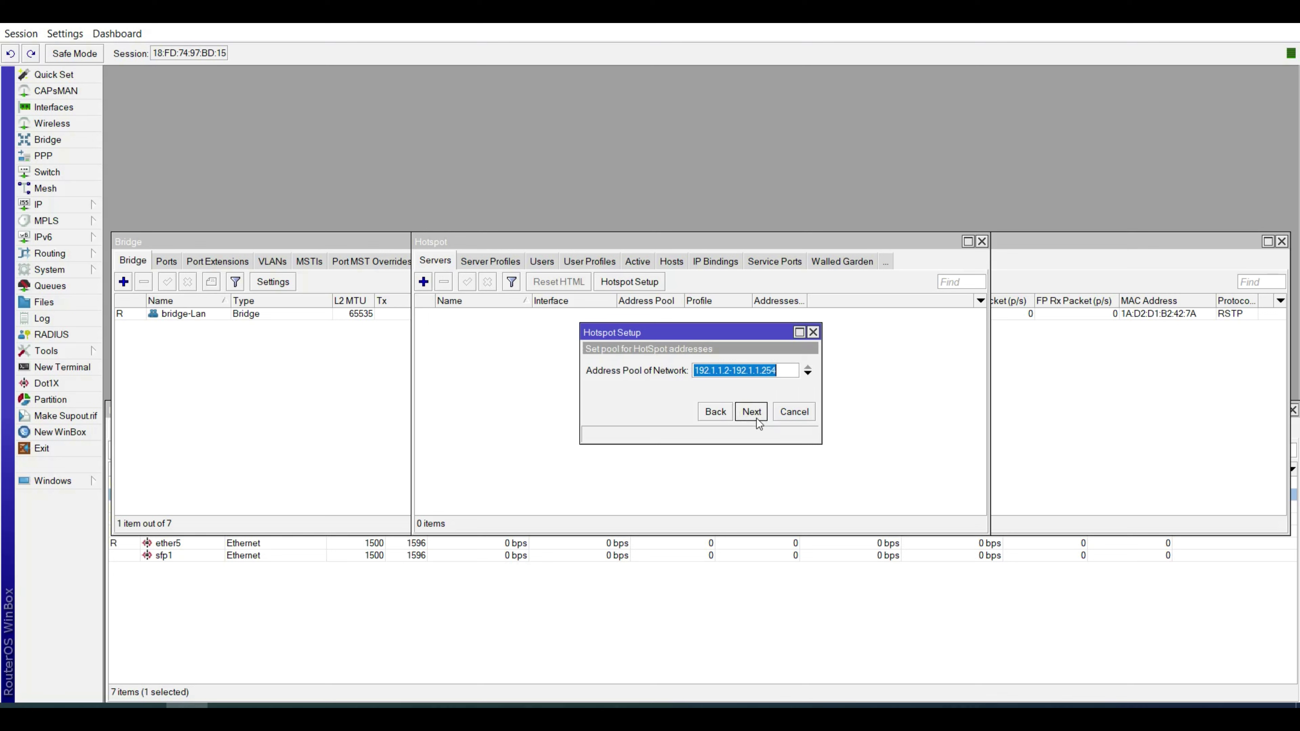
left_click(756, 419)
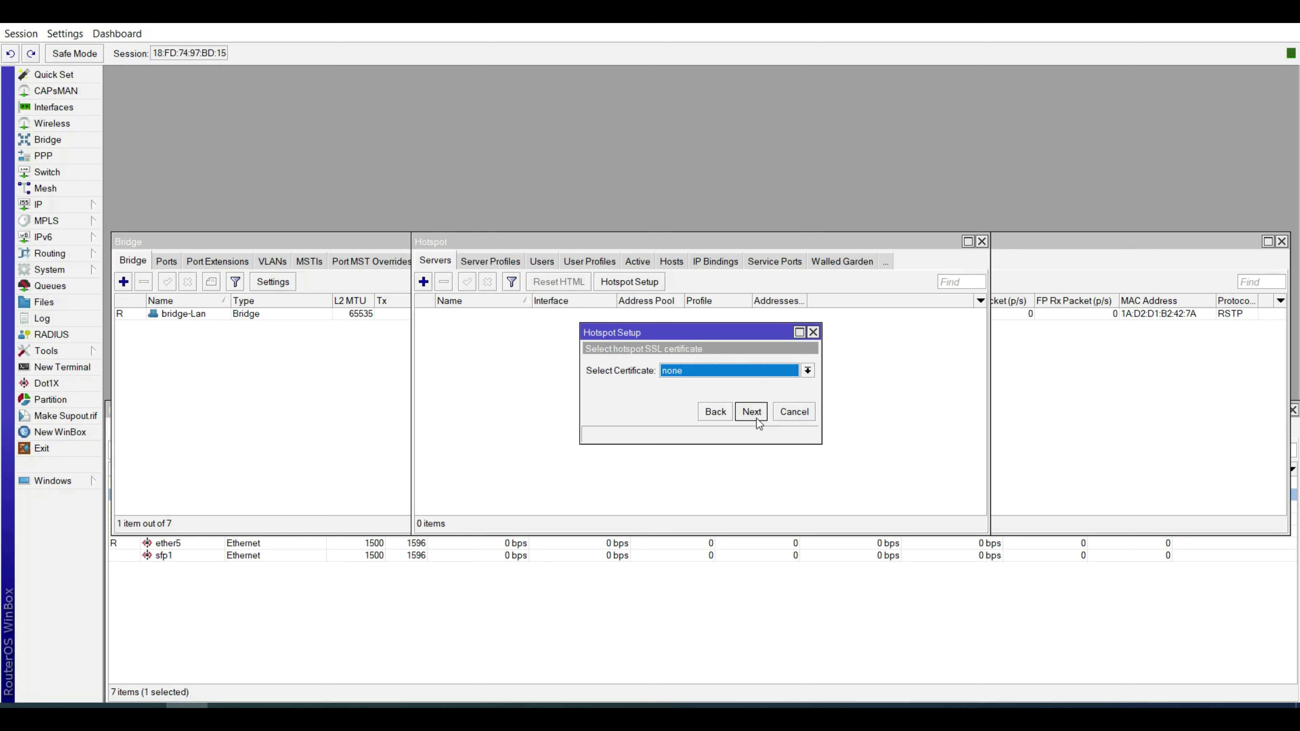
left_click(751, 413)
left_click(756, 419)
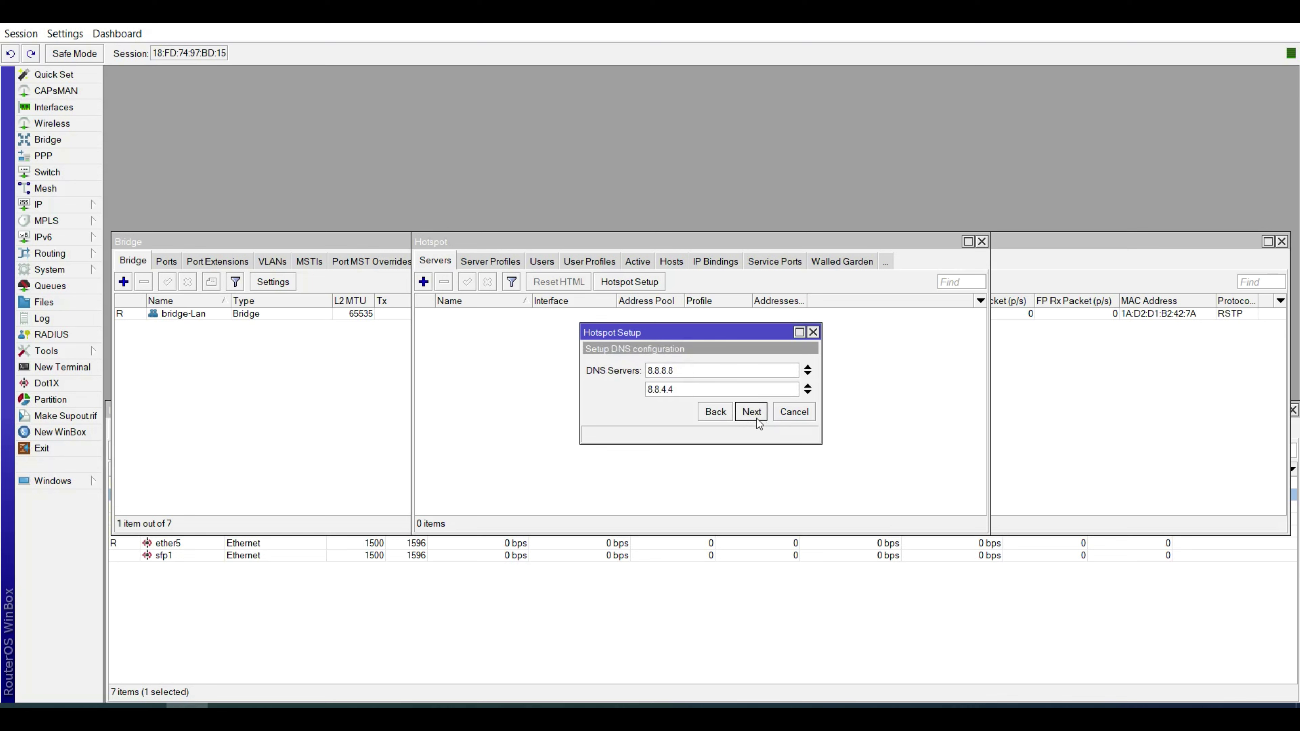
left_click(756, 418)
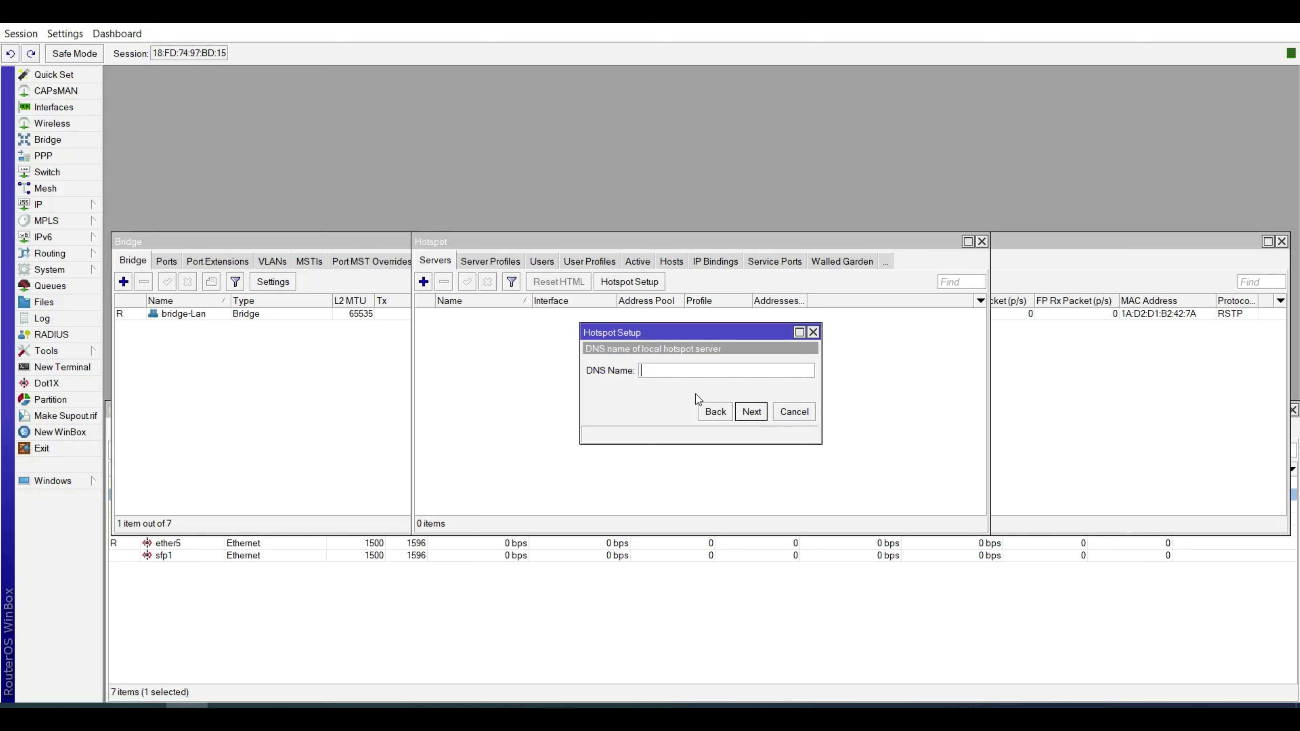
Set the hotspot DNS name to login.me, enter the local user's password, and finish.
type("login.me")
left_click(751, 412)
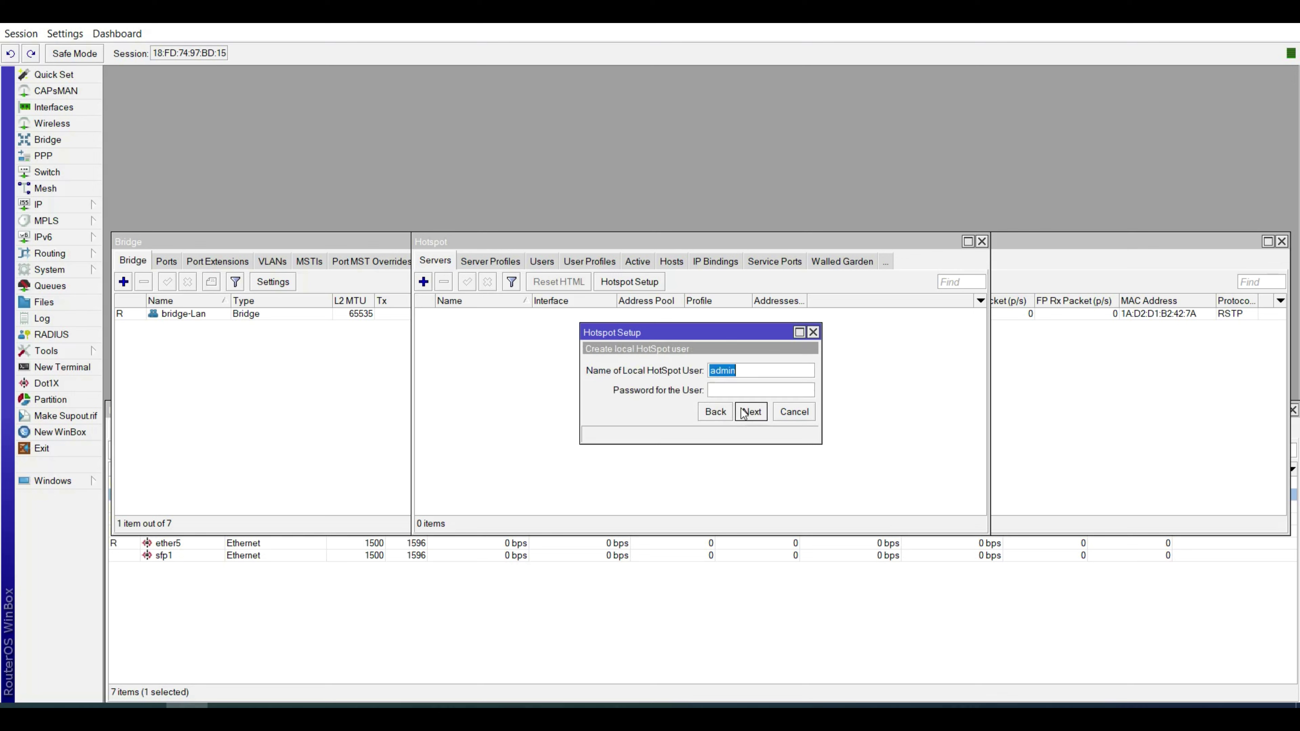
left_click(735, 395)
type("admin")
left_click(761, 415)
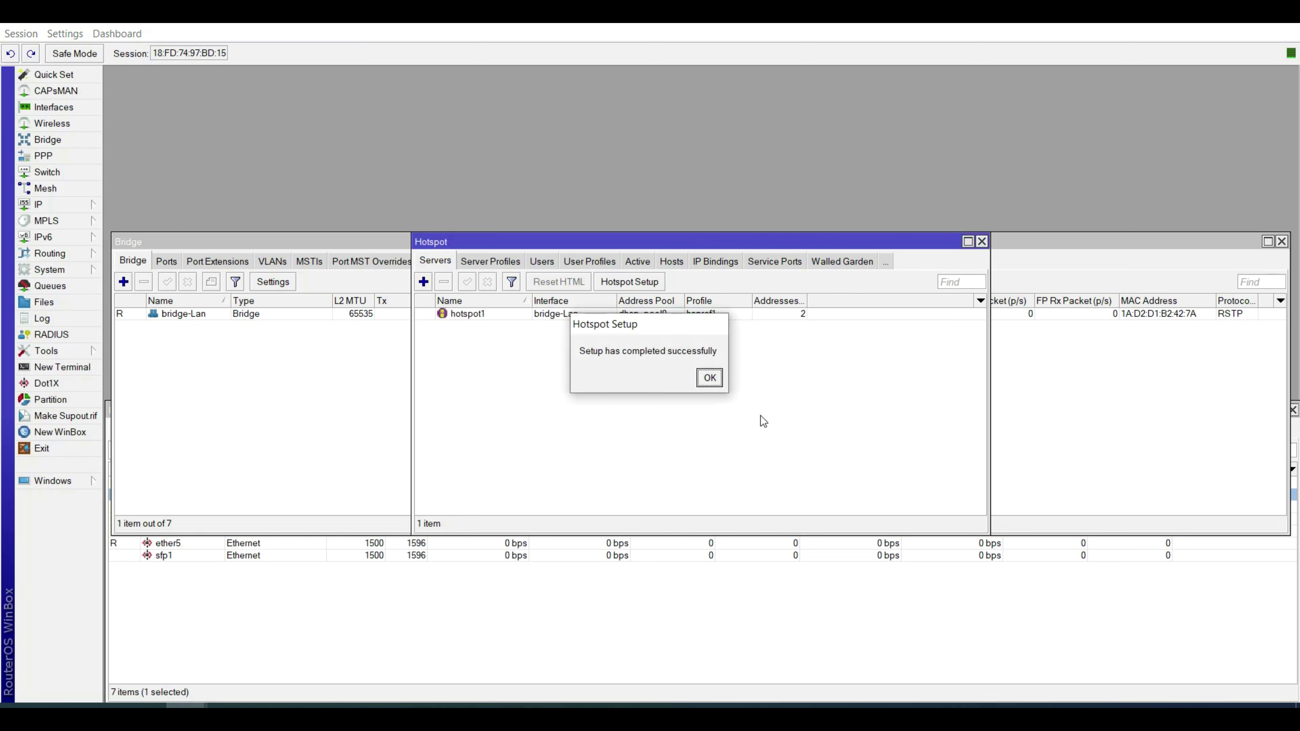
Limit hotspot1 to 1 address per MAC.
left_click(709, 378)
double_click(599, 314)
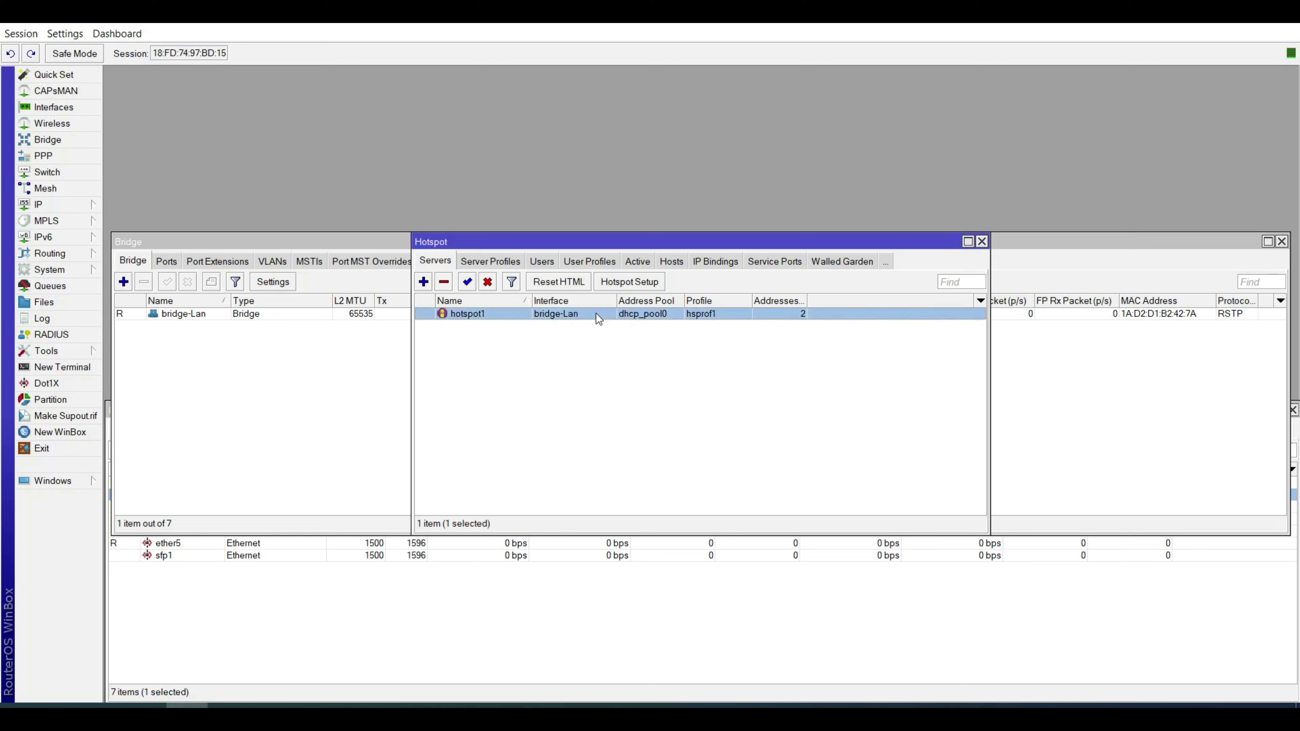
double_click(663, 432)
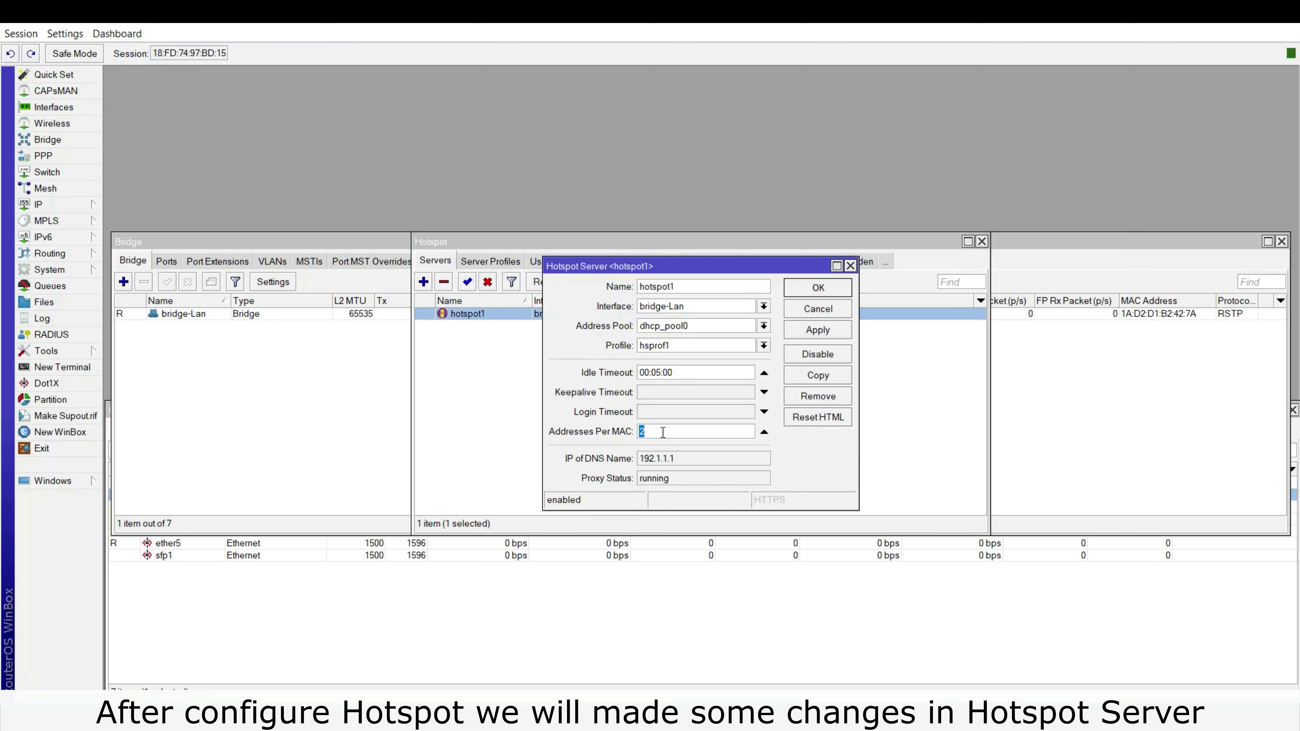
type("1")
left_click(818, 288)
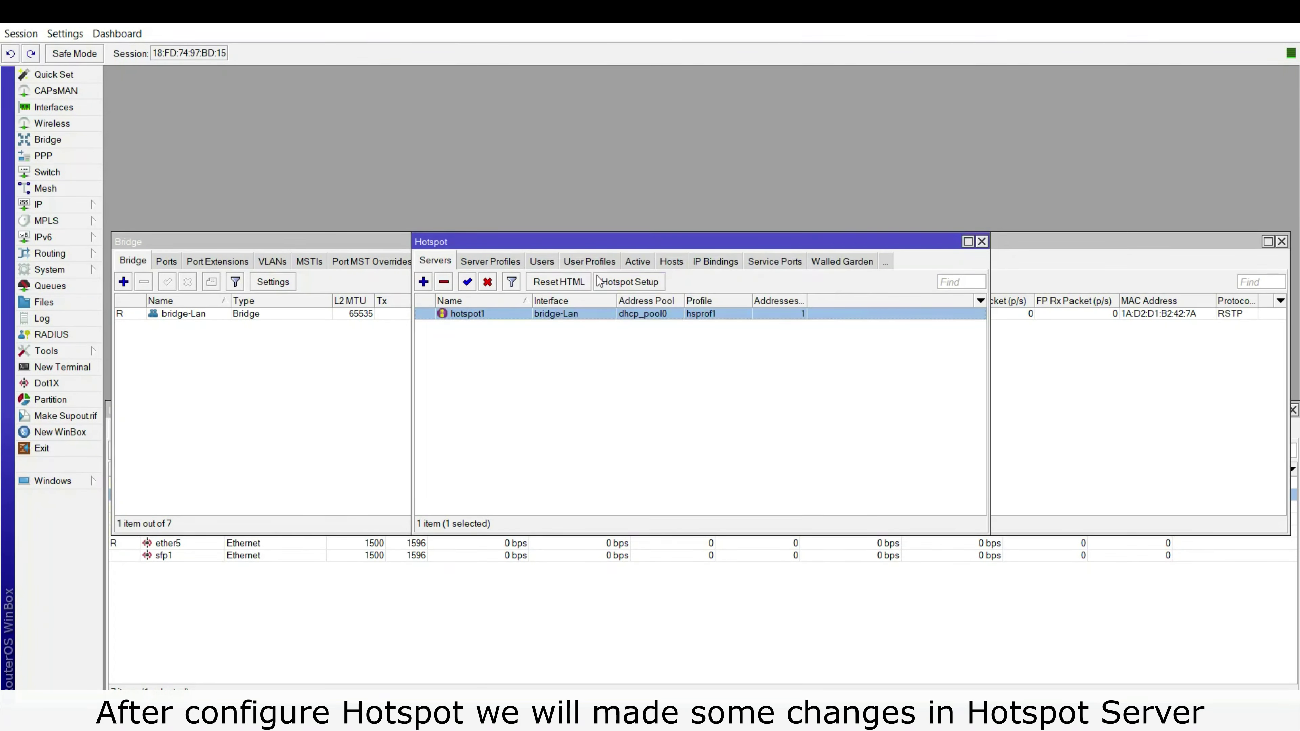
In profile hsprof1, enable HTTP PAP and MAC Cookie logins and disable Cookie.
left_click(477, 269)
double_click(487, 327)
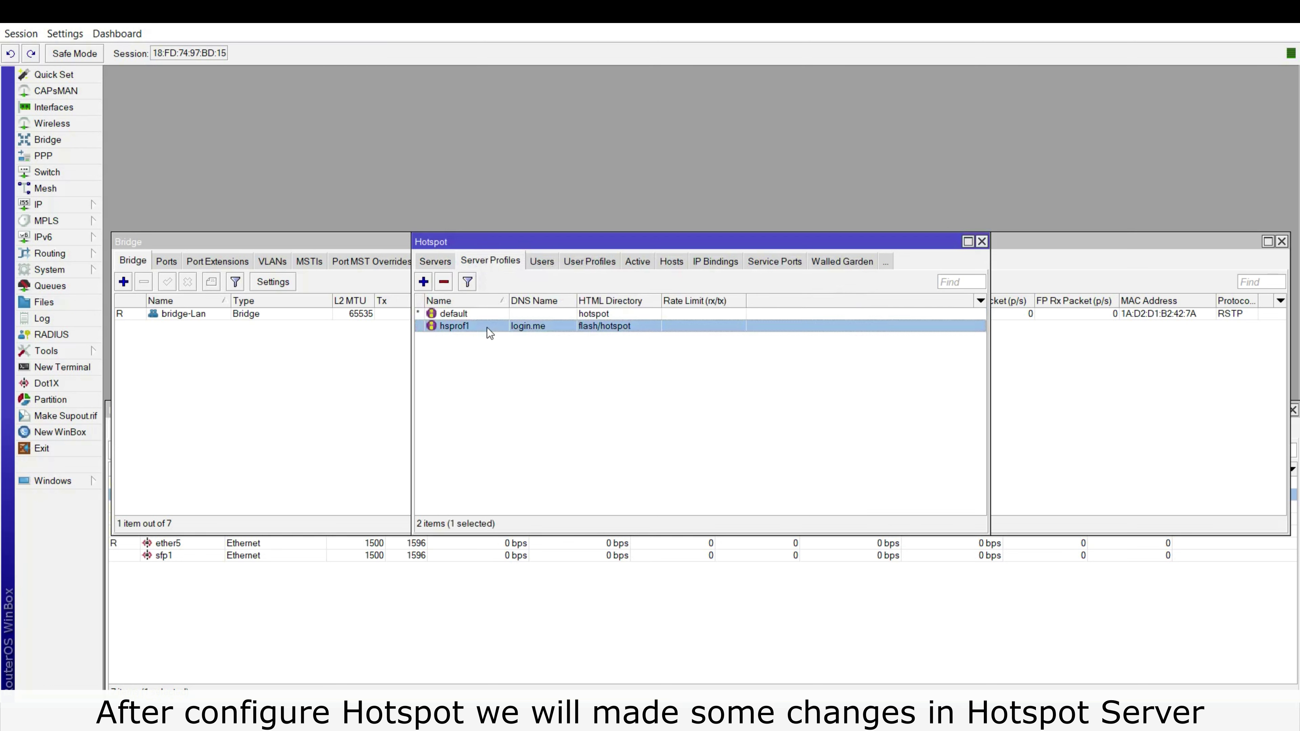
left_click(579, 242)
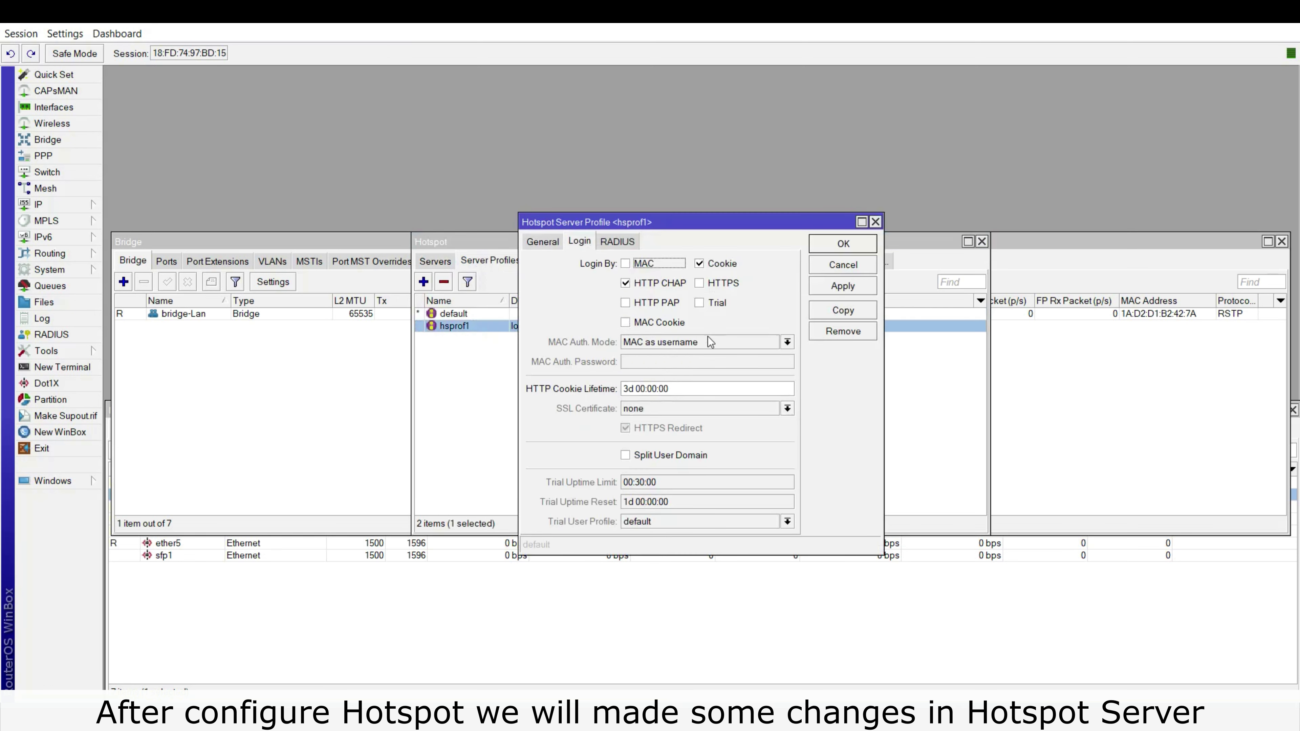
left_click(649, 306)
left_click(709, 264)
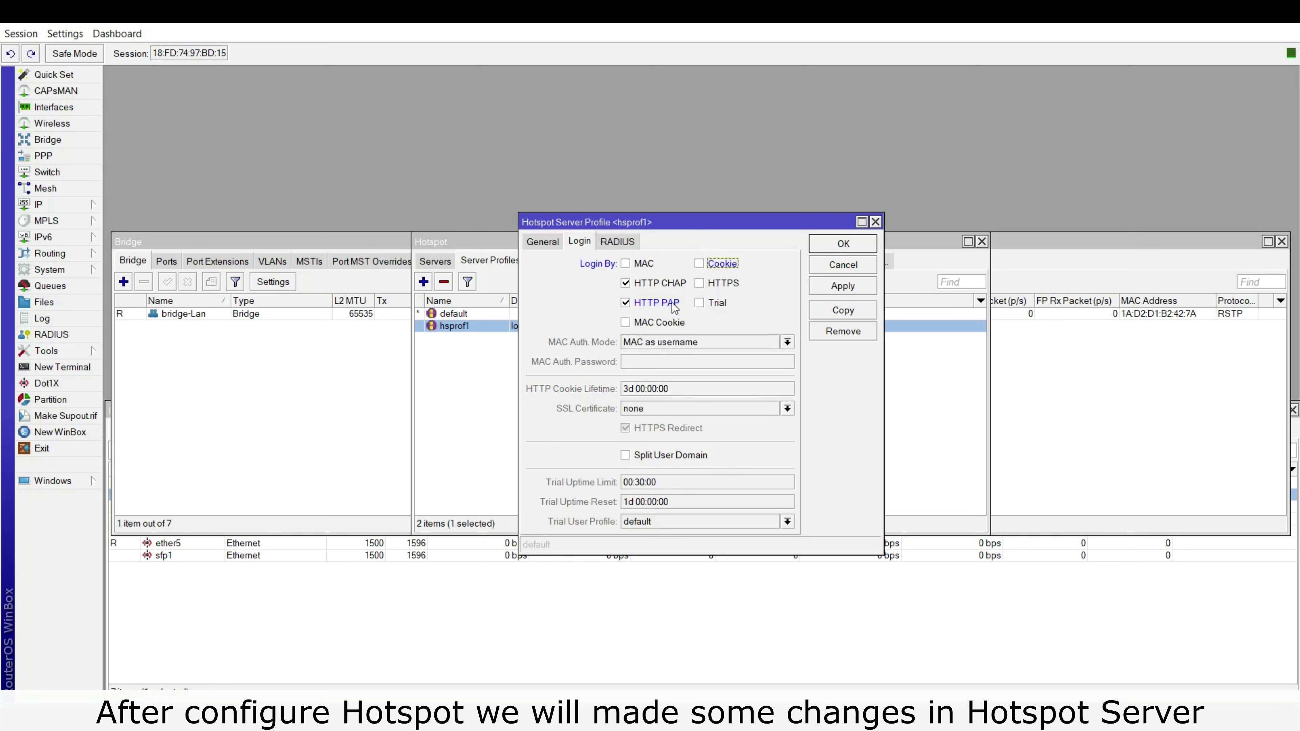
left_click(653, 323)
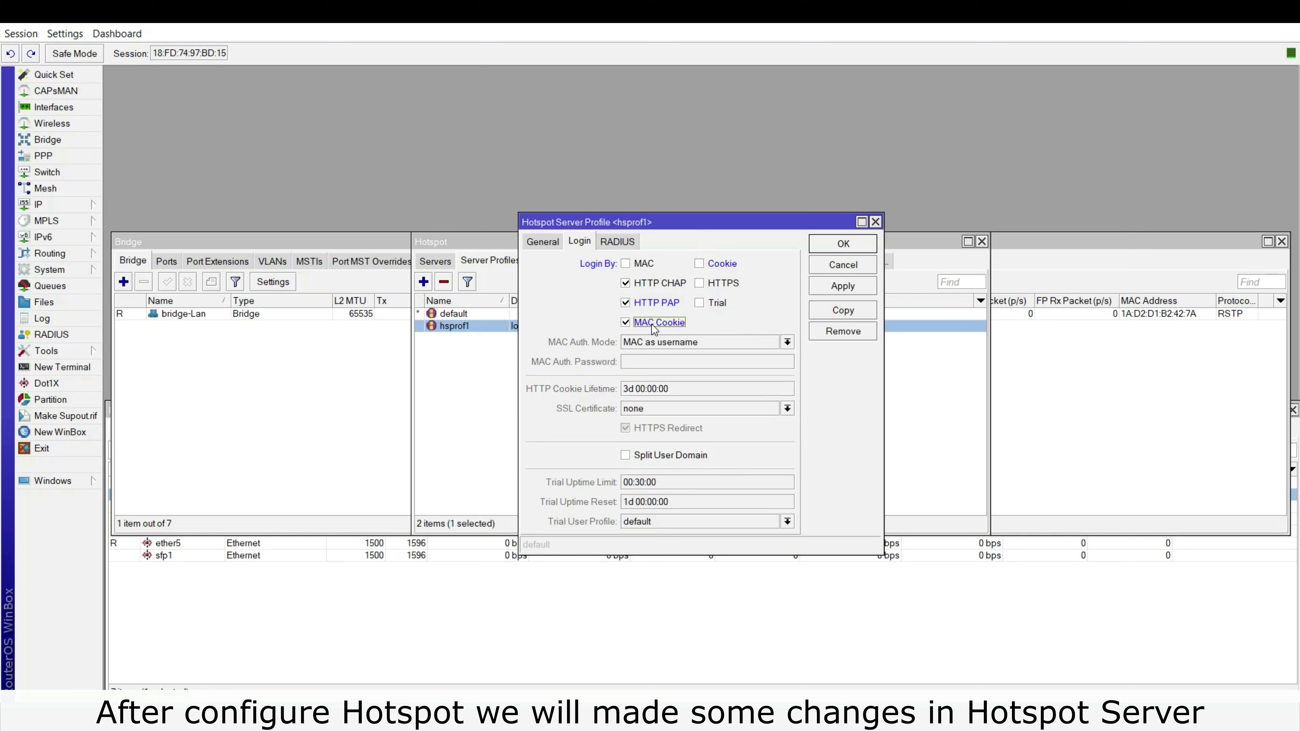
left_click(840, 289)
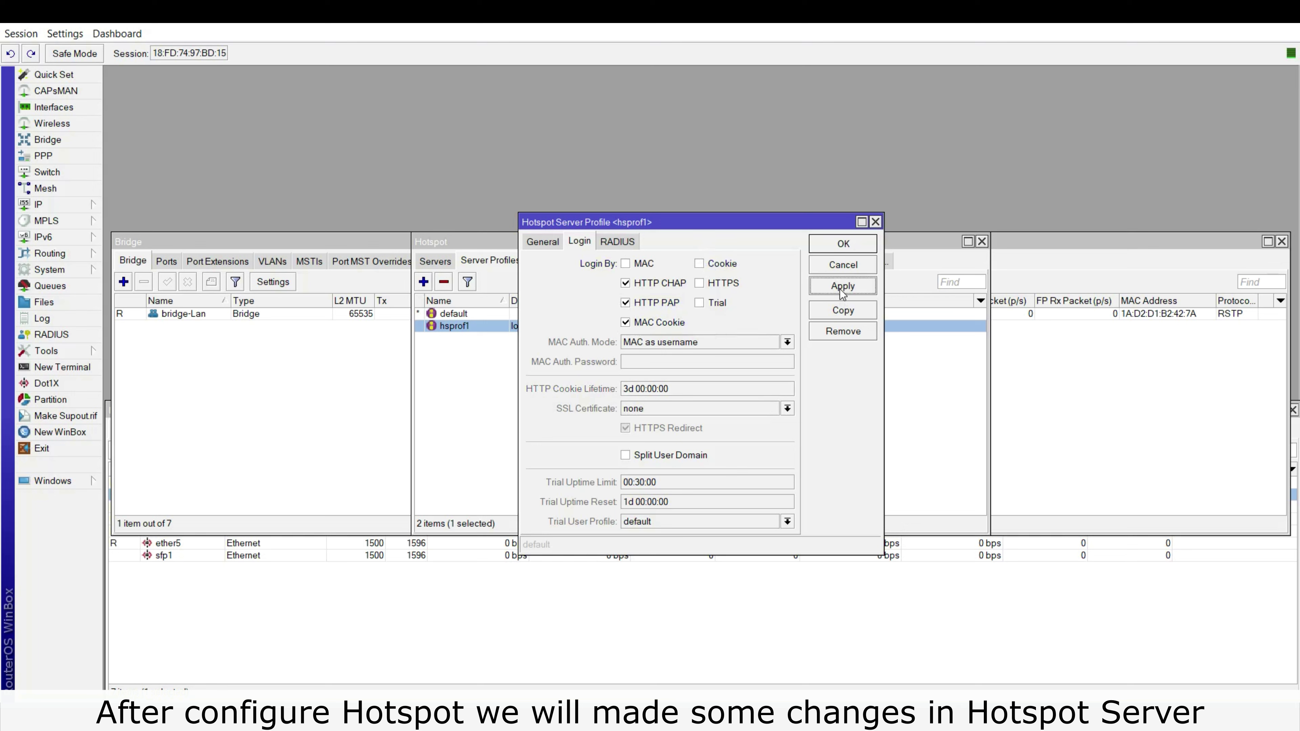
left_click(544, 244)
left_click(856, 248)
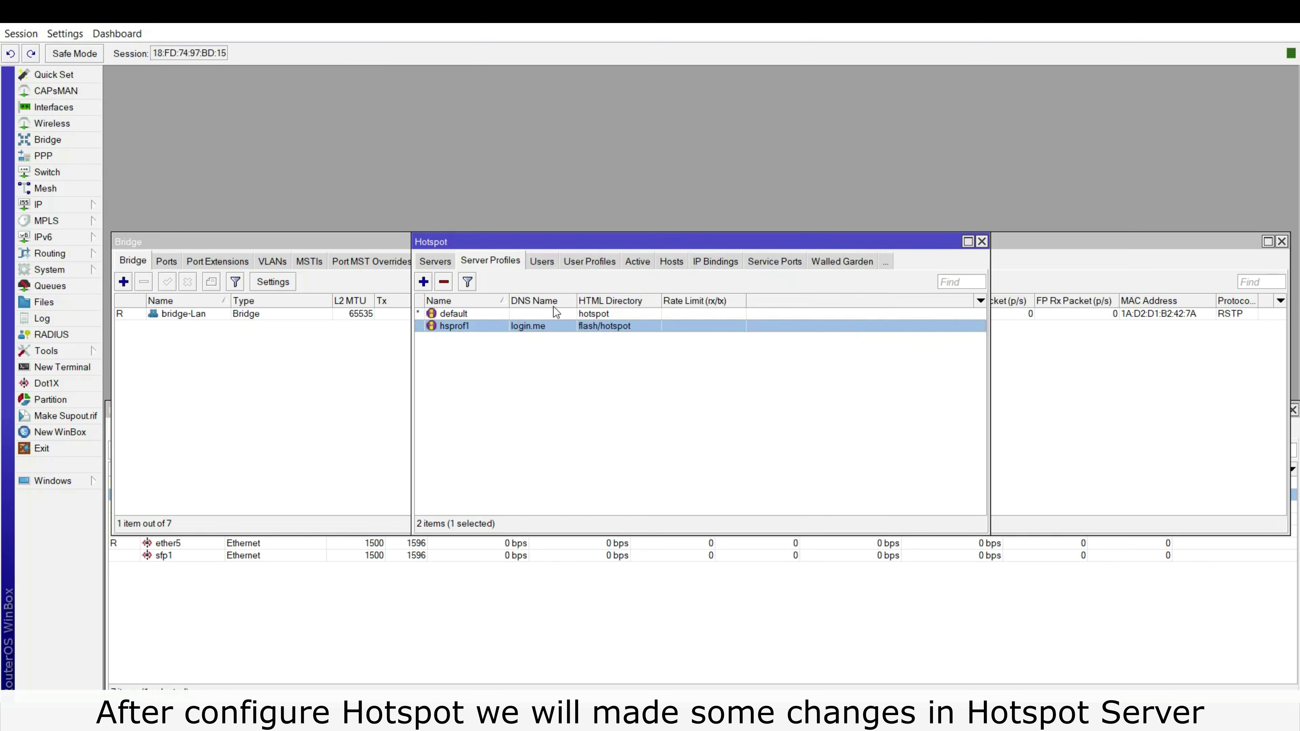
left_click(541, 262)
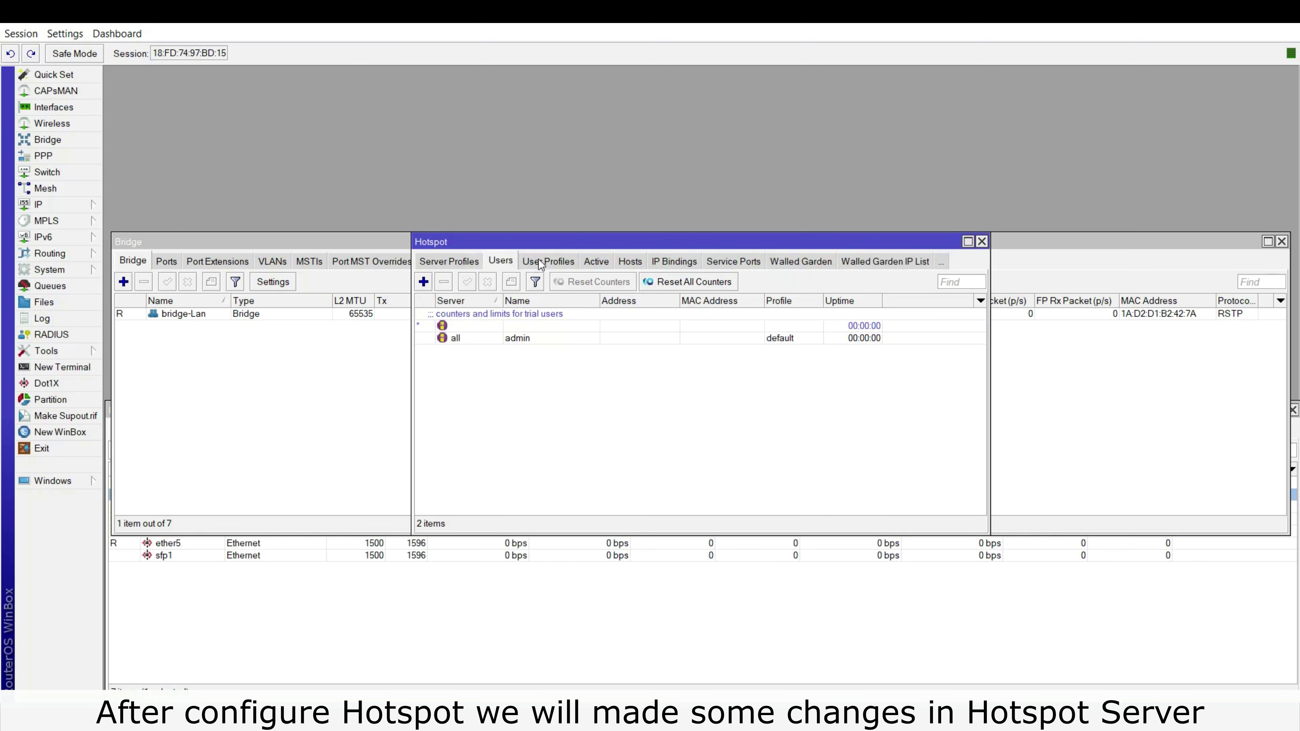
Begin a new hotspot user, entering 11221122 as its name.
left_click(539, 261)
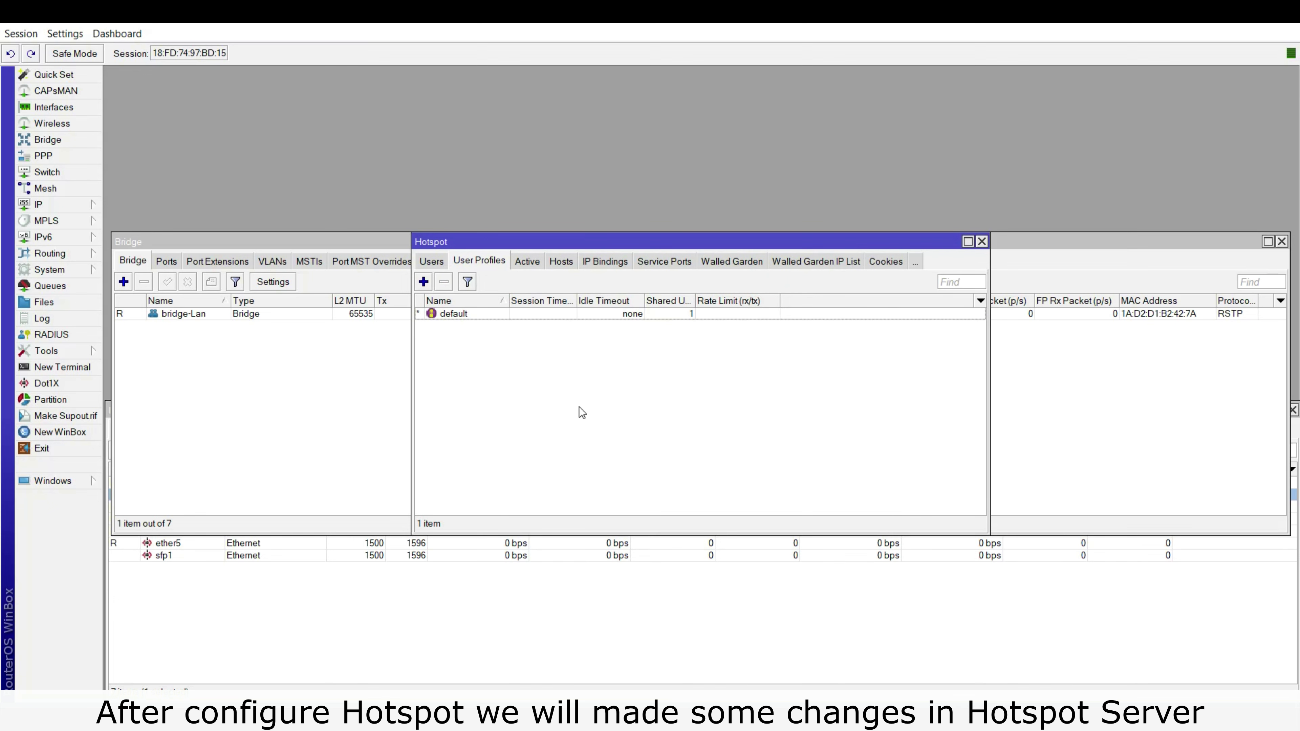
left_click(430, 262)
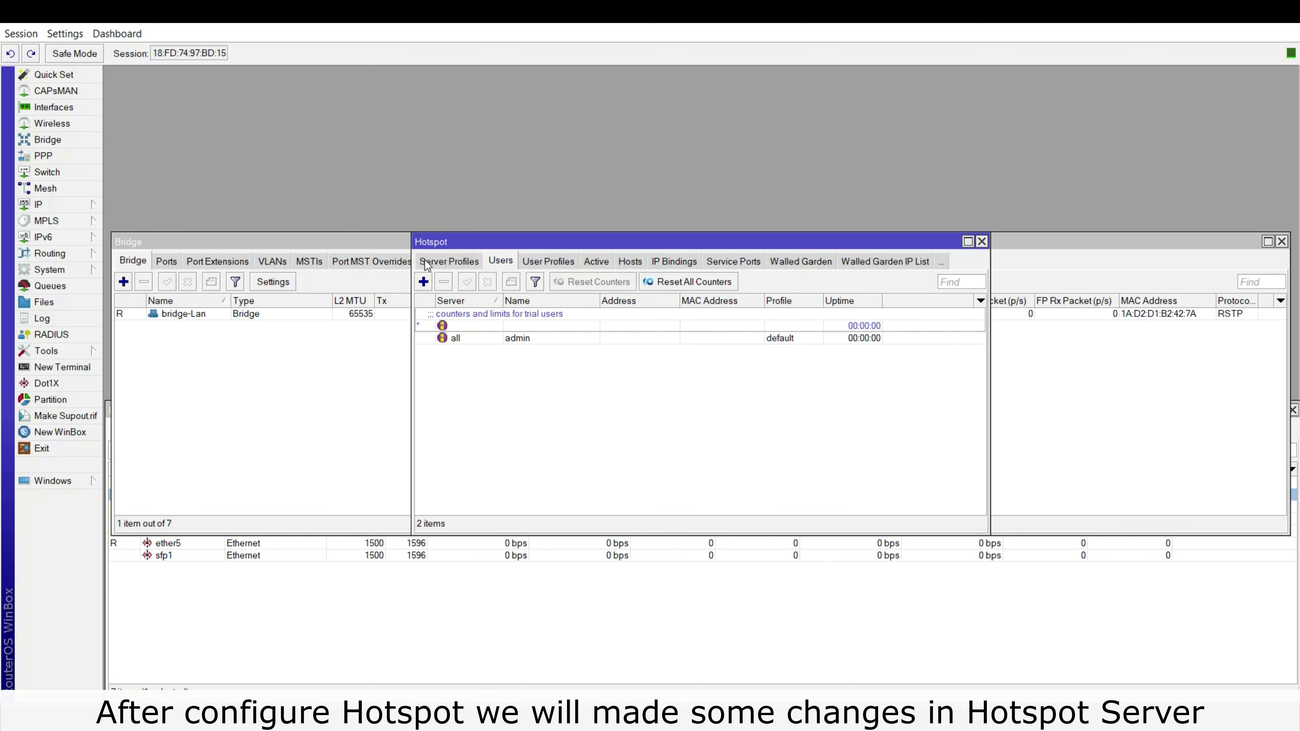
left_click(425, 281)
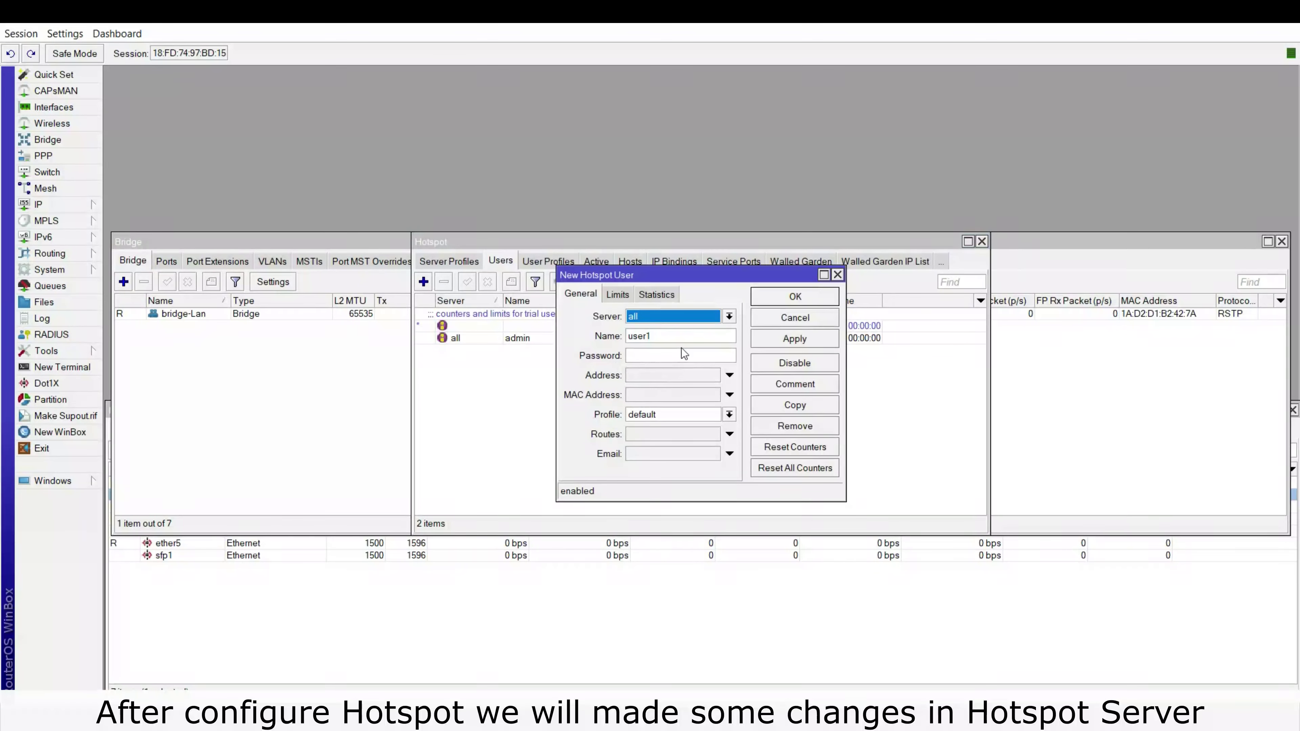
left_click(690, 336)
double_click(690, 337)
type("1122")
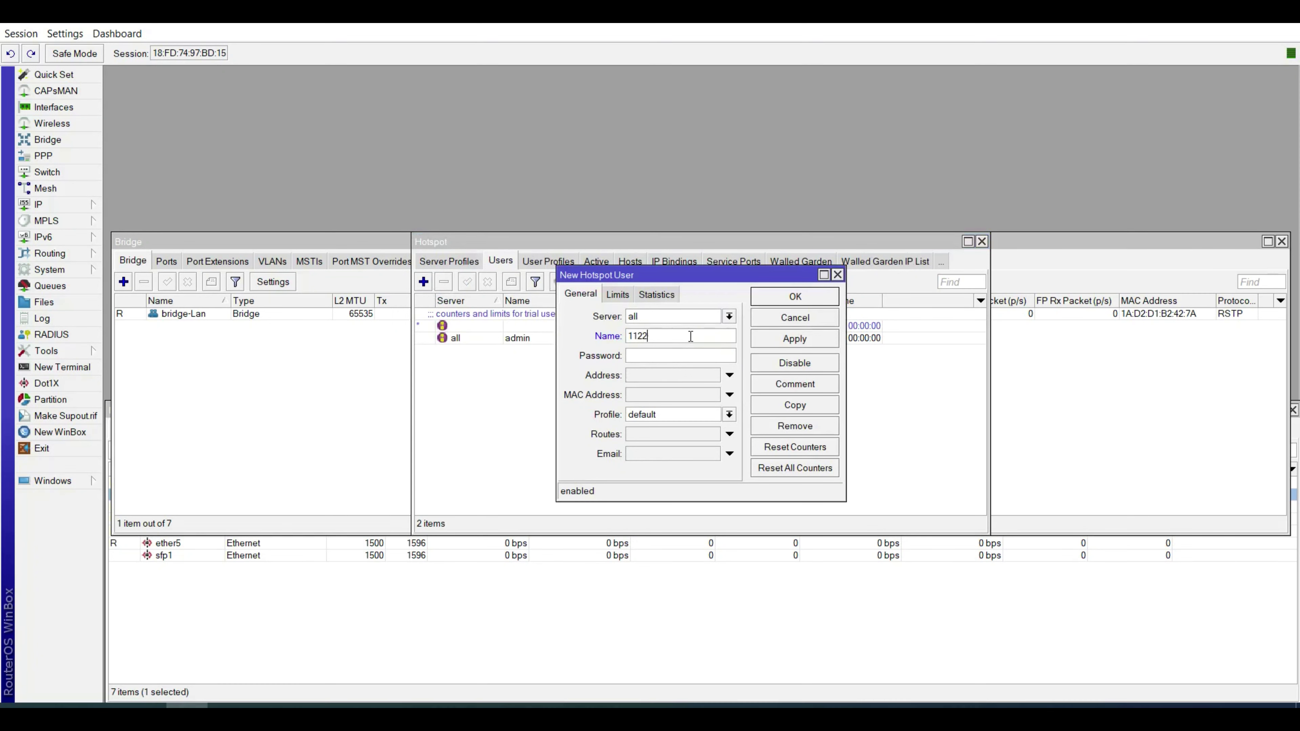
type("1122")
Turn off Hide Passwords, discard the draft user, and switch to the User Profiles list.
left_click(74, 41)
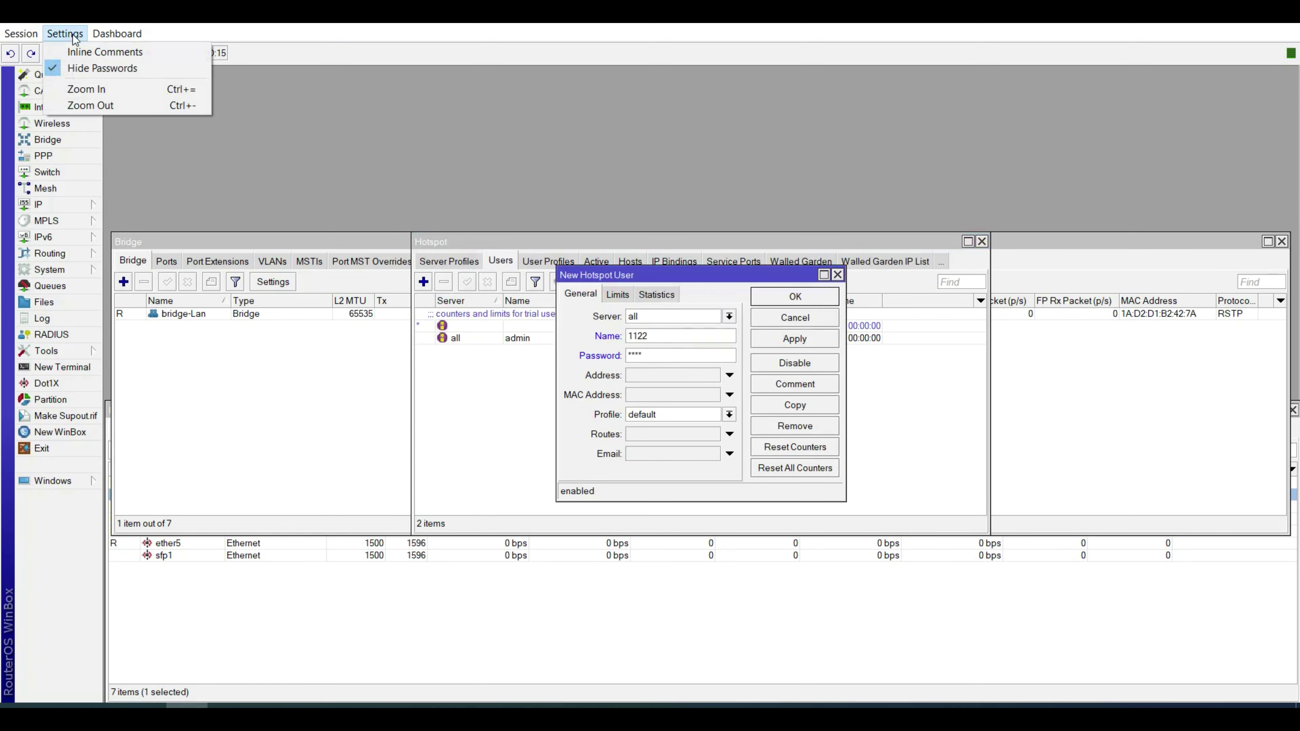
left_click(96, 64)
left_click(793, 320)
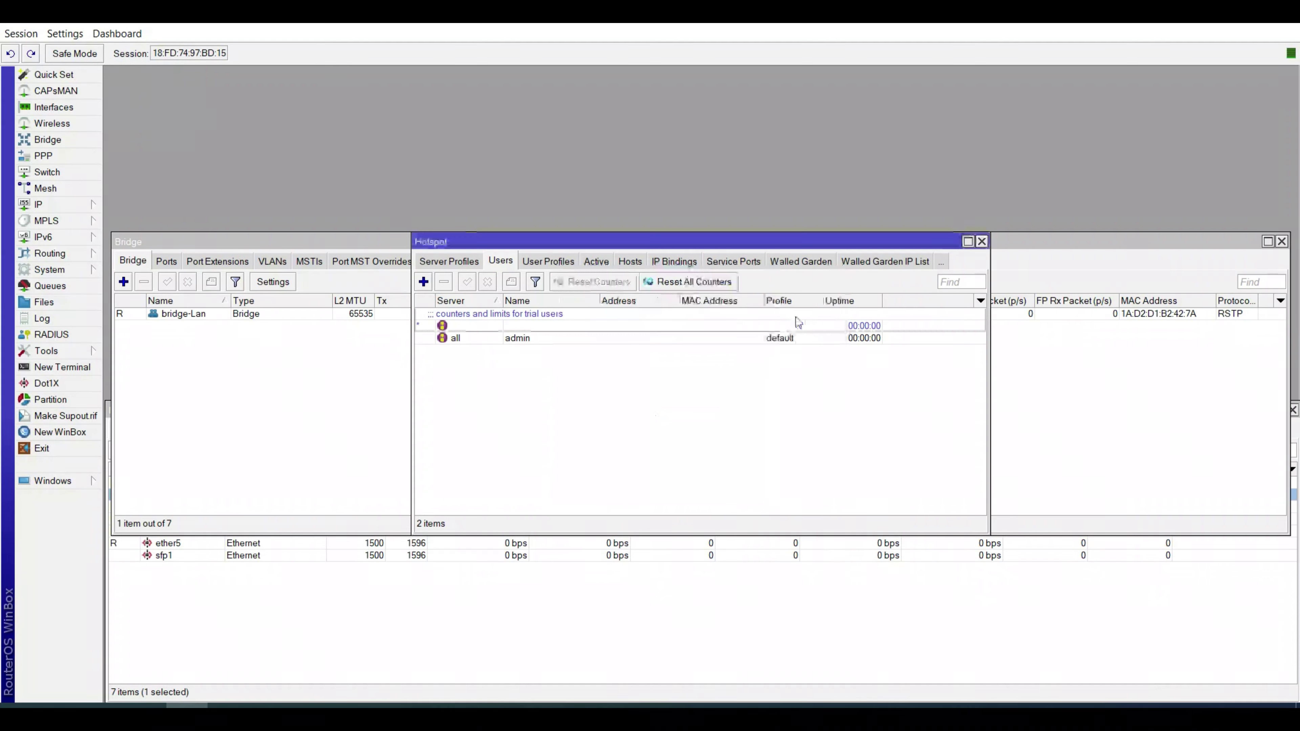
left_click(540, 263)
Create user profile 10M-30days with rate limit 10M/10M and address pool dhcp_pool0.
left_click(423, 282)
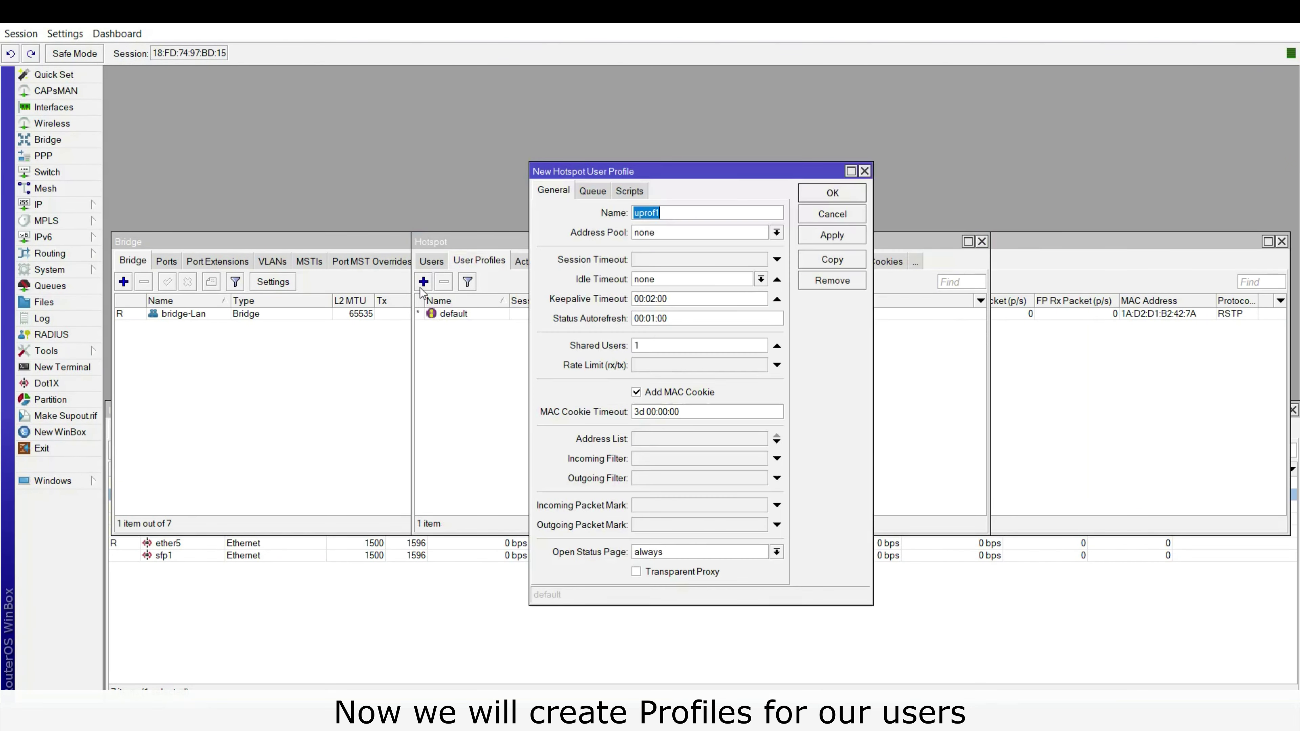
type("10M-30days")
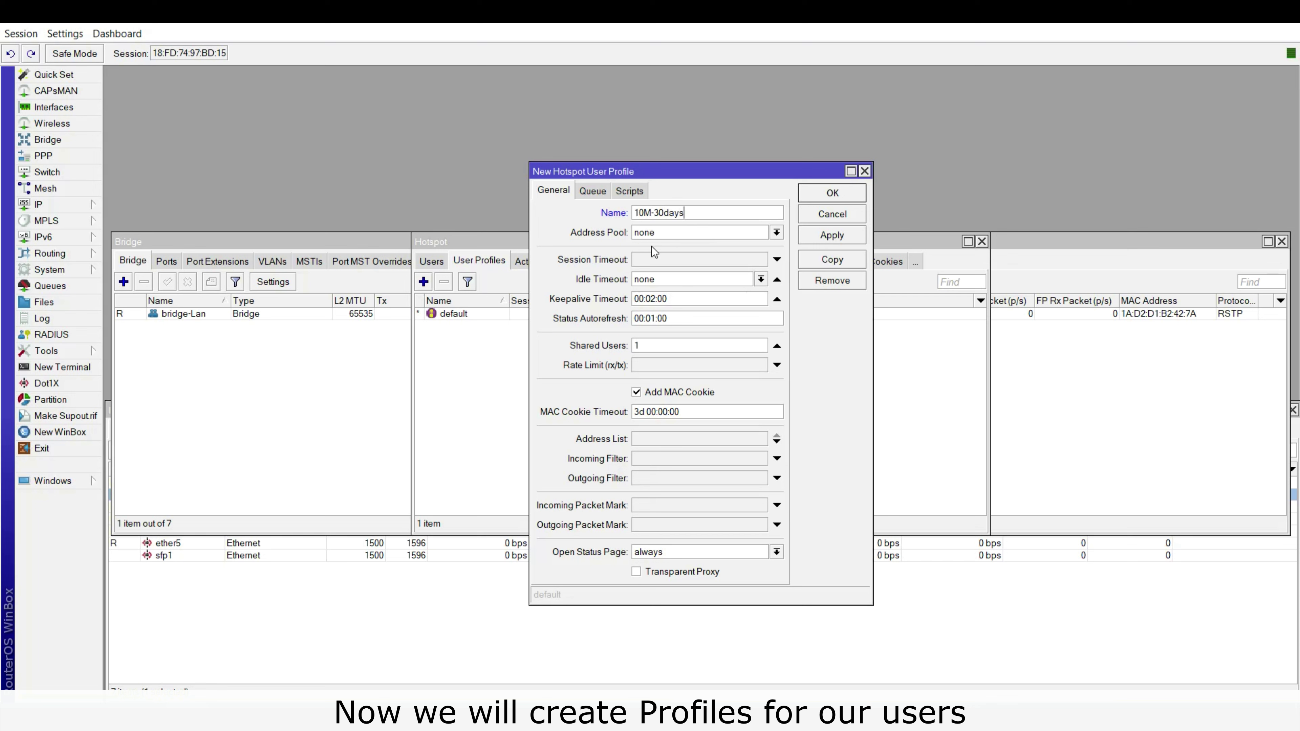
left_click(690, 367)
type("1")
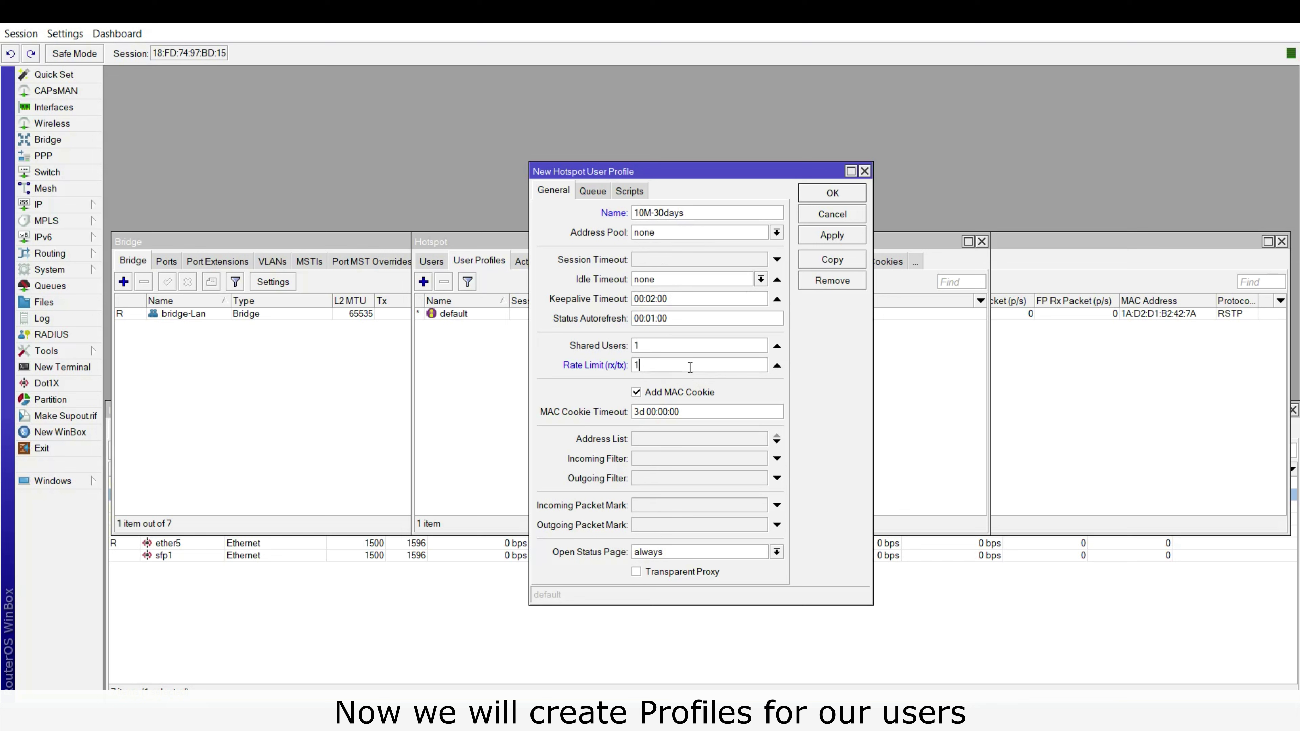
type("0M/10M")
left_click(776, 232)
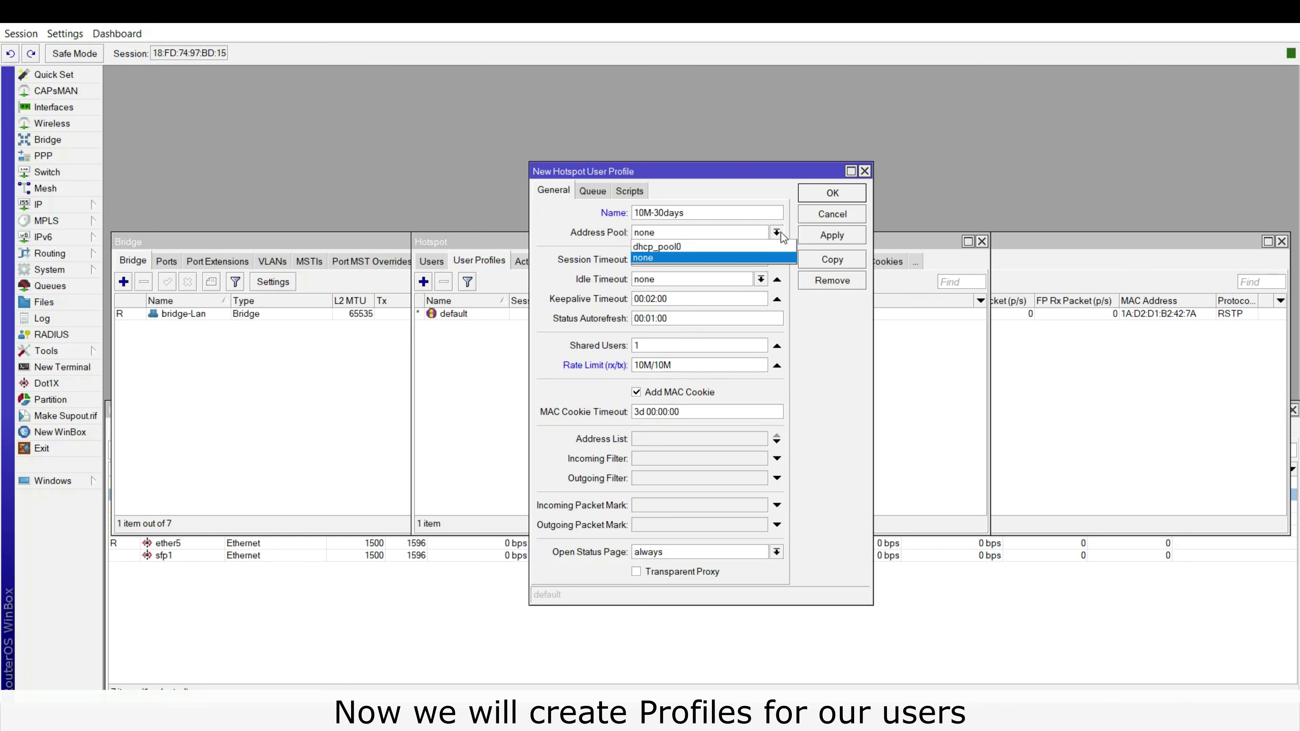
left_click(752, 245)
left_click(836, 233)
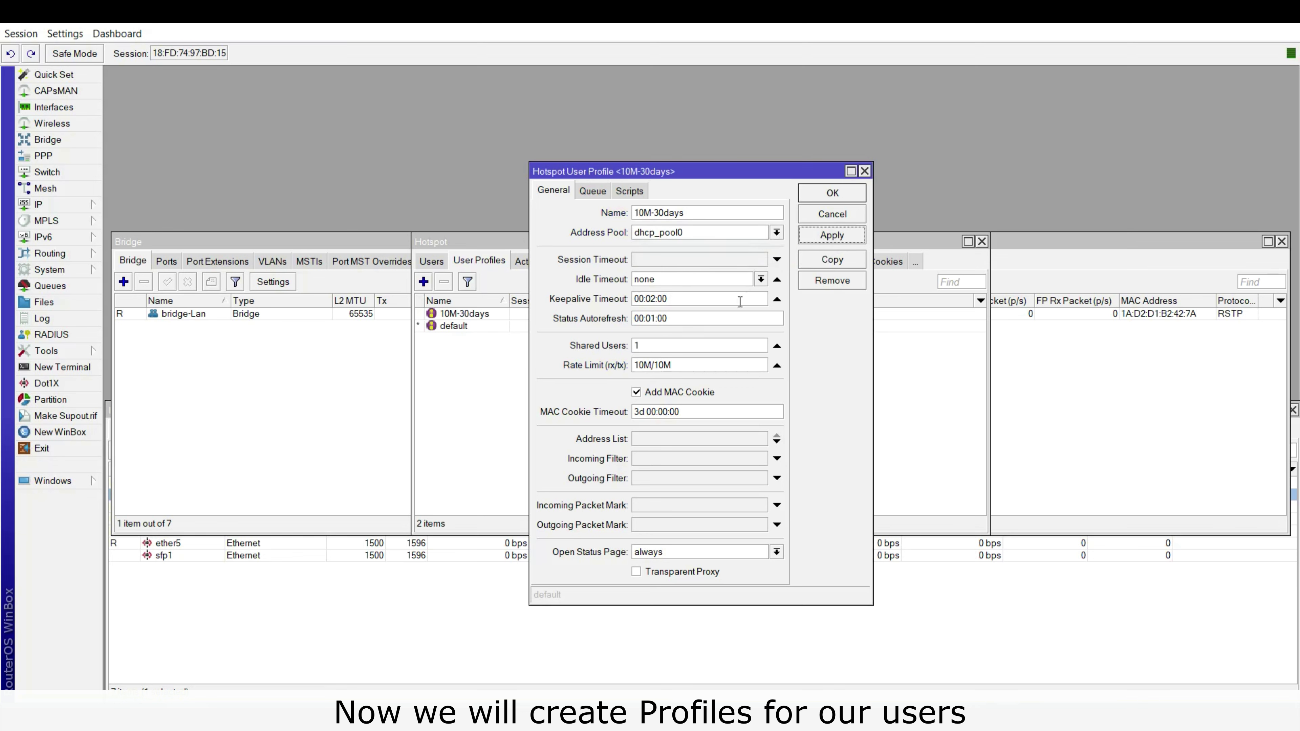
left_click(829, 196)
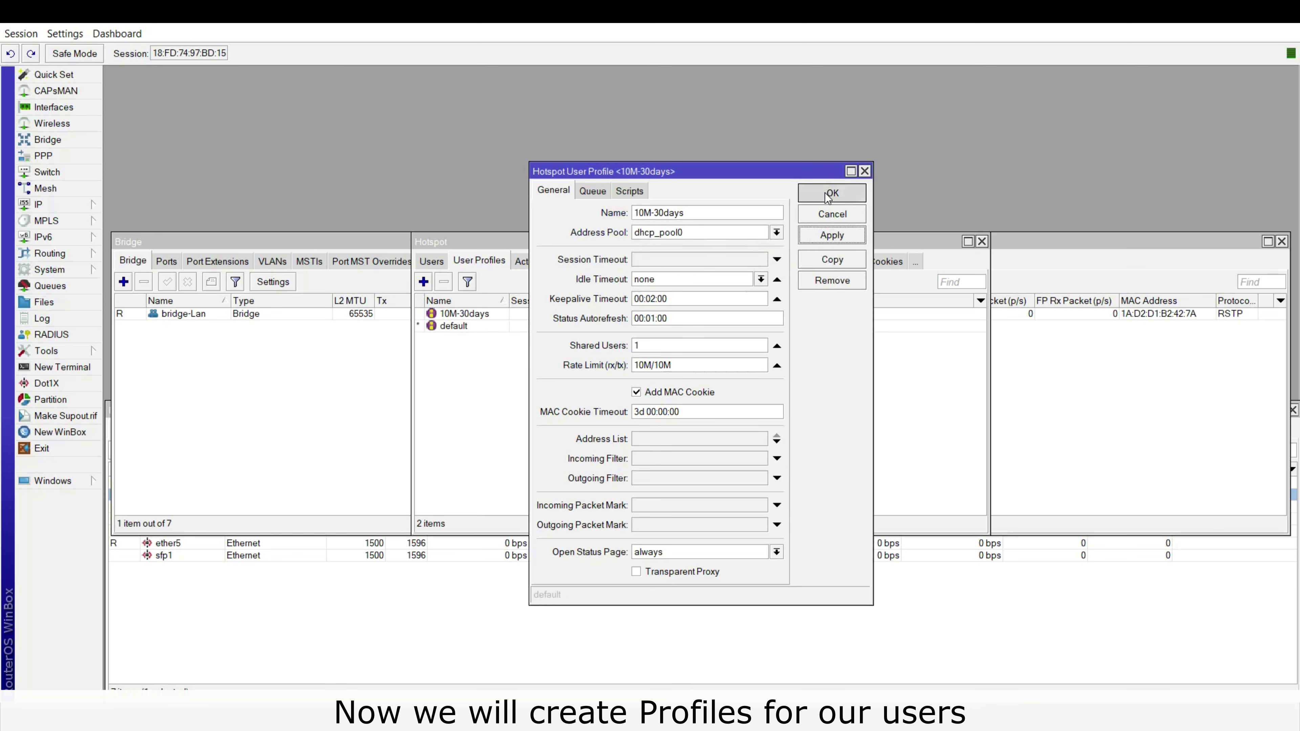
Copy the 10M-30days profile into a new profile named 1Hr.
double_click(510, 313)
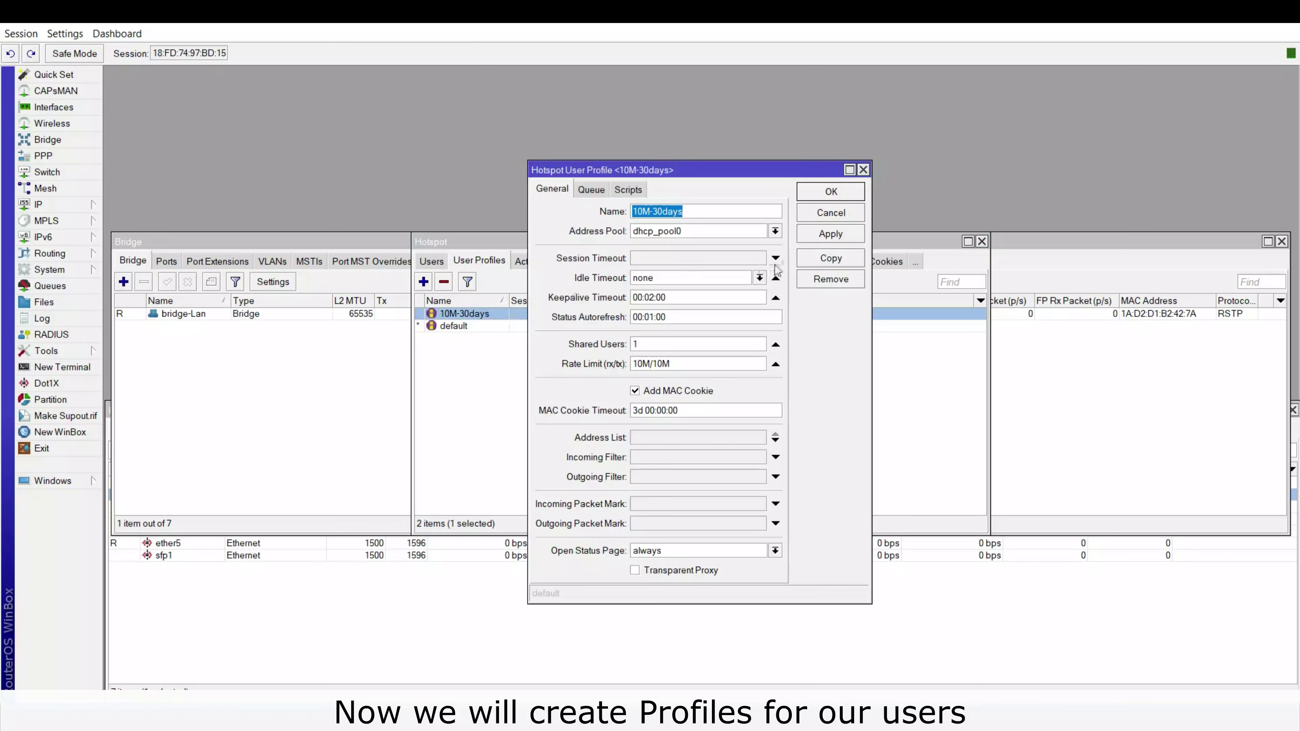
left_click(840, 266)
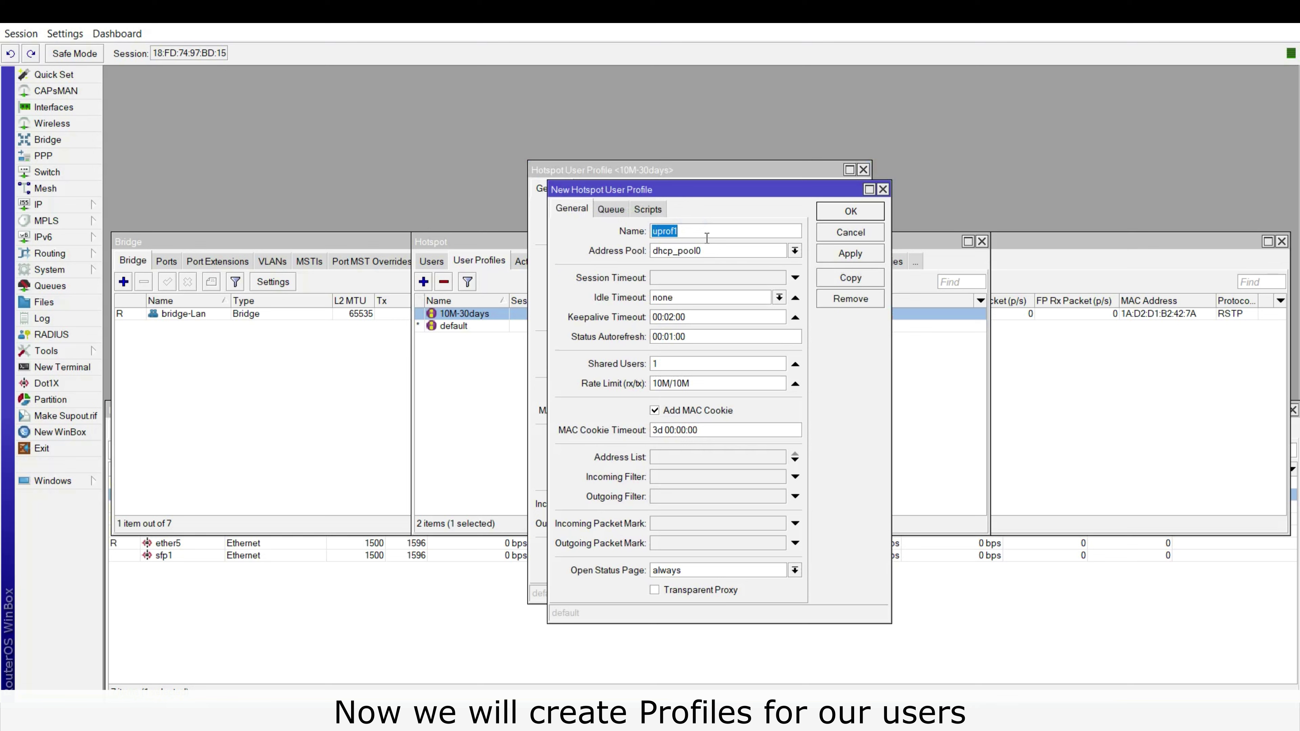
type("1Hr")
left_click(865, 262)
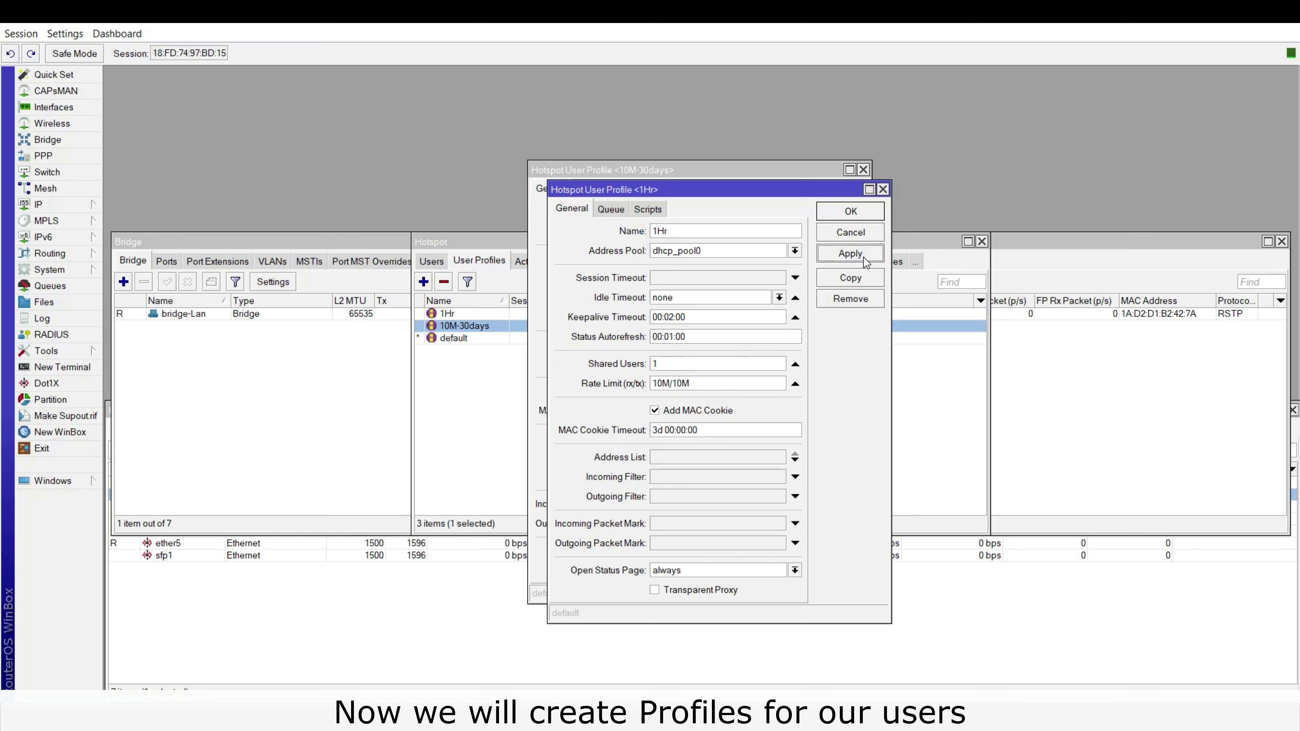
Copy 1Hr into a new profile named 2Minutes and close all profile dialogs.
left_click(859, 285)
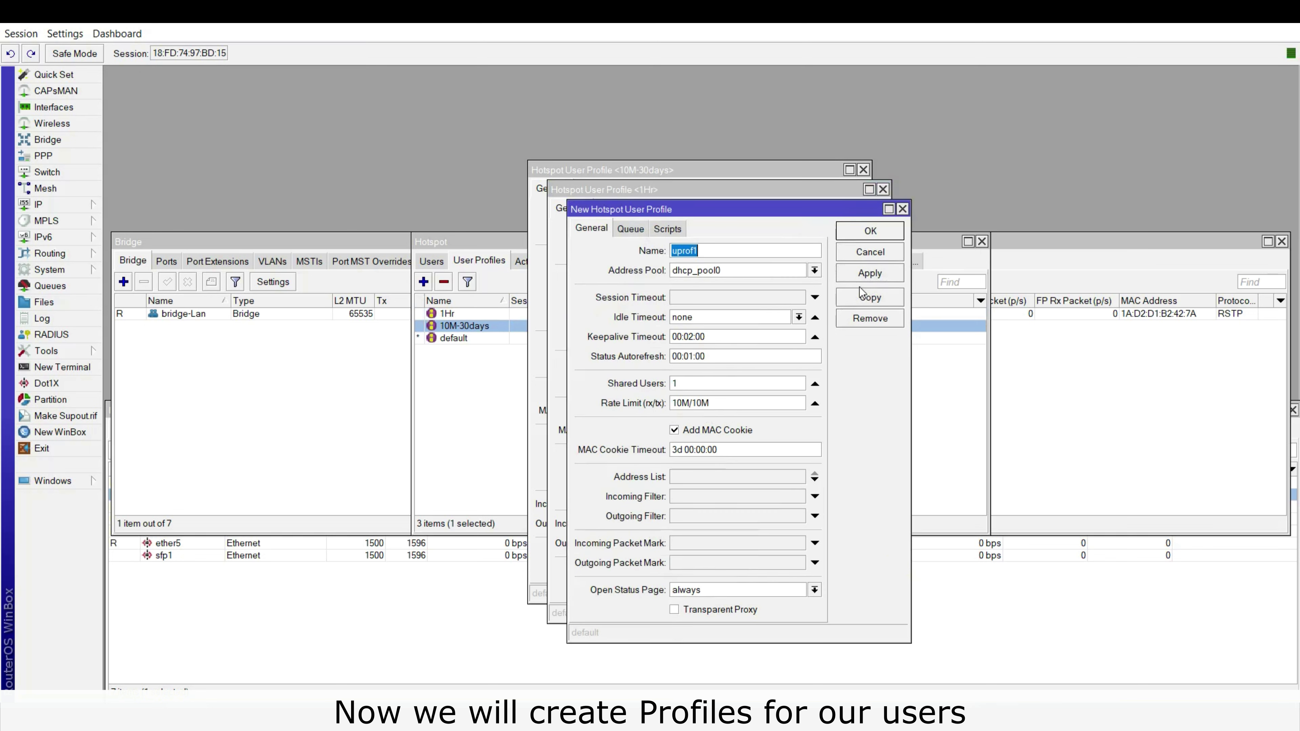
type("2Minutes")
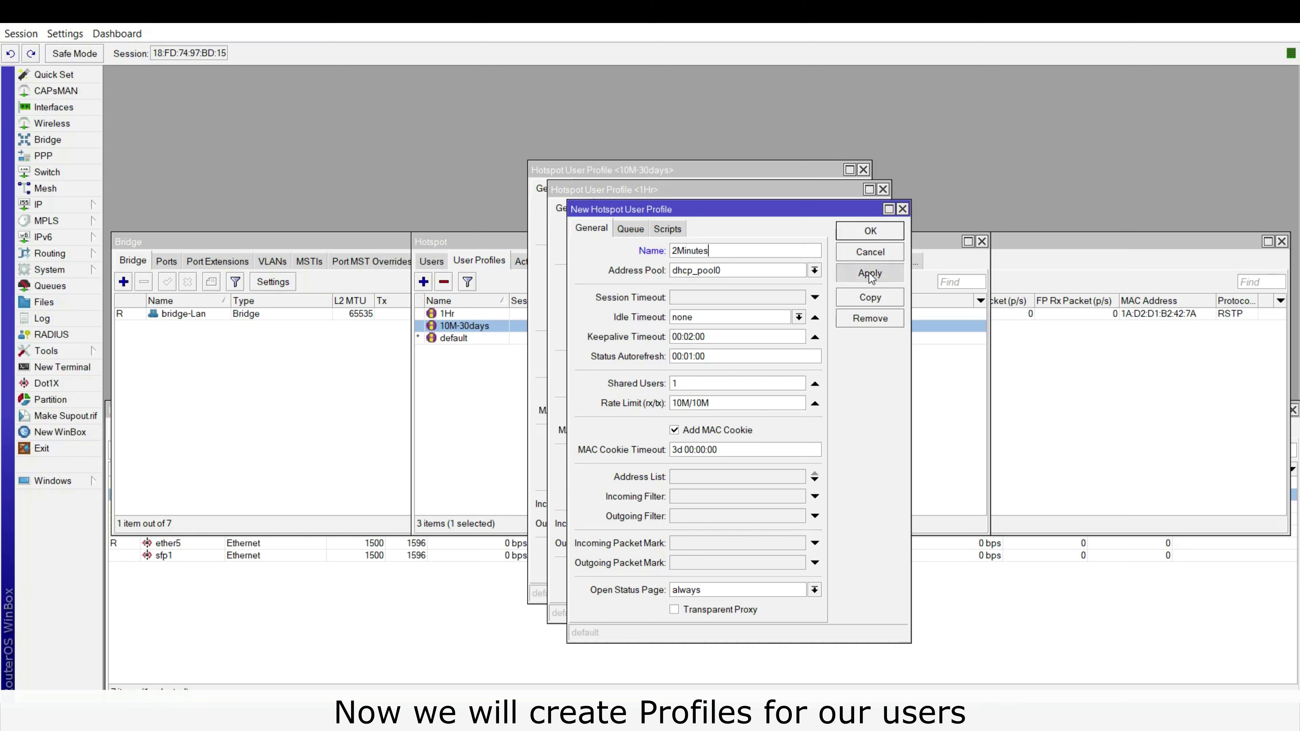
left_click(869, 273)
left_click(865, 232)
left_click(852, 220)
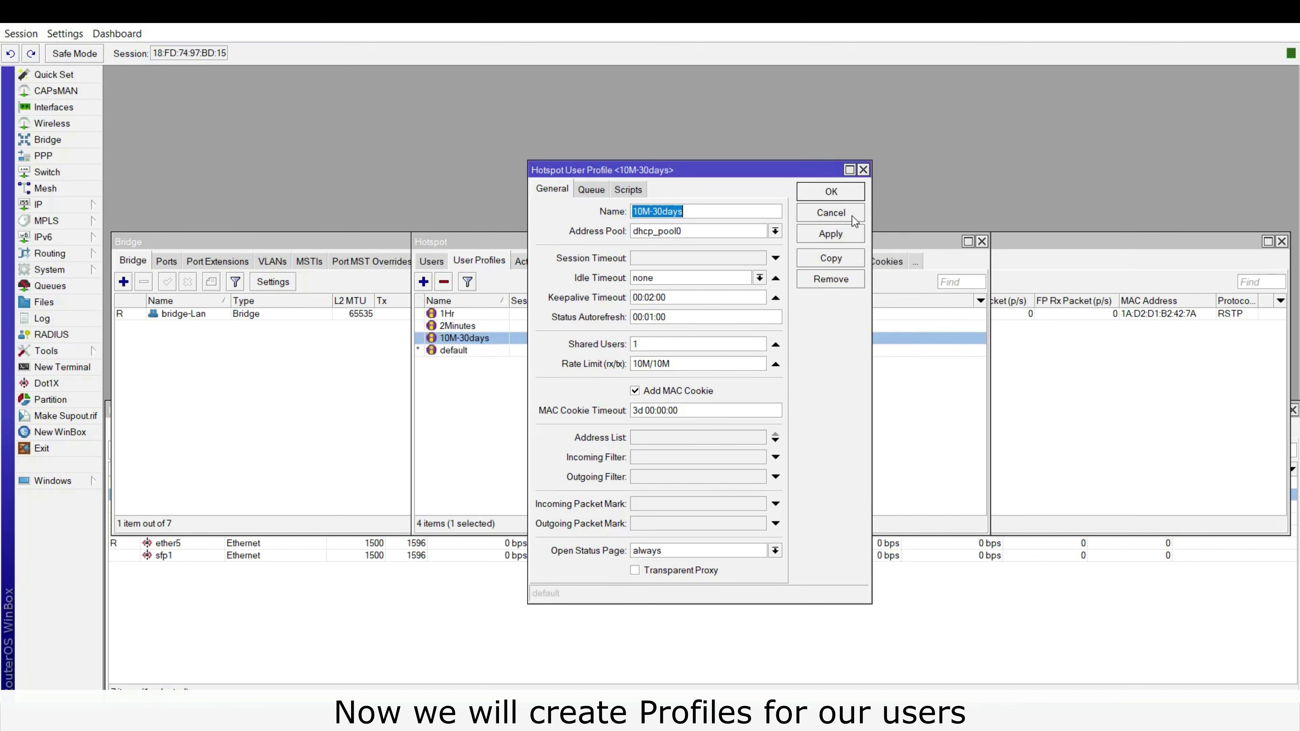
left_click(832, 193)
left_click(687, 406)
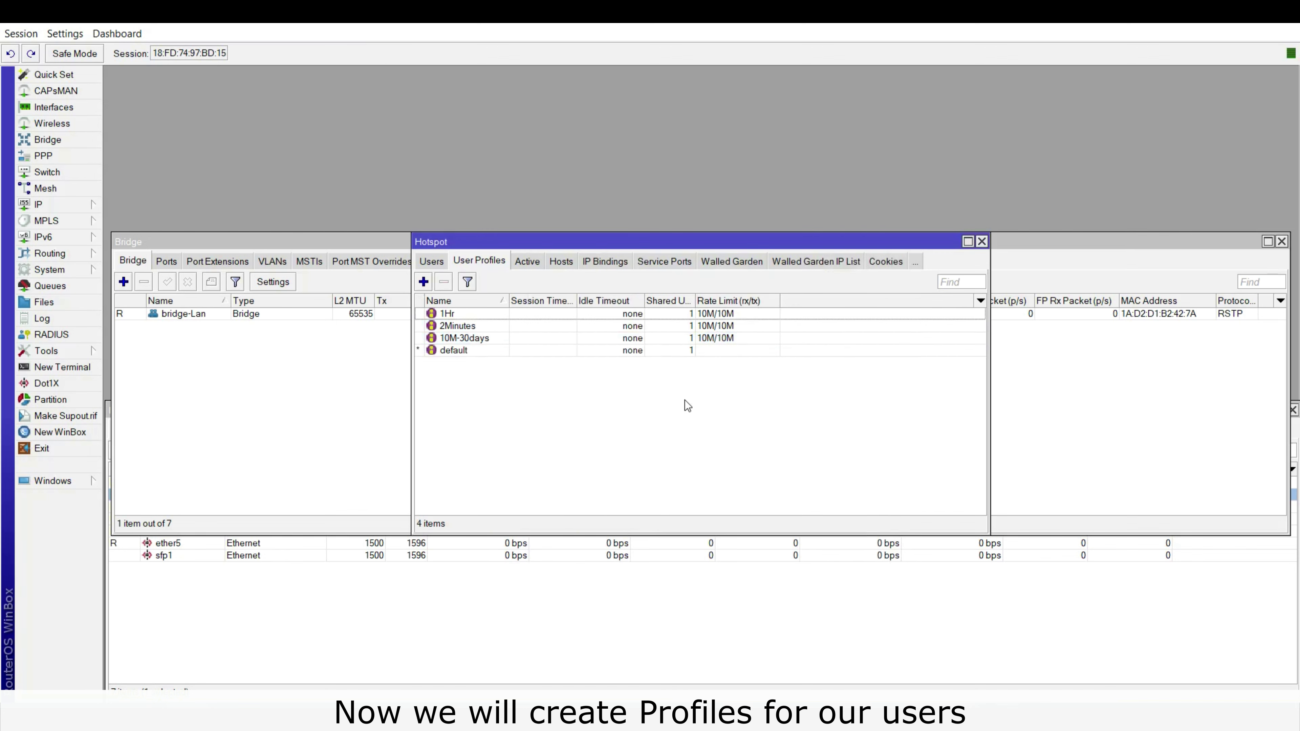
Add a third hotspot user with its login name and password on the 2Minutes profile.
left_click(433, 263)
left_click(424, 281)
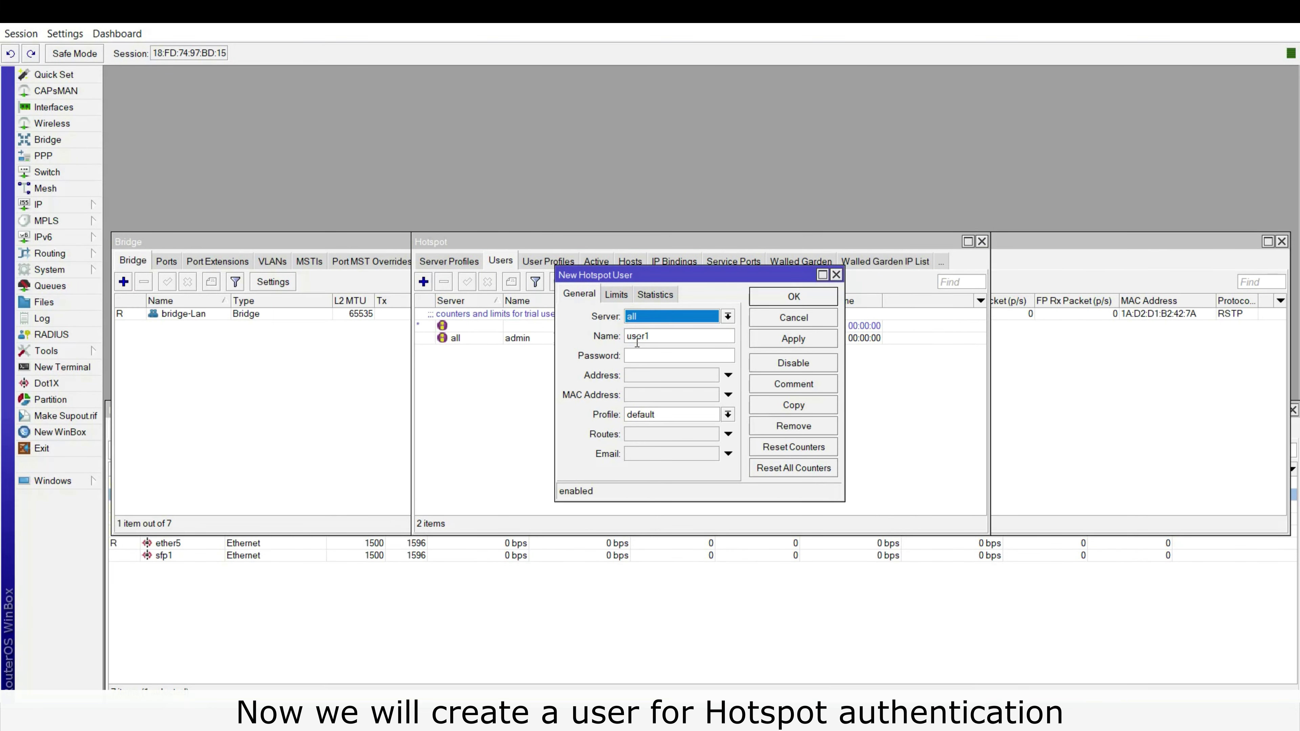
key("Tab")
type("1122")
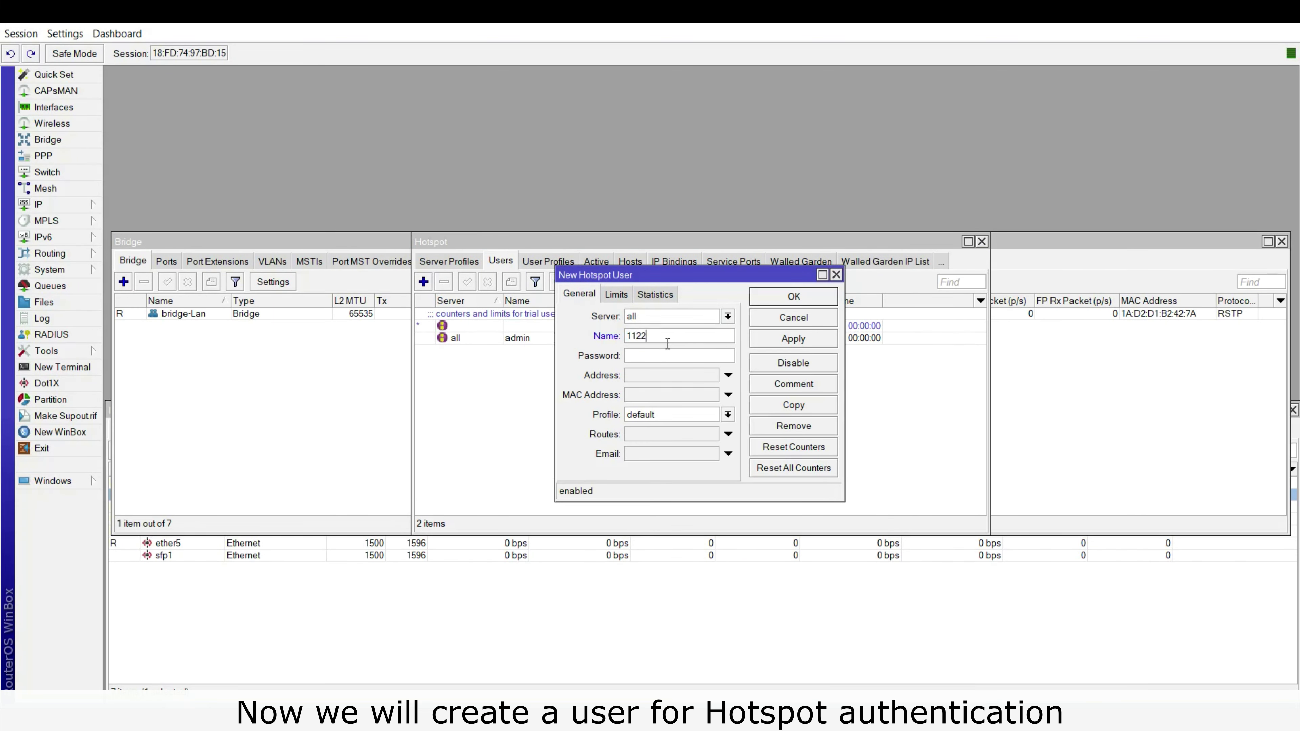
key("Tab")
type("1122")
left_click(727, 412)
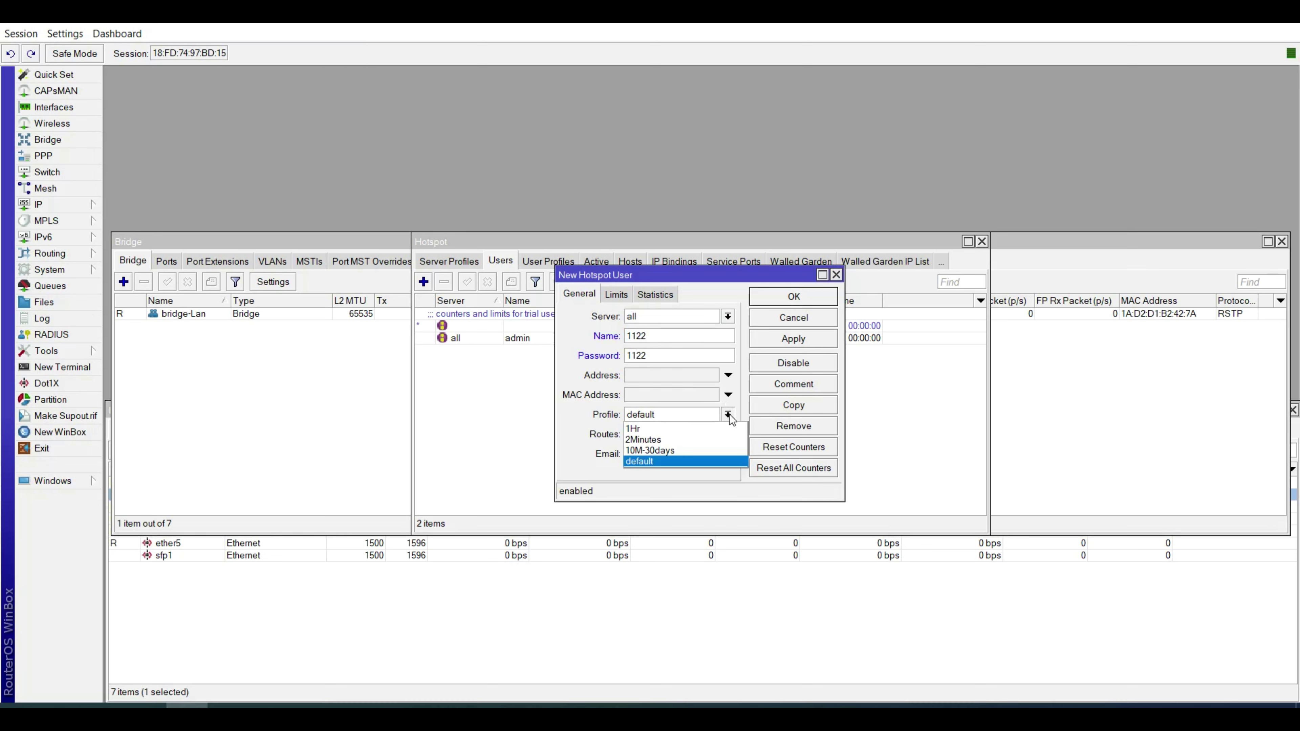
left_click(680, 442)
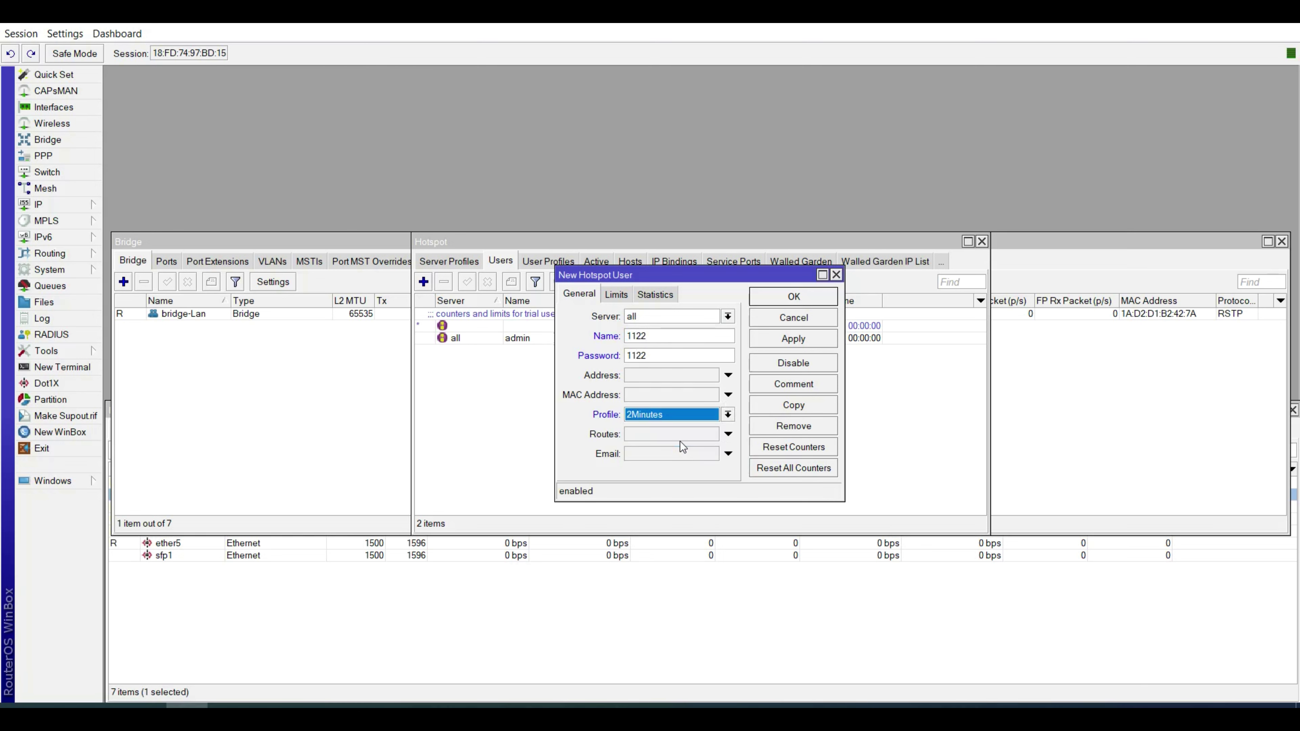
left_click(780, 342)
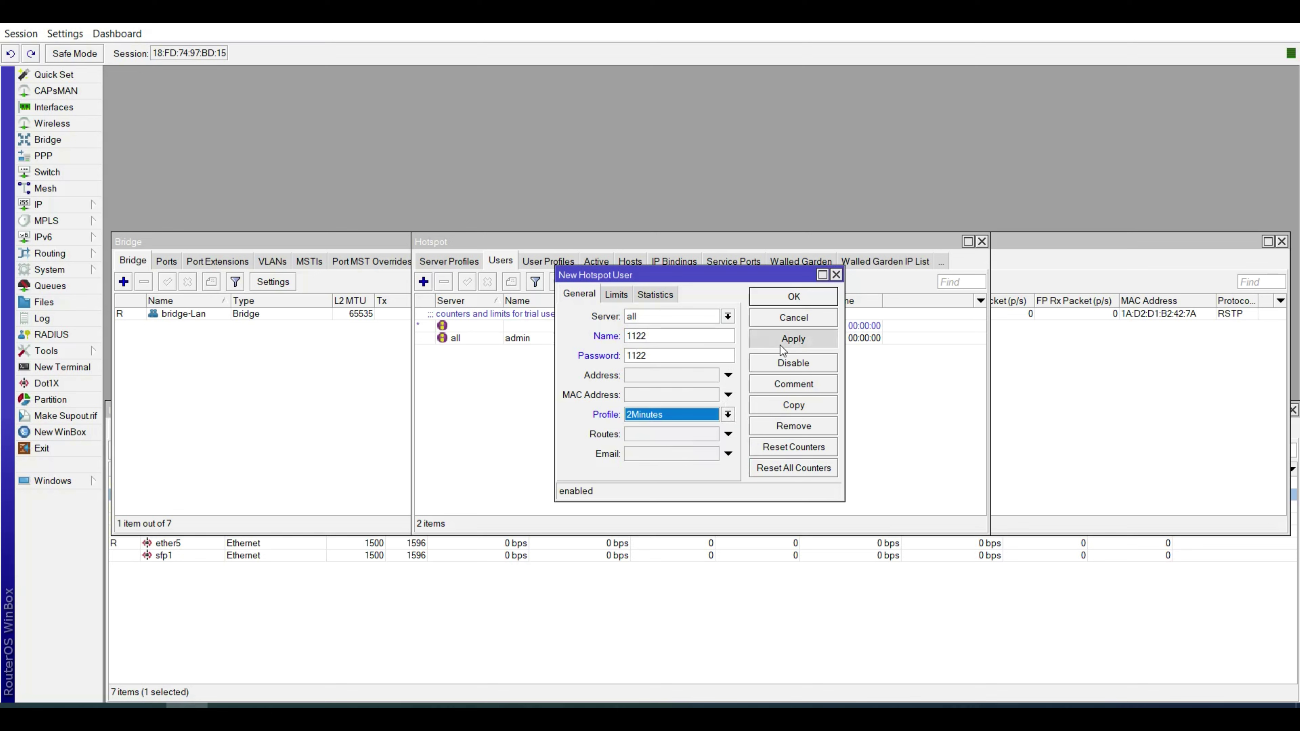
left_click(787, 298)
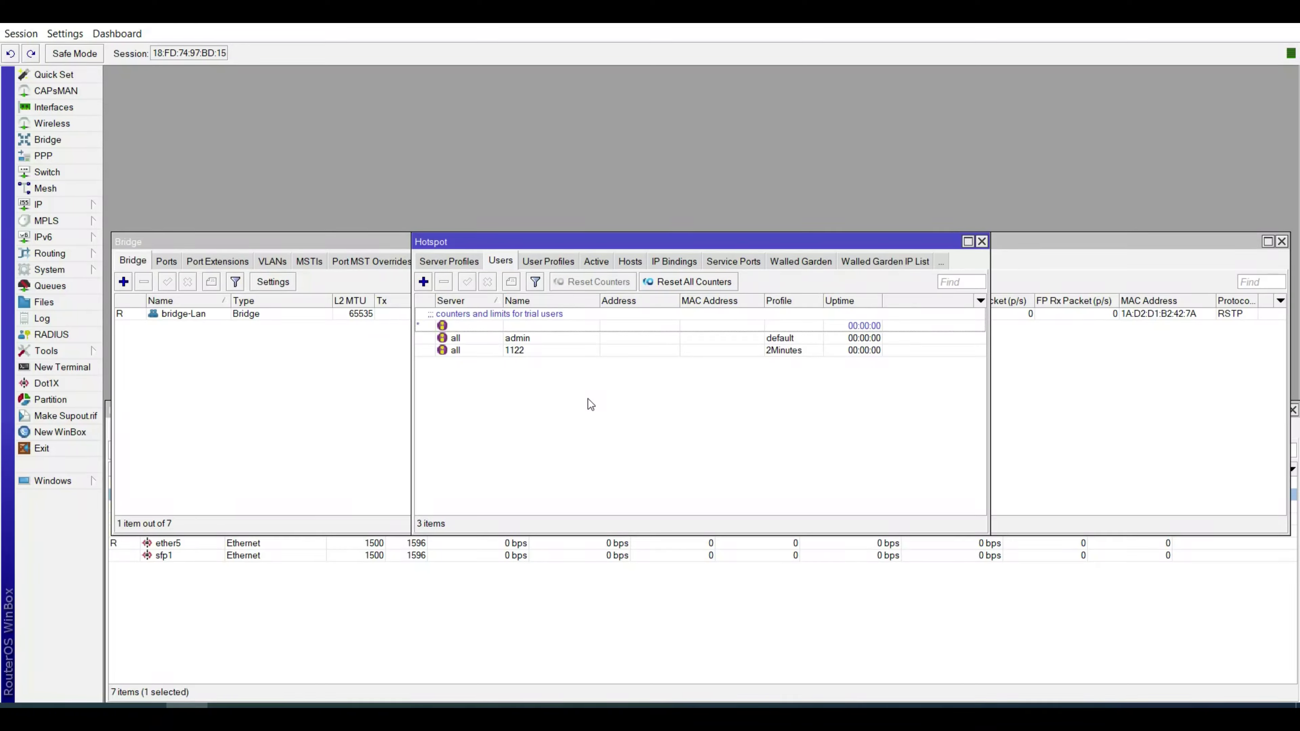
Open the 1Hr profile's login and logout scripts, then switch to the Notepad scheduler scripts.
left_click(552, 263)
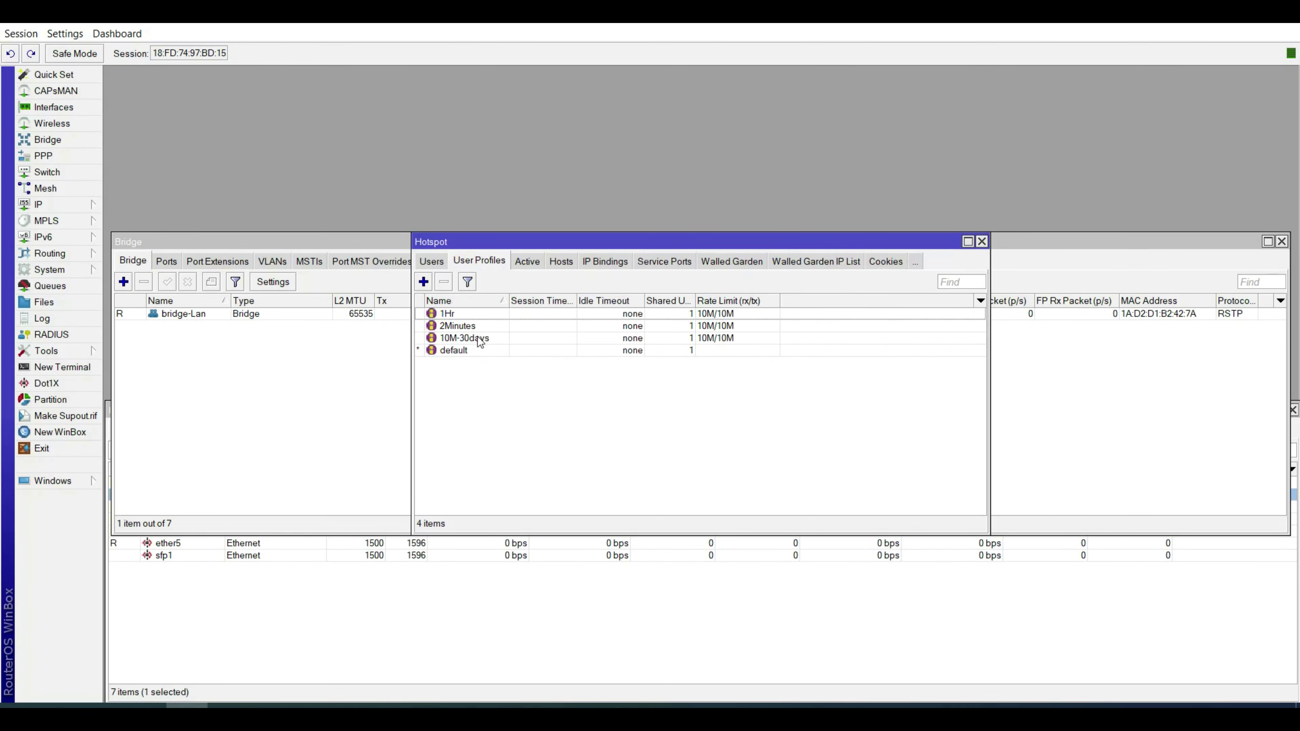
left_click(477, 316)
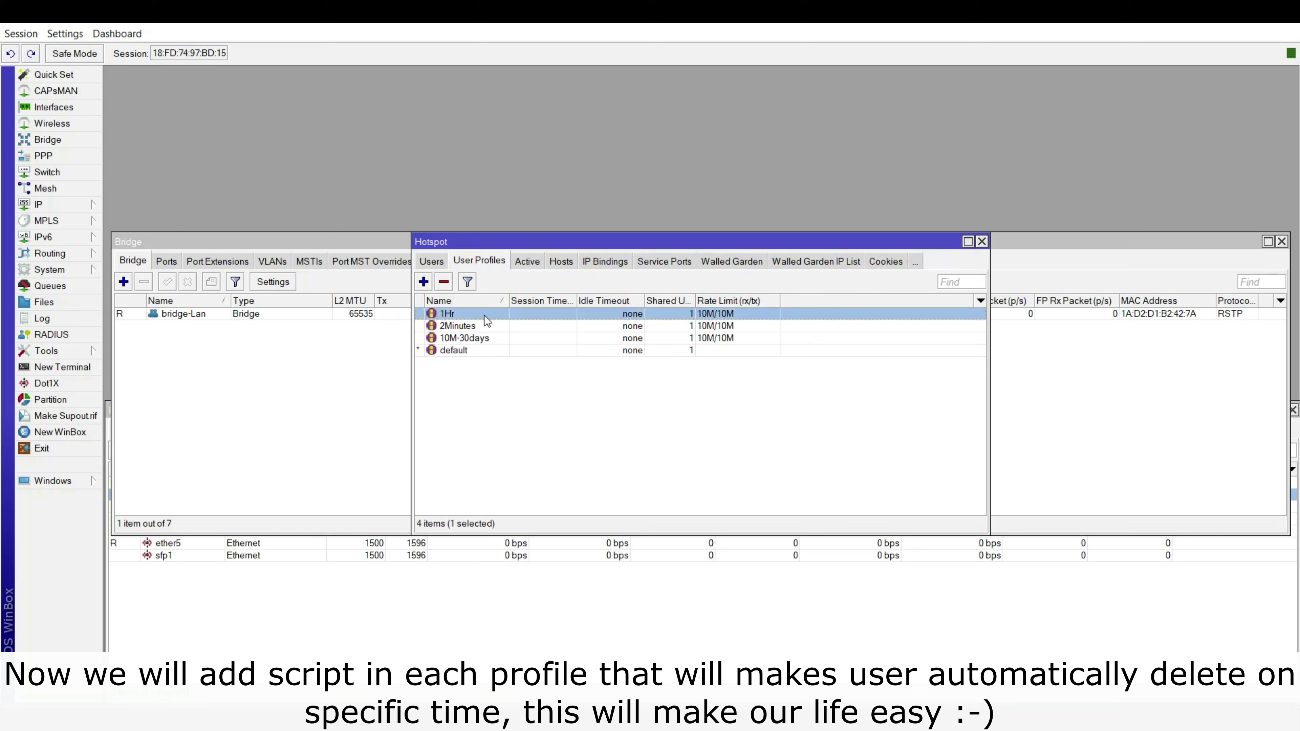
double_click(485, 315)
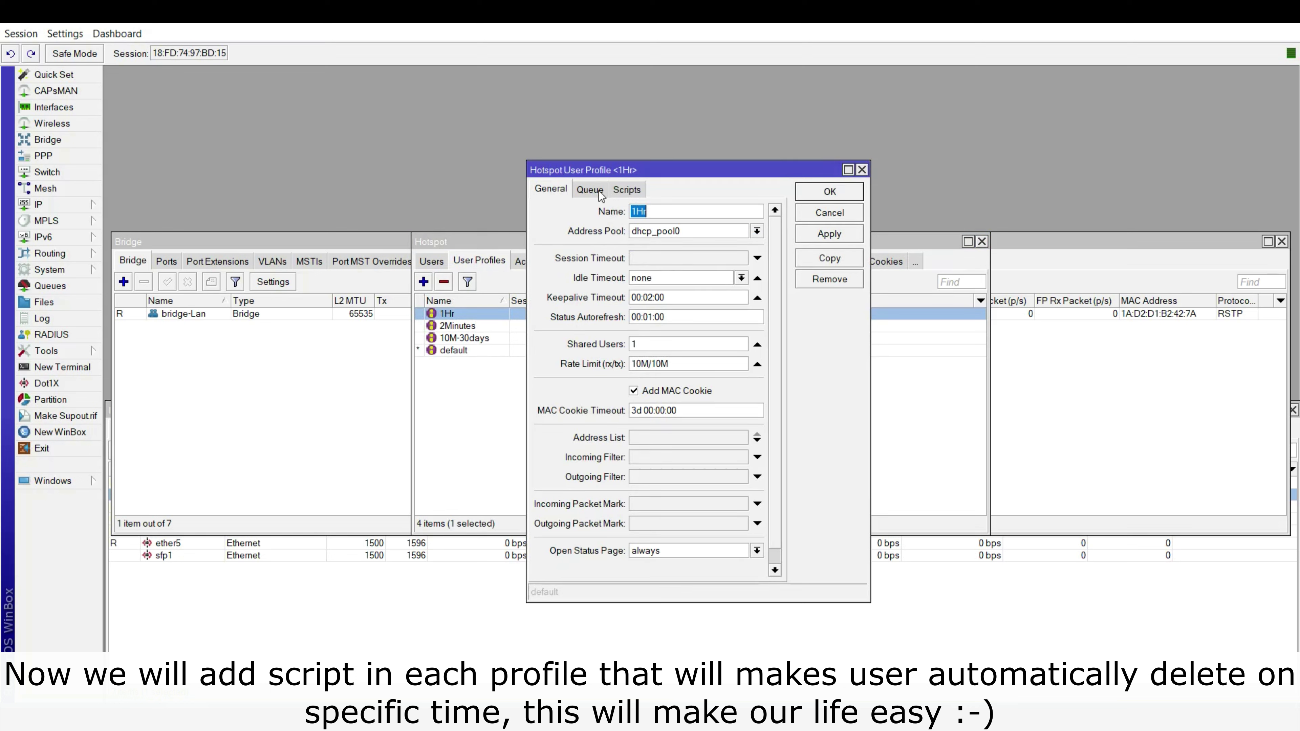
left_click(626, 190)
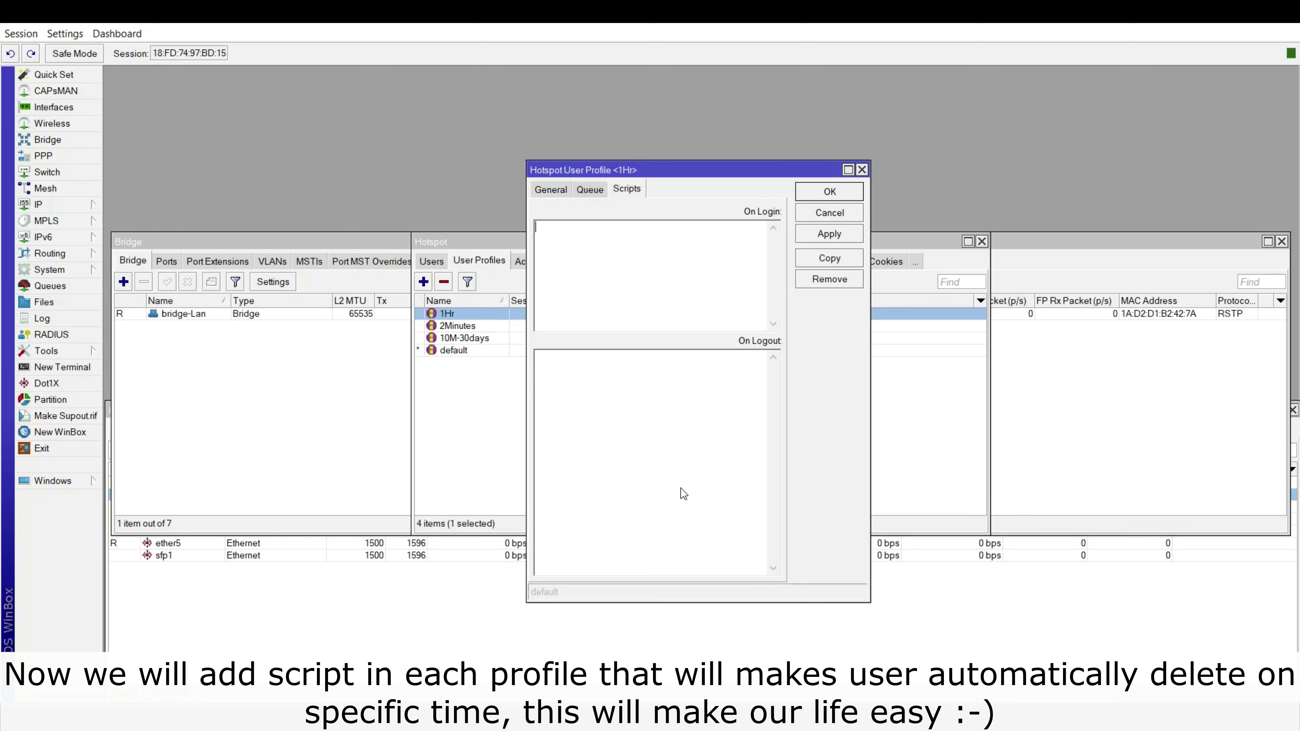
key("alt+Tab")
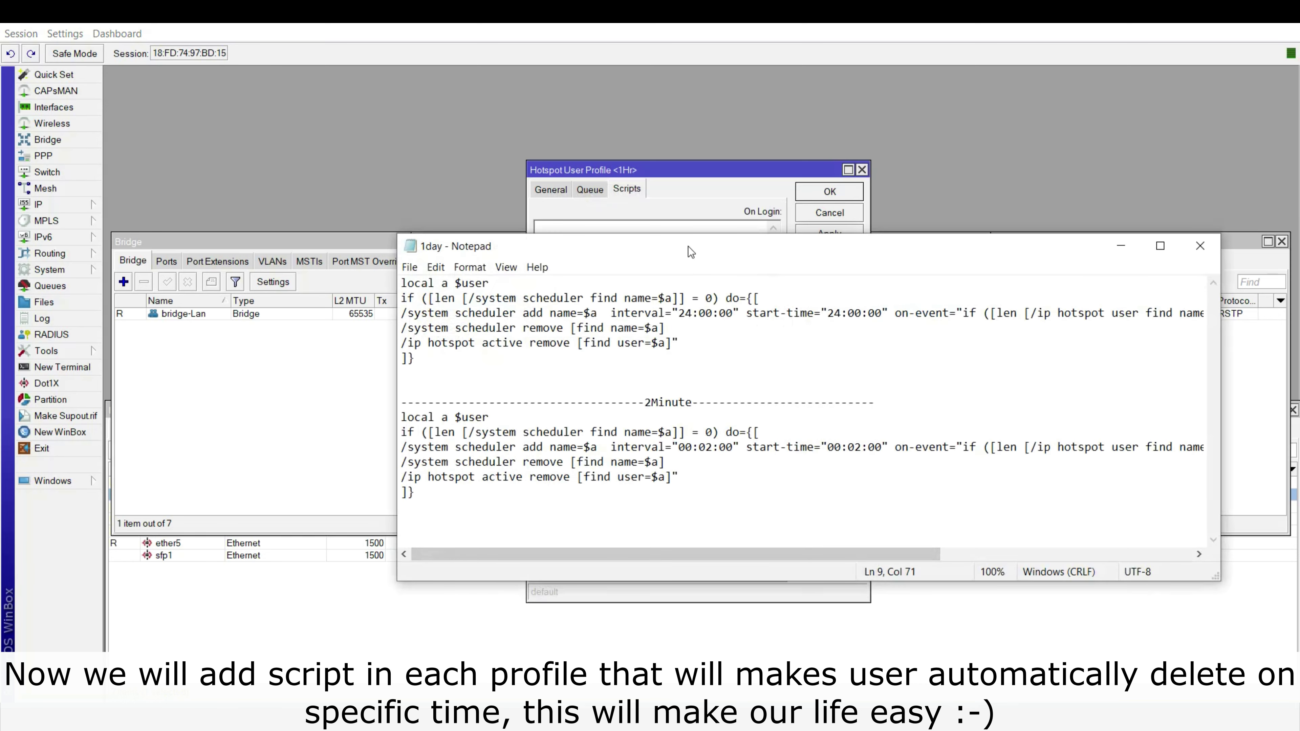
Review the 1day script's 24:00:00 interval and remove commands, then select the whole block.
left_click_drag(687, 245, 649, 340)
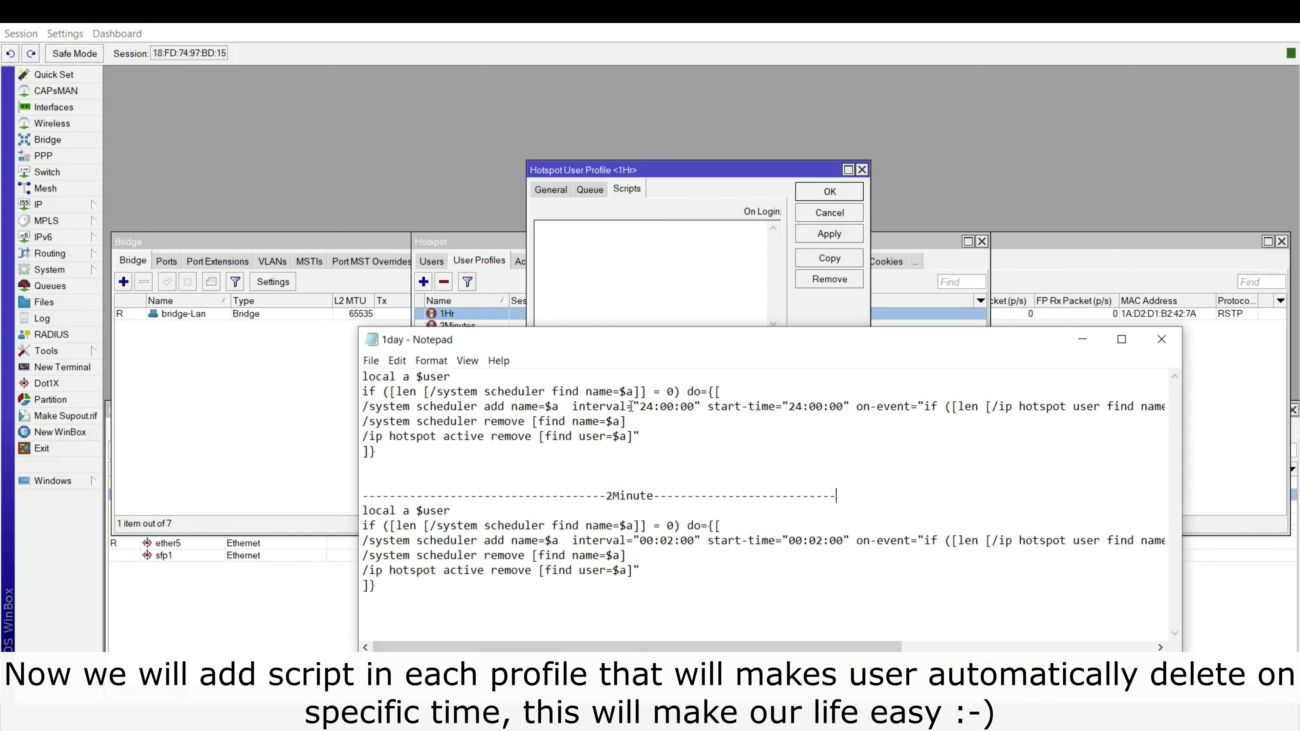
left_click_drag(571, 408, 853, 409)
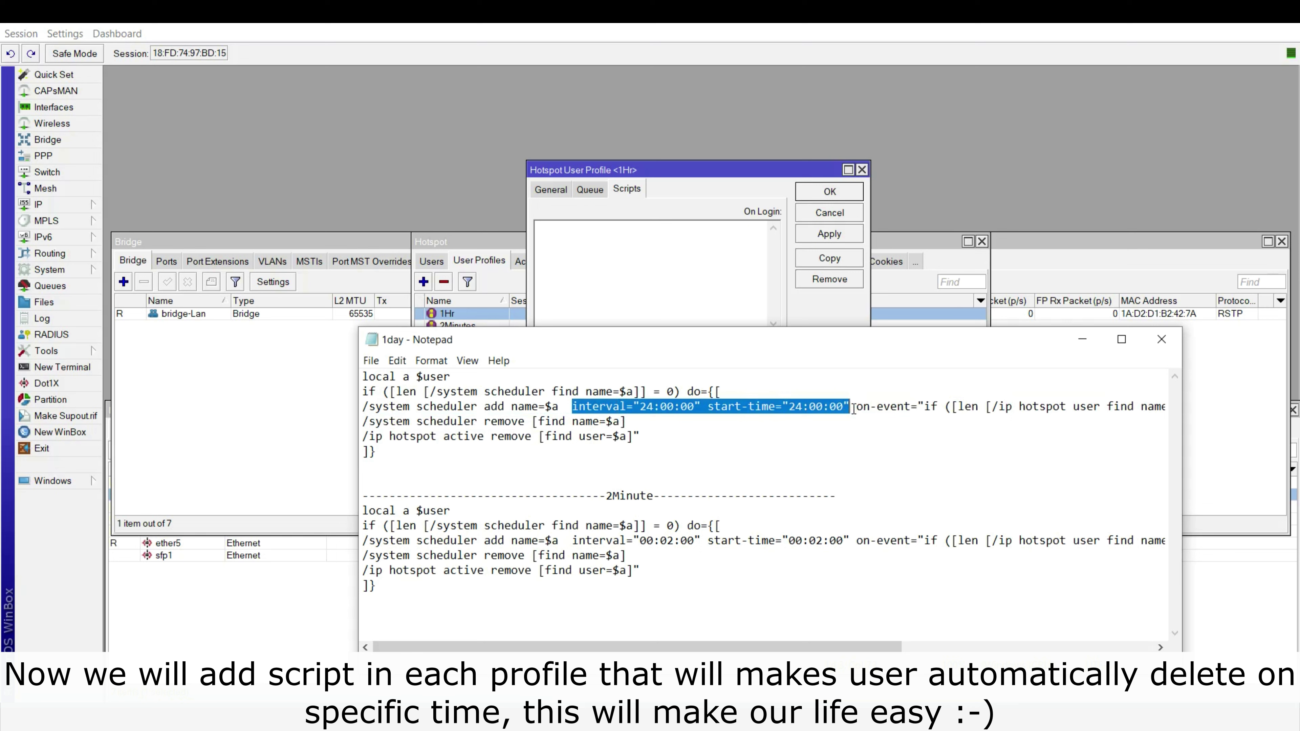
left_click(661, 408)
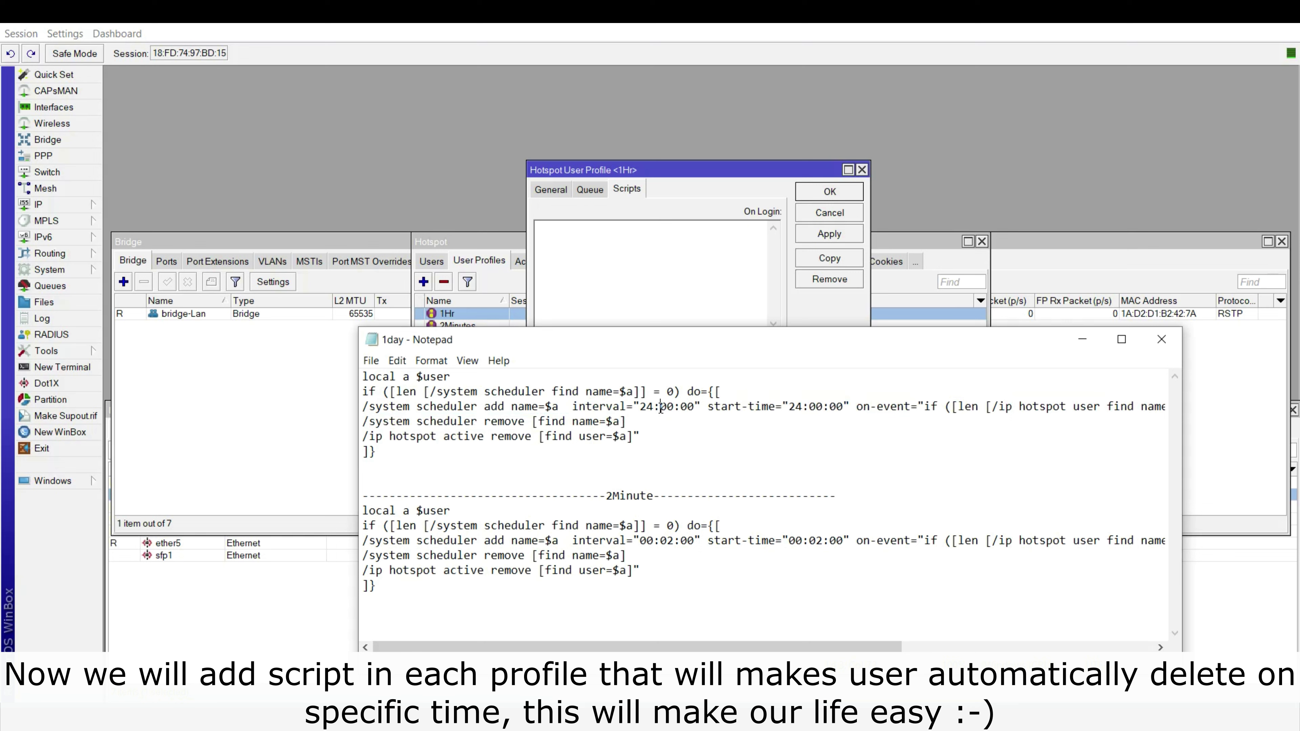
left_click_drag(655, 407, 640, 407)
left_click_drag(403, 420, 530, 420)
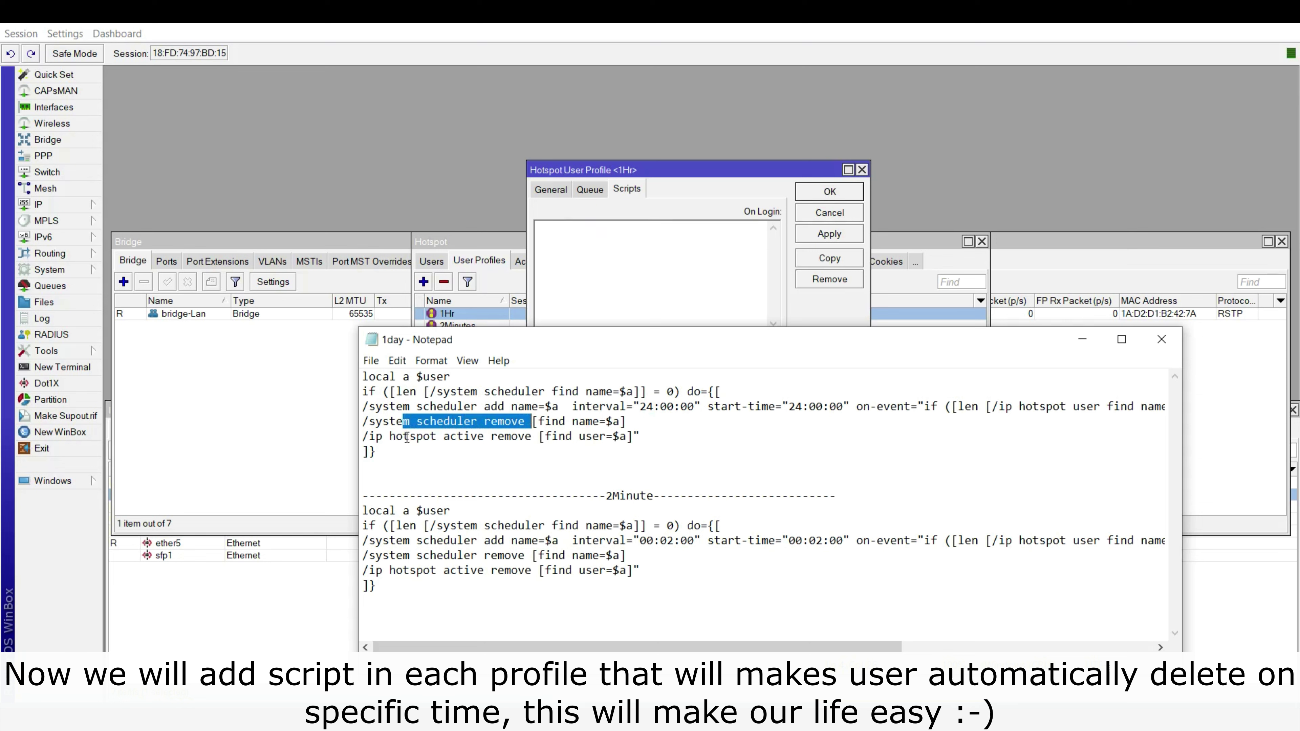
left_click_drag(403, 436, 532, 440)
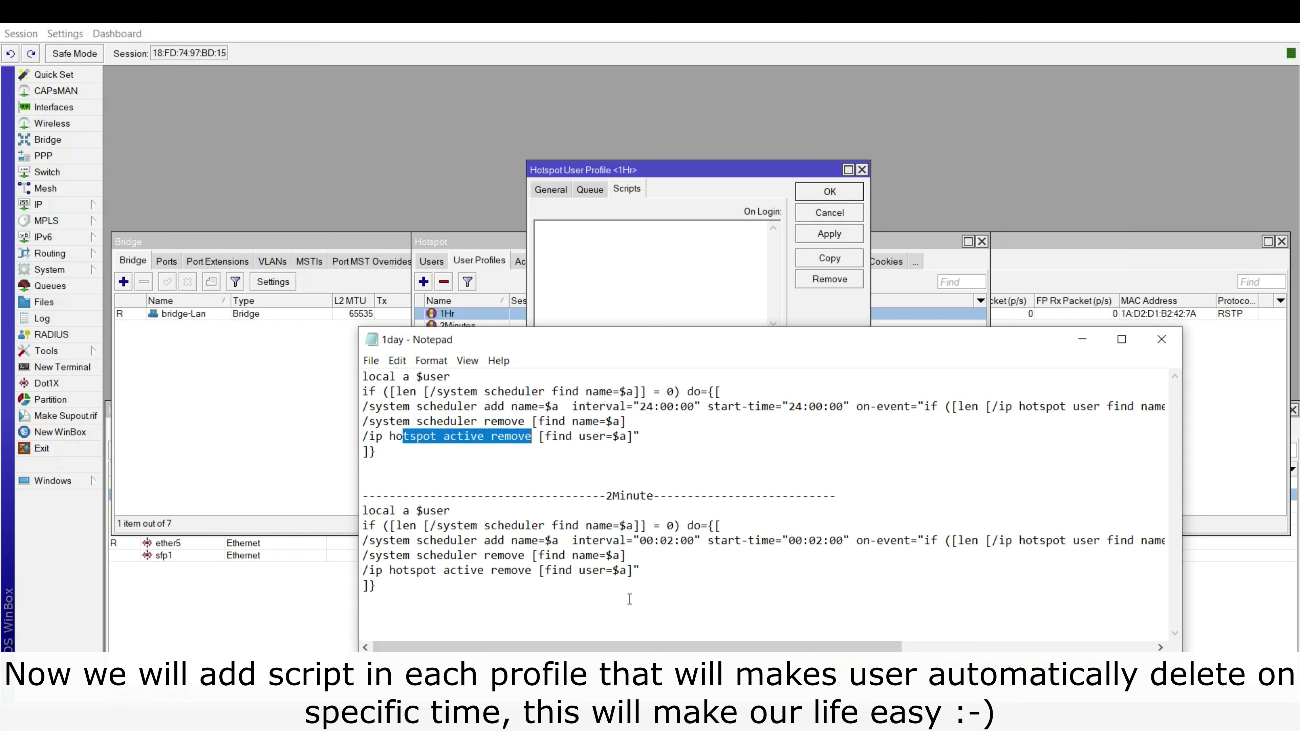
left_click_drag(646, 648, 898, 650)
left_click_drag(969, 411, 1051, 413)
left_click_drag(876, 646, 624, 646)
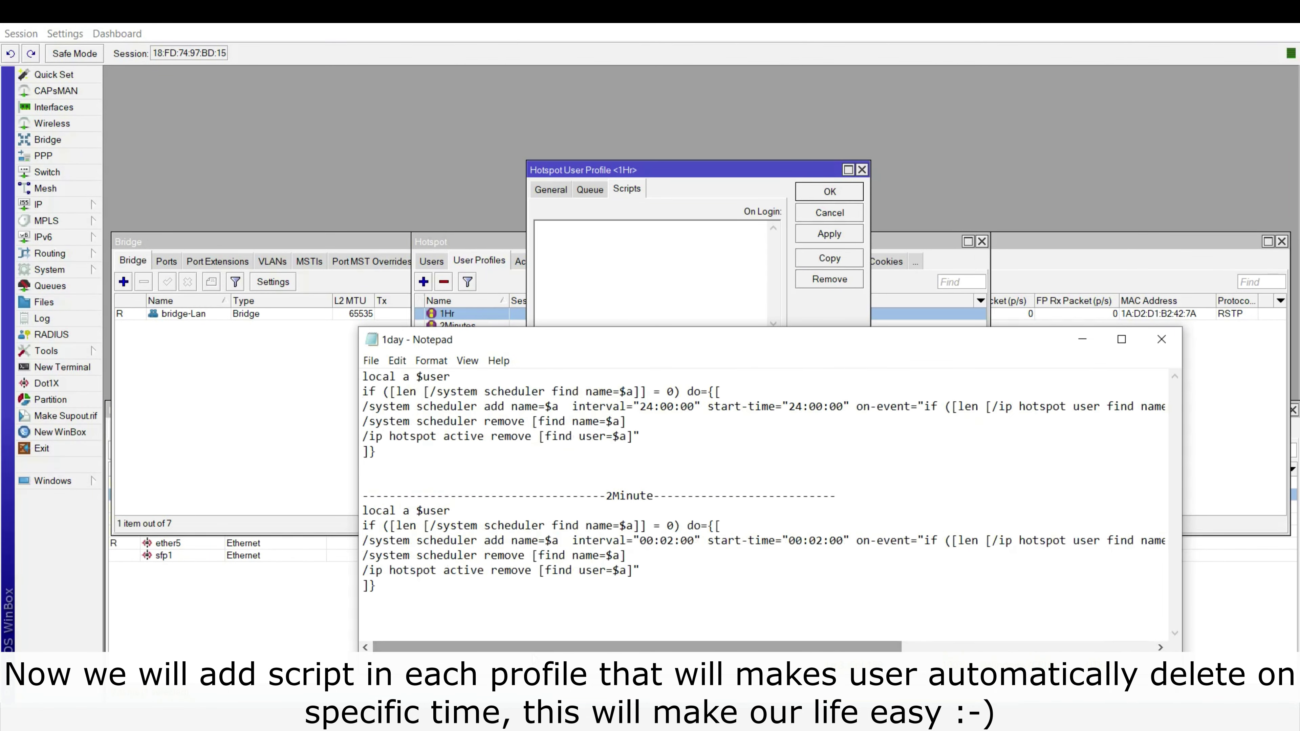
left_click_drag(377, 452, 332, 363)
key("ctrl+c")
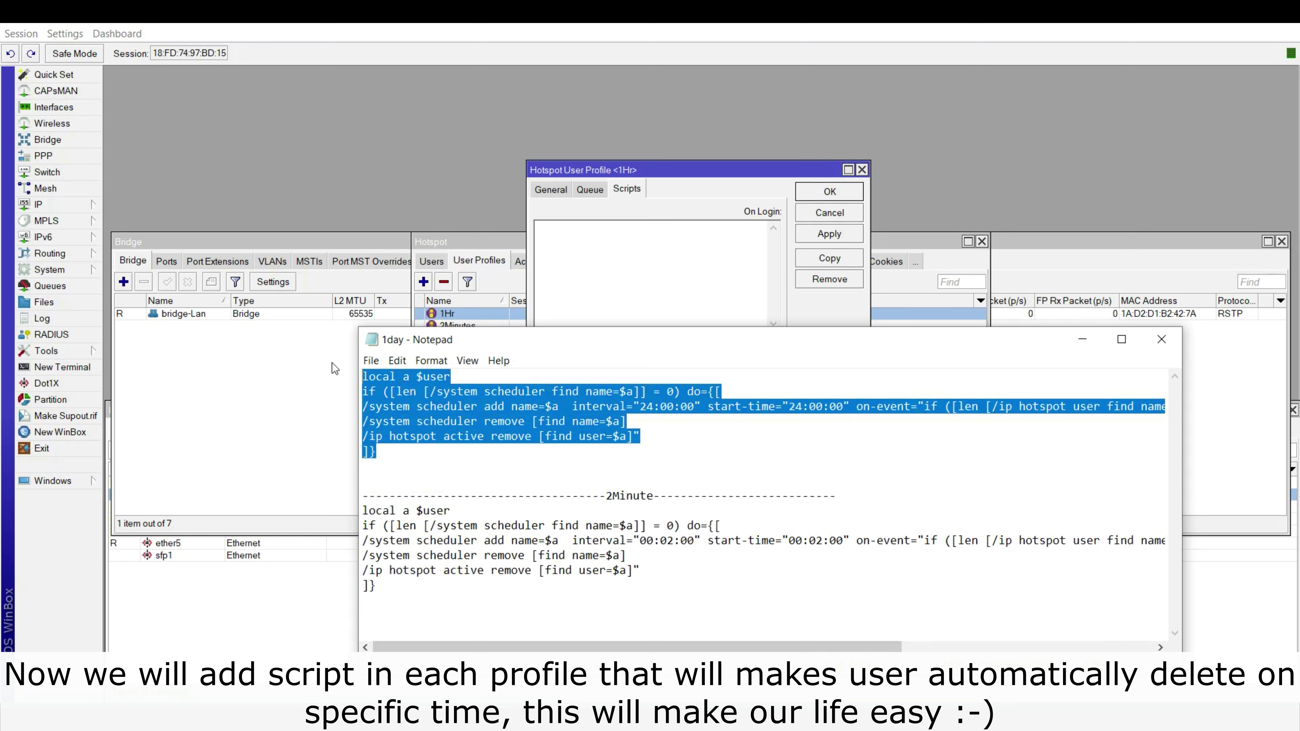
Paste the 24-hour script as the 1Hr profile's On Login script and save it.
left_click(634, 238)
key("ctrl+v")
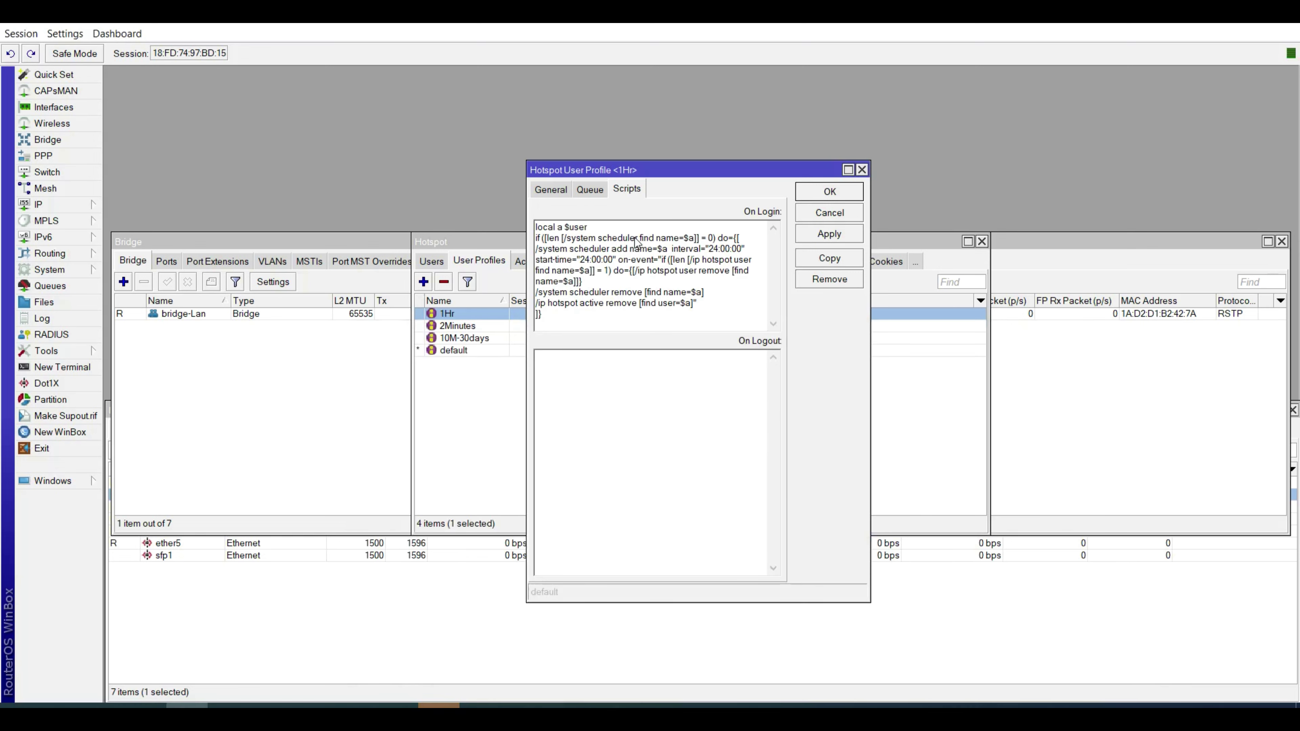
left_click(830, 234)
left_click(829, 192)
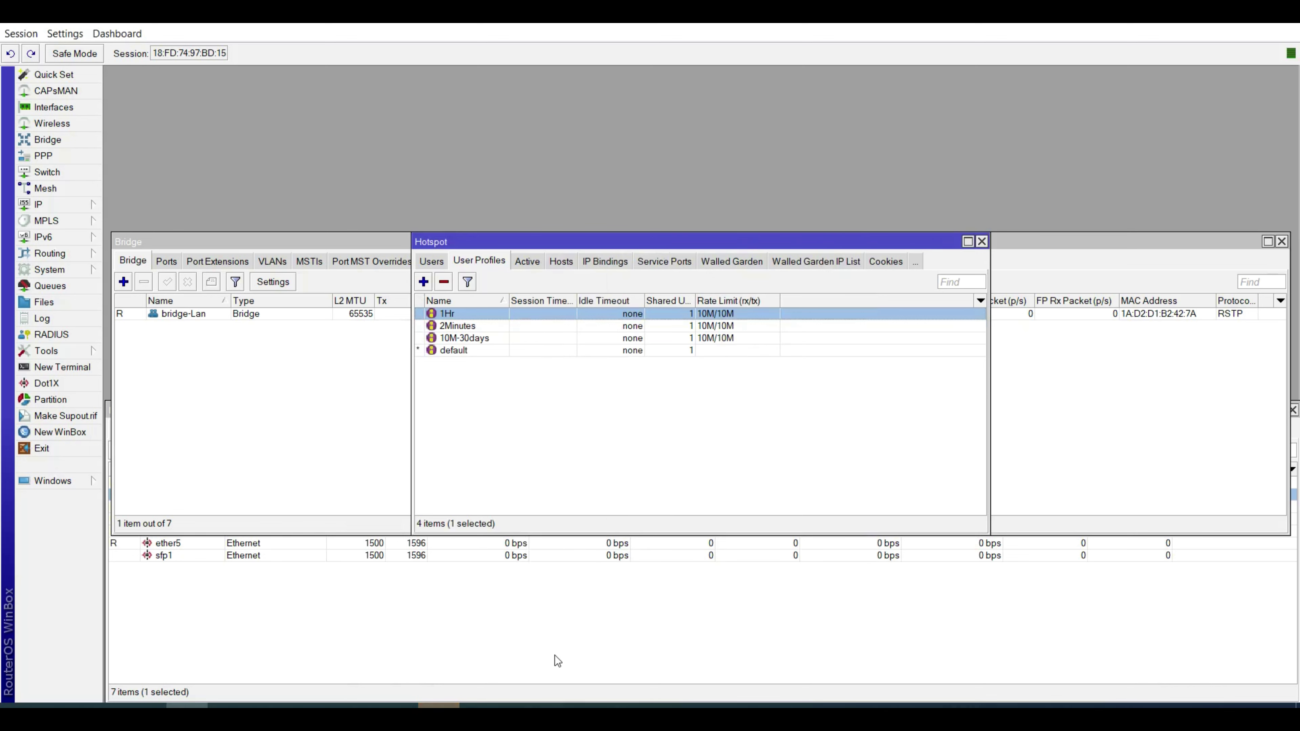
Copy the 2Minute script block and save it as the 2Minutes profile's On Login script.
left_click(564, 706)
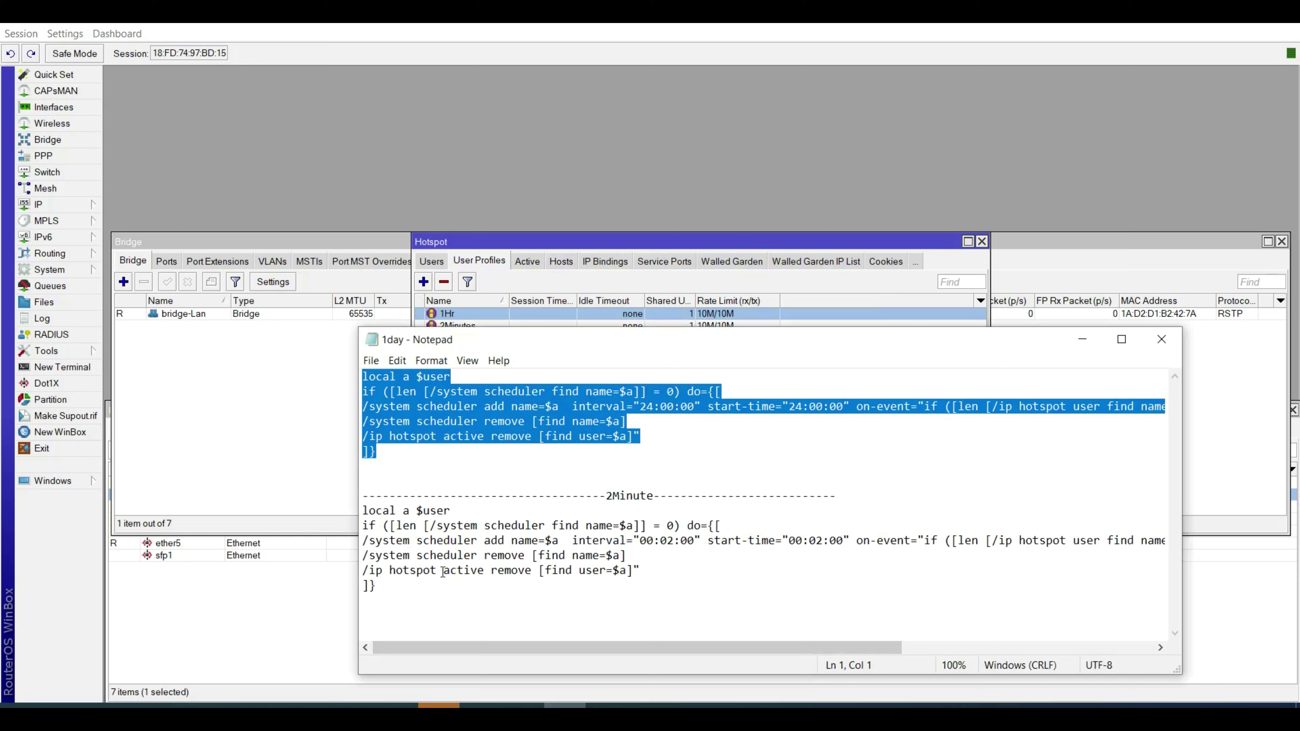
left_click_drag(429, 595, 348, 520)
key("ctrl+c")
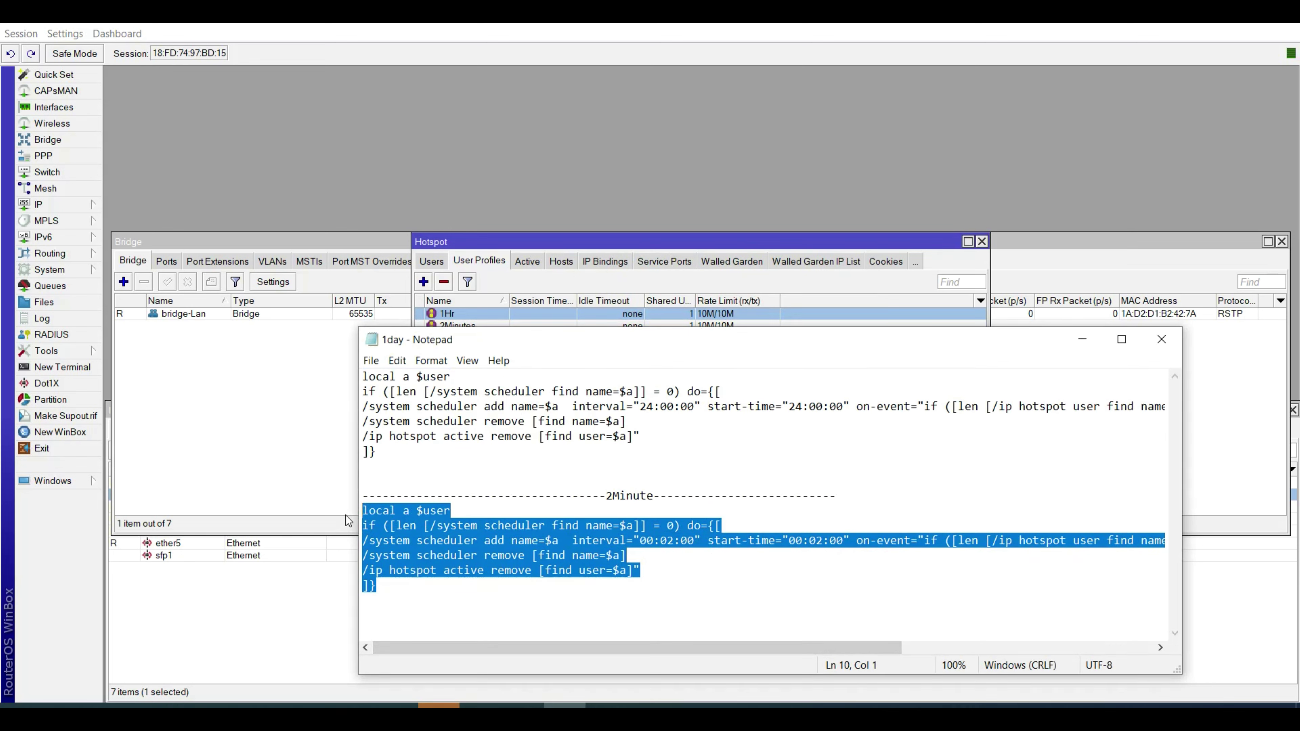
left_click(699, 248)
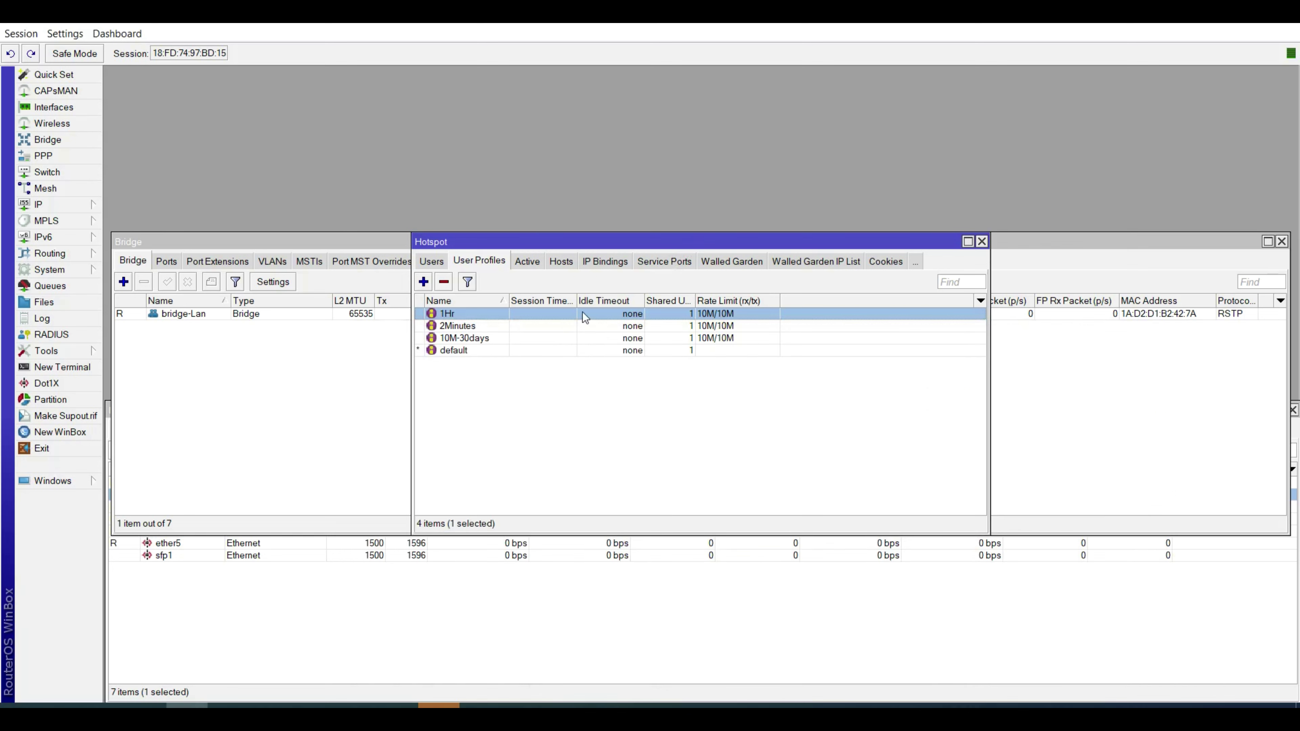
double_click(490, 326)
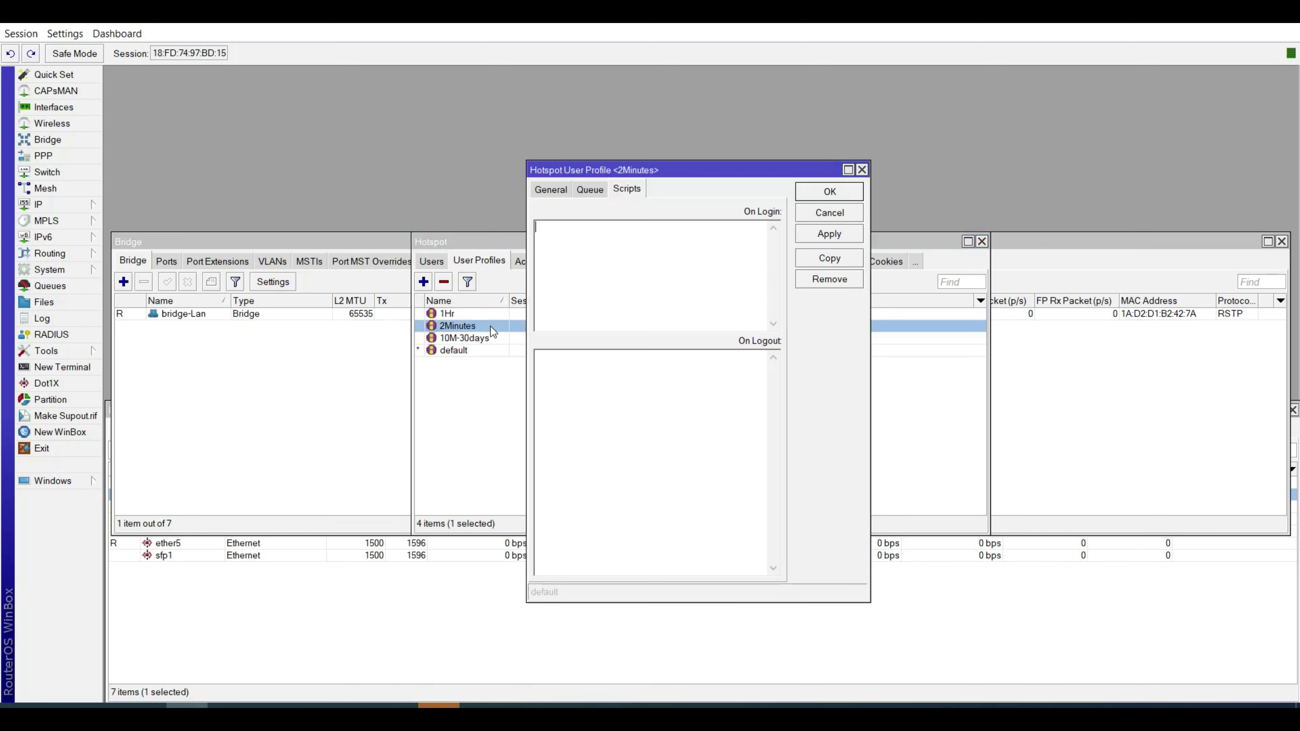
left_click(645, 274)
key("ctrl+v")
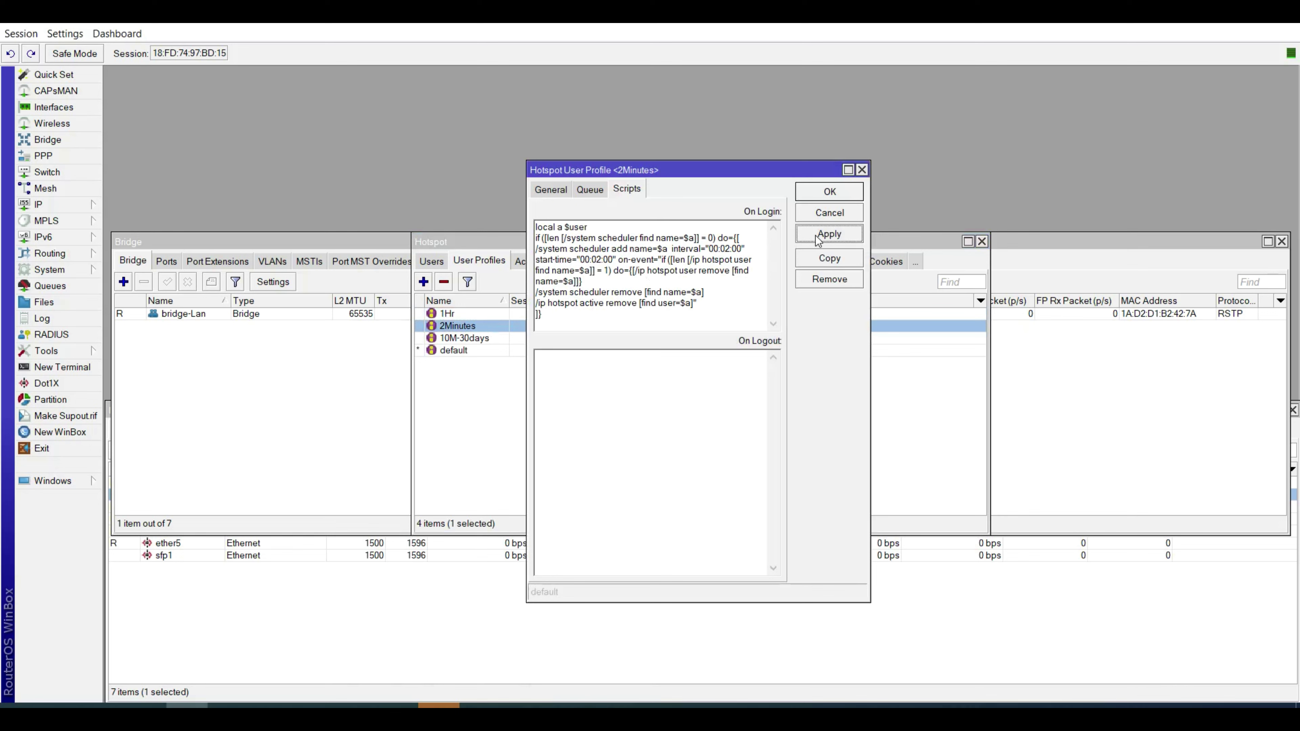
left_click(826, 192)
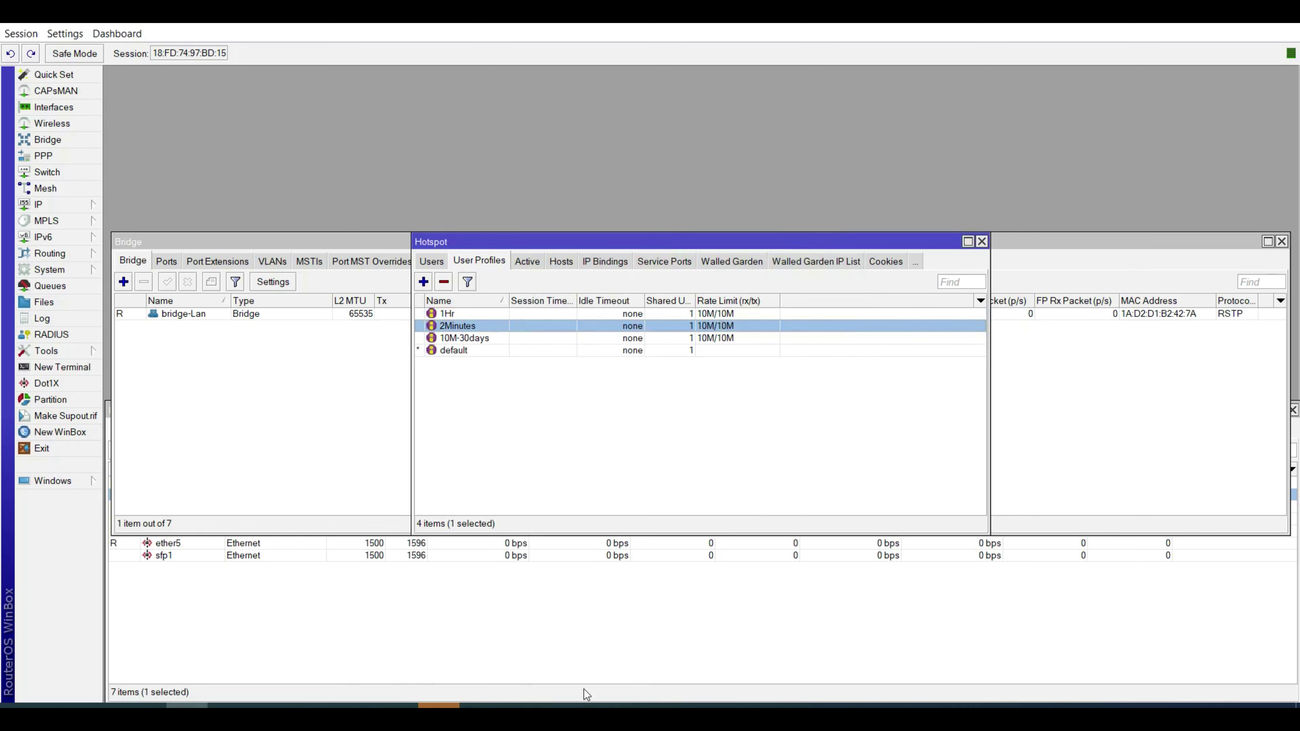
left_click(566, 707)
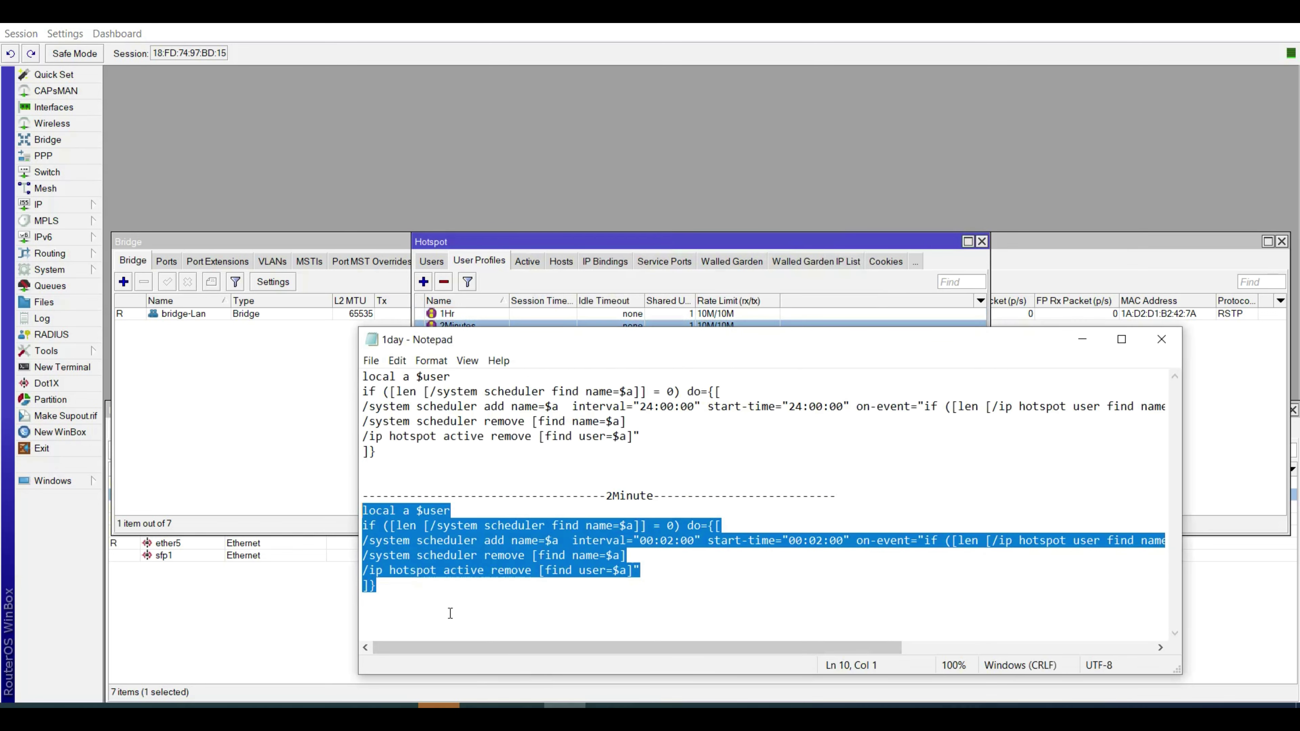
Duplicate the 2Minute script block below a dashed separator line in Notepad.
key("ctrl+v")
left_click_drag(387, 597, 348, 520)
left_click(421, 585)
type("-")
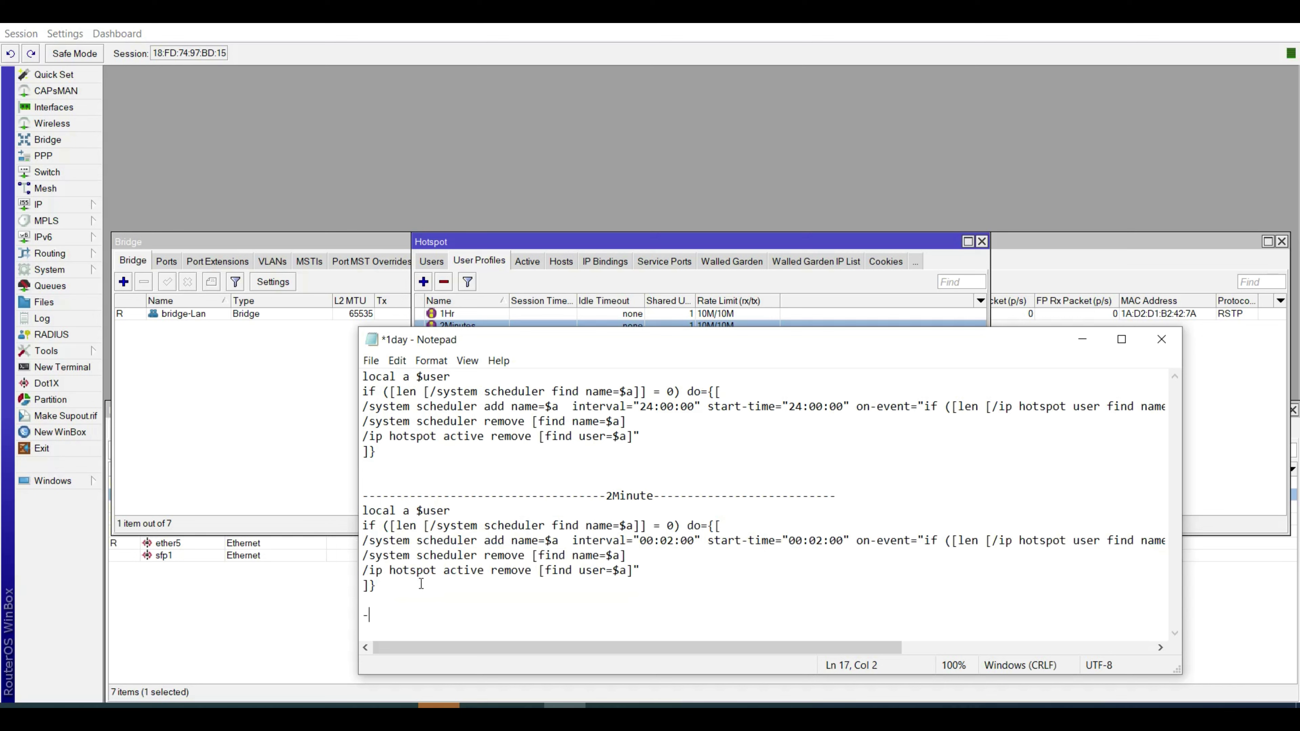
type("---------------------------------")
key("Return")
key("ctrl+v")
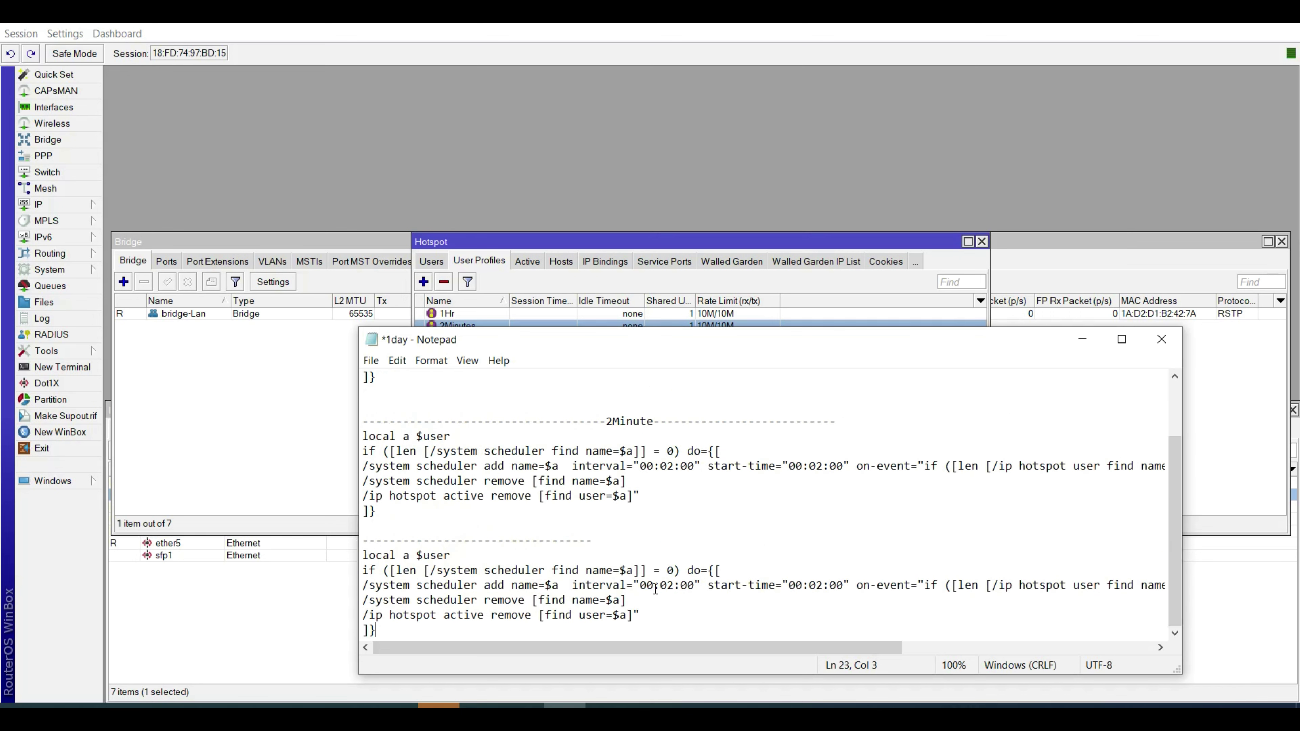
Change the copy's interval to 30d 00:00:00 and its start-time to 03:02:00.
left_click(673, 589)
key("BackSpace")
type("0")
double_click(684, 588)
double_click(665, 587)
left_click_drag(655, 587, 638, 588)
left_click(641, 587)
type("30d")
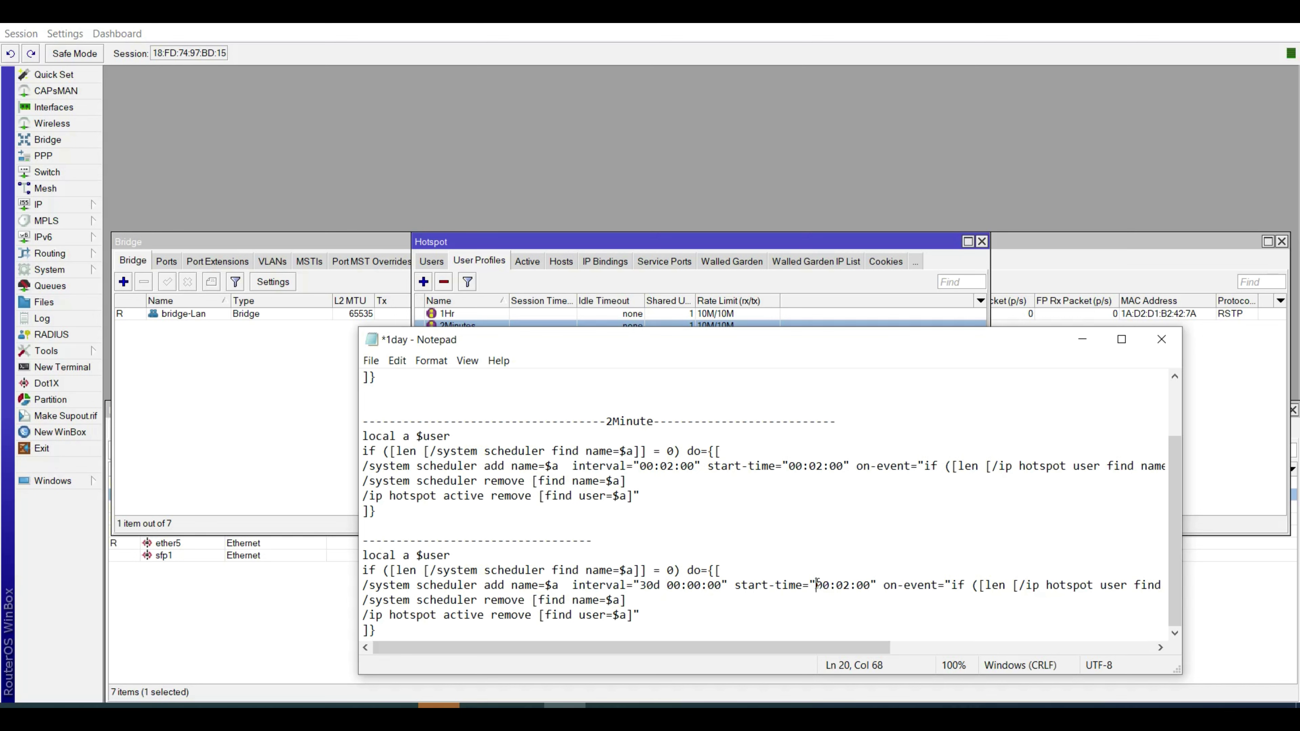
type("30")
key("BackSpace")
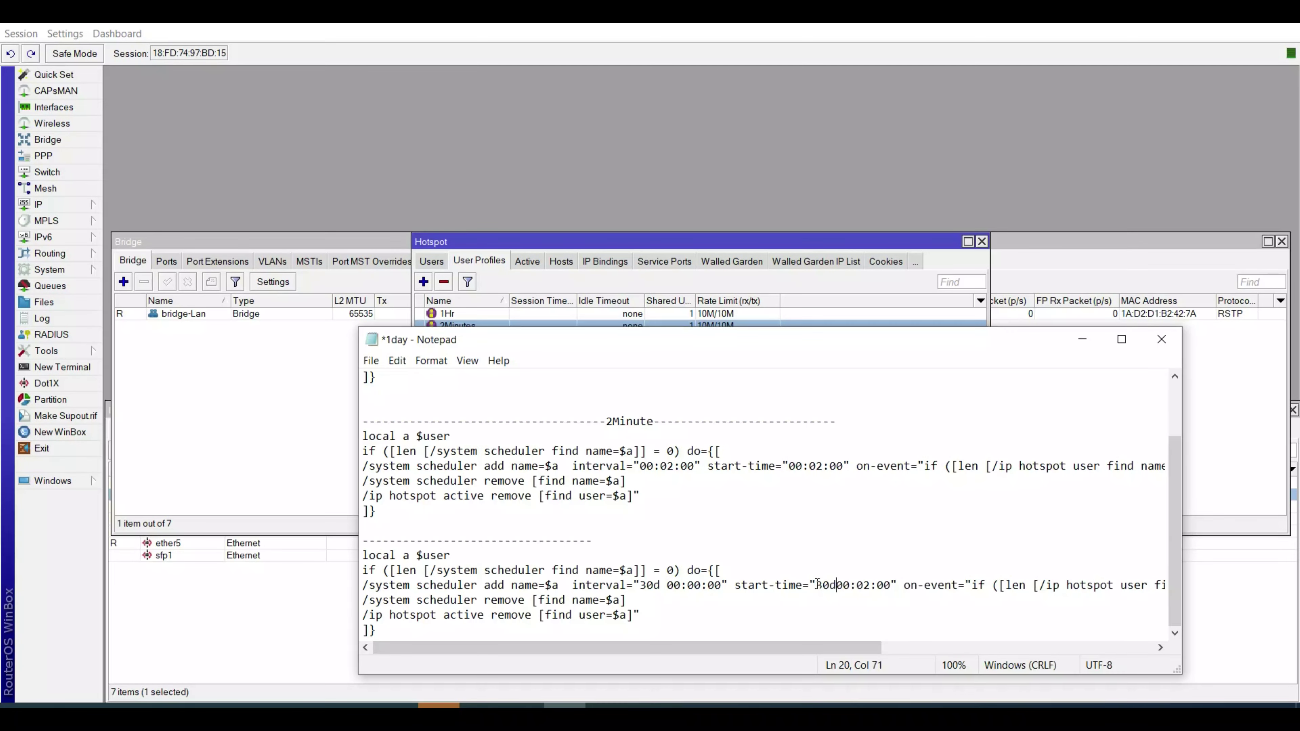
key("BackSpace")
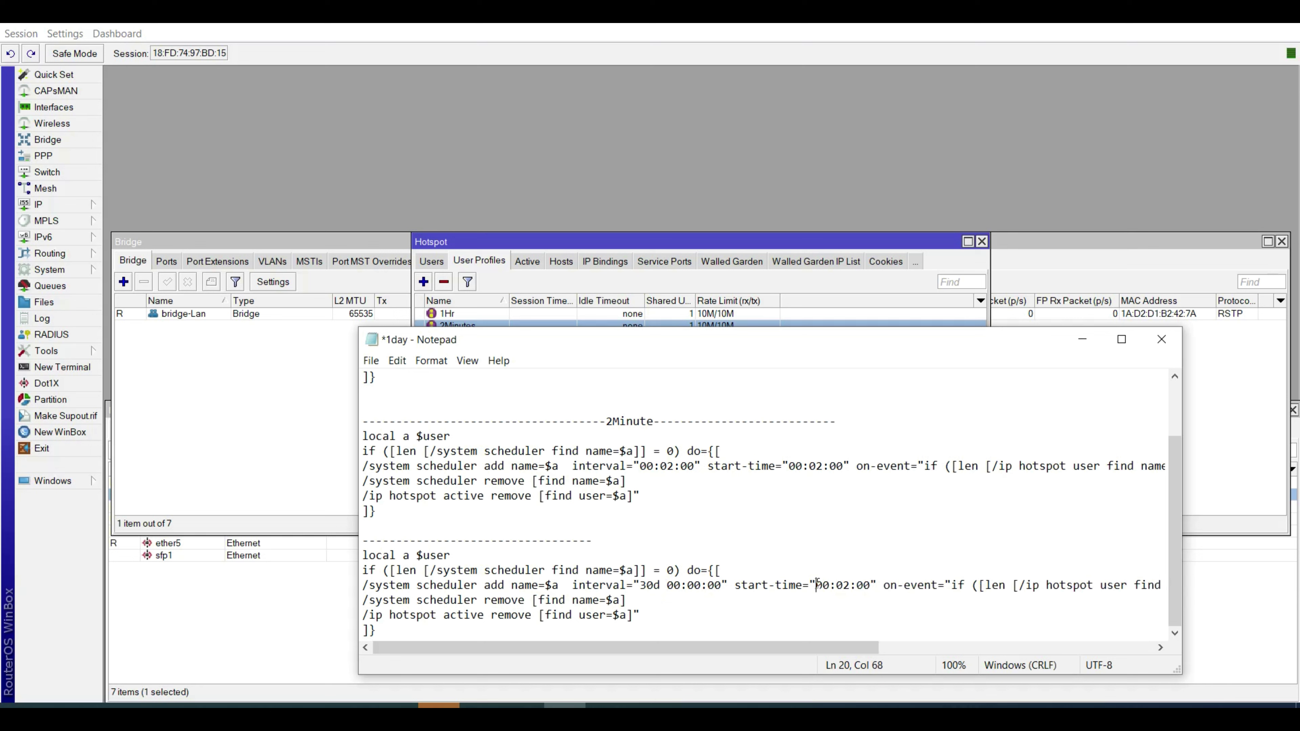
key("BackSpace")
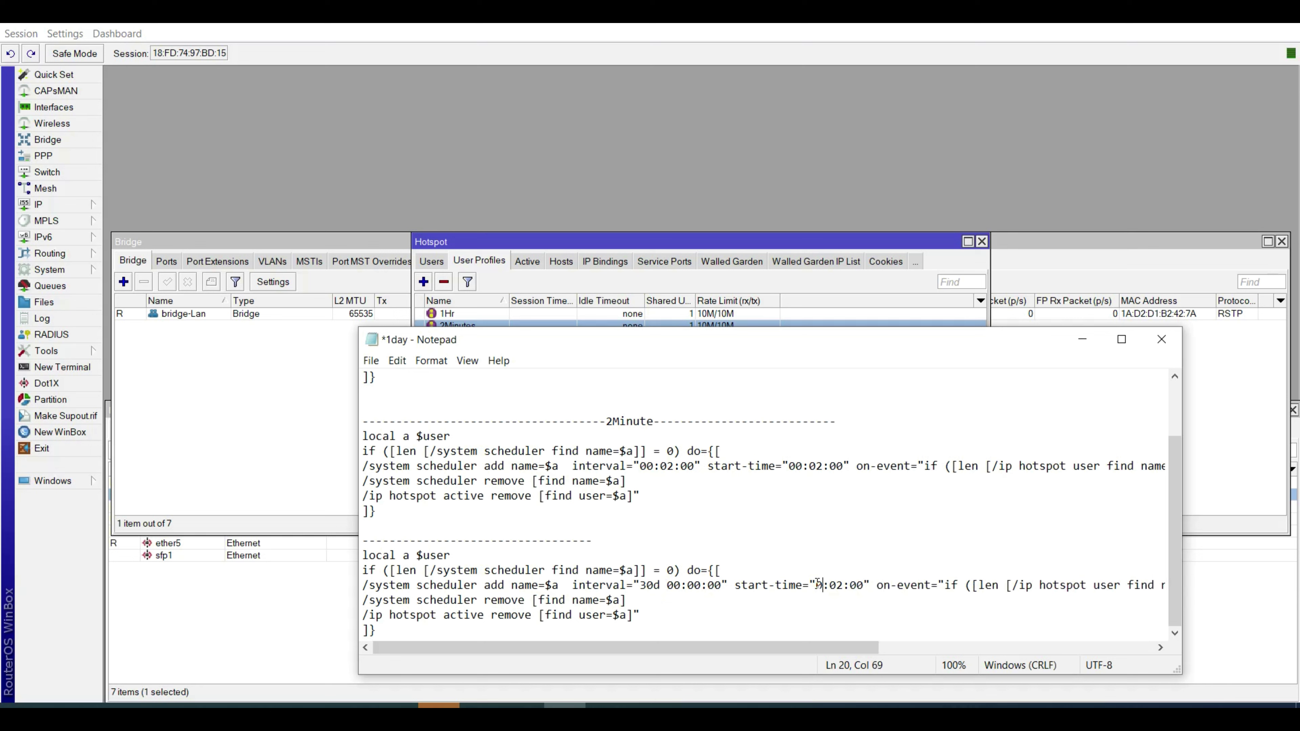
type("3")
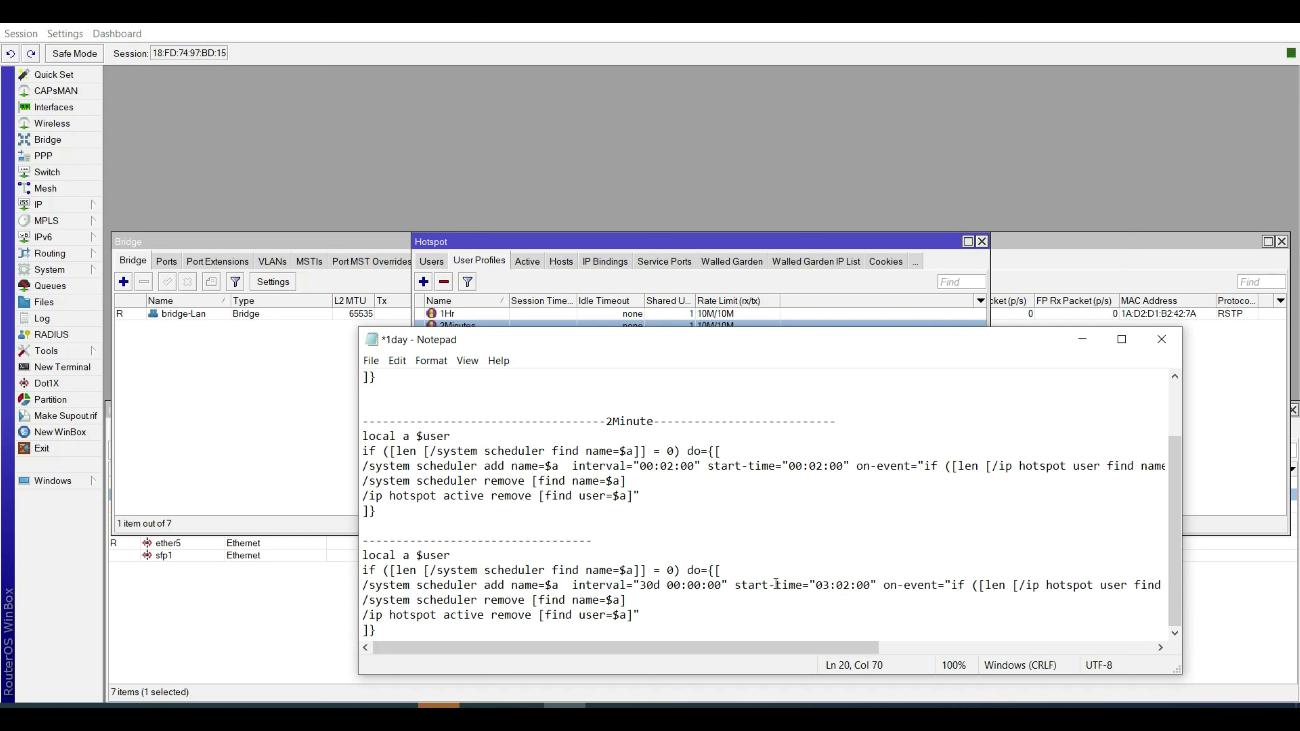
Save the 30-day script as the 10M-30days profile's On Login script.
left_click_drag(381, 631, 346, 557)
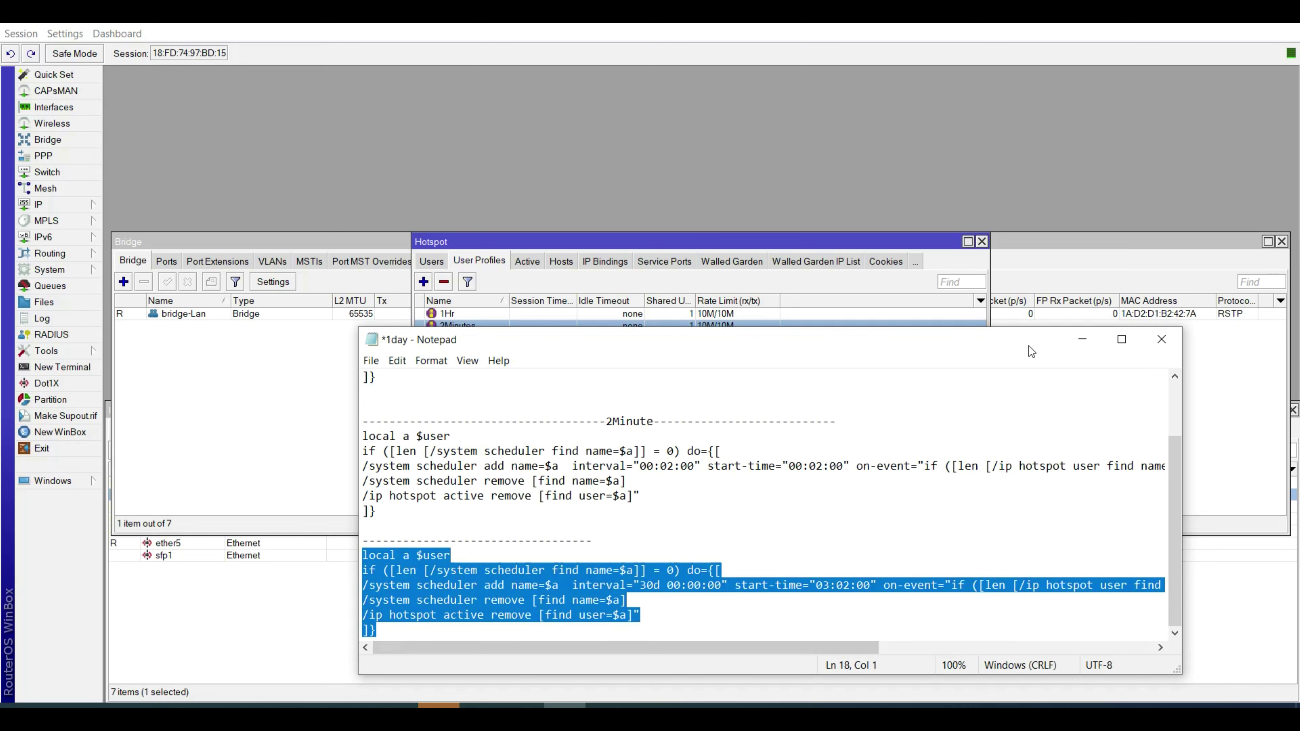
left_click(1067, 341)
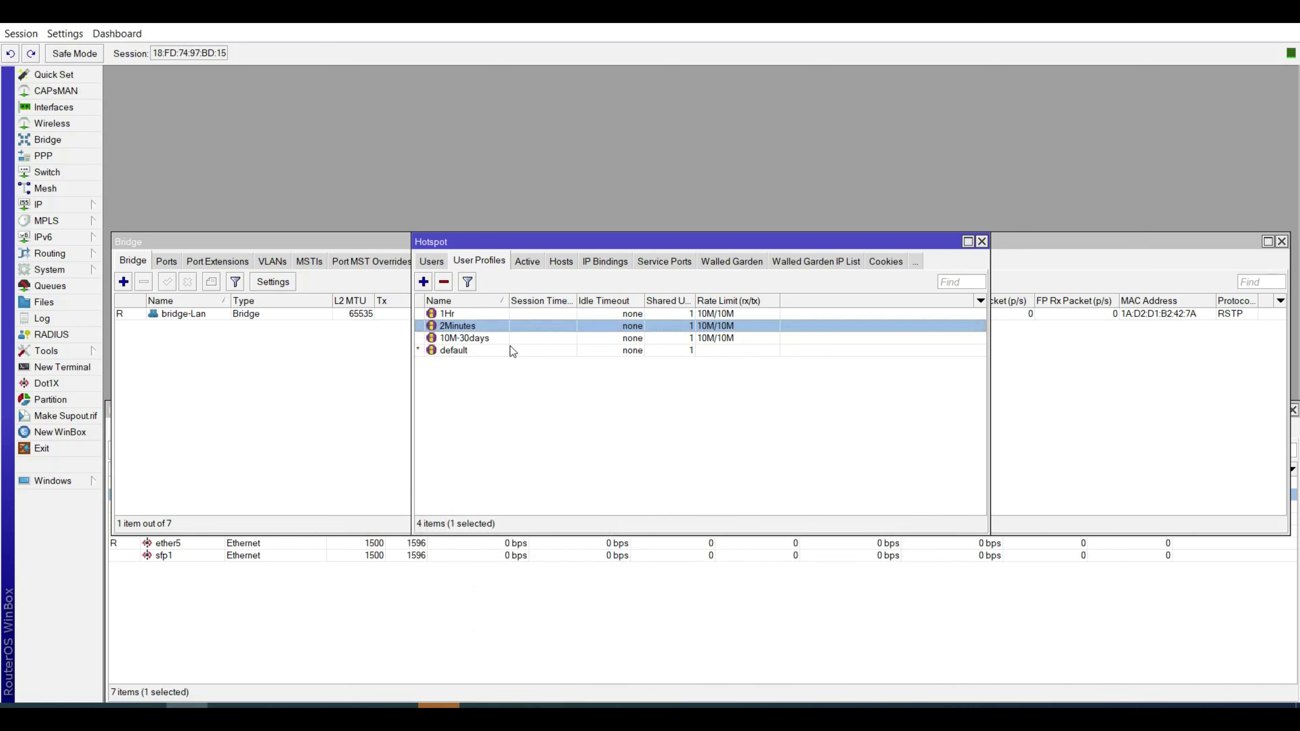
double_click(500, 339)
left_click(618, 288)
key("ctrl+v")
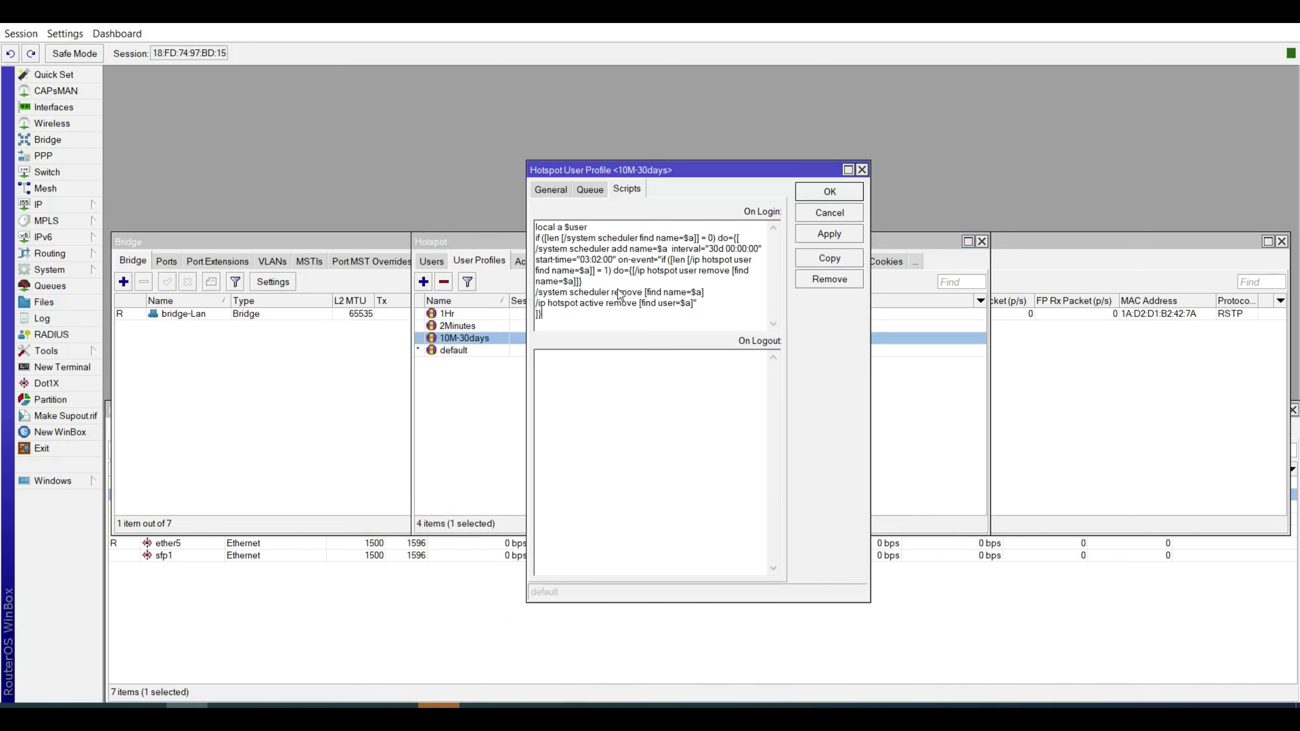
left_click(825, 234)
left_click(830, 192)
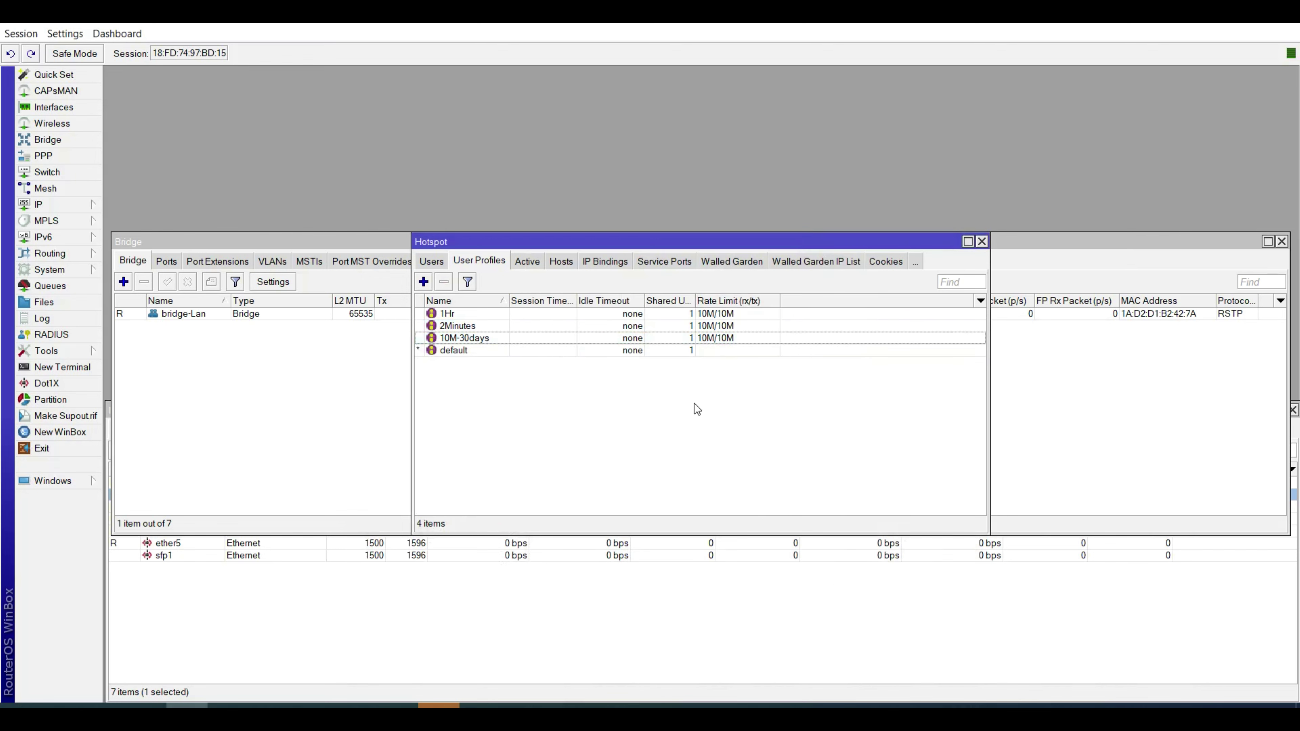
Add ether5 as a port of the bridge-Lan bridge.
left_click(167, 262)
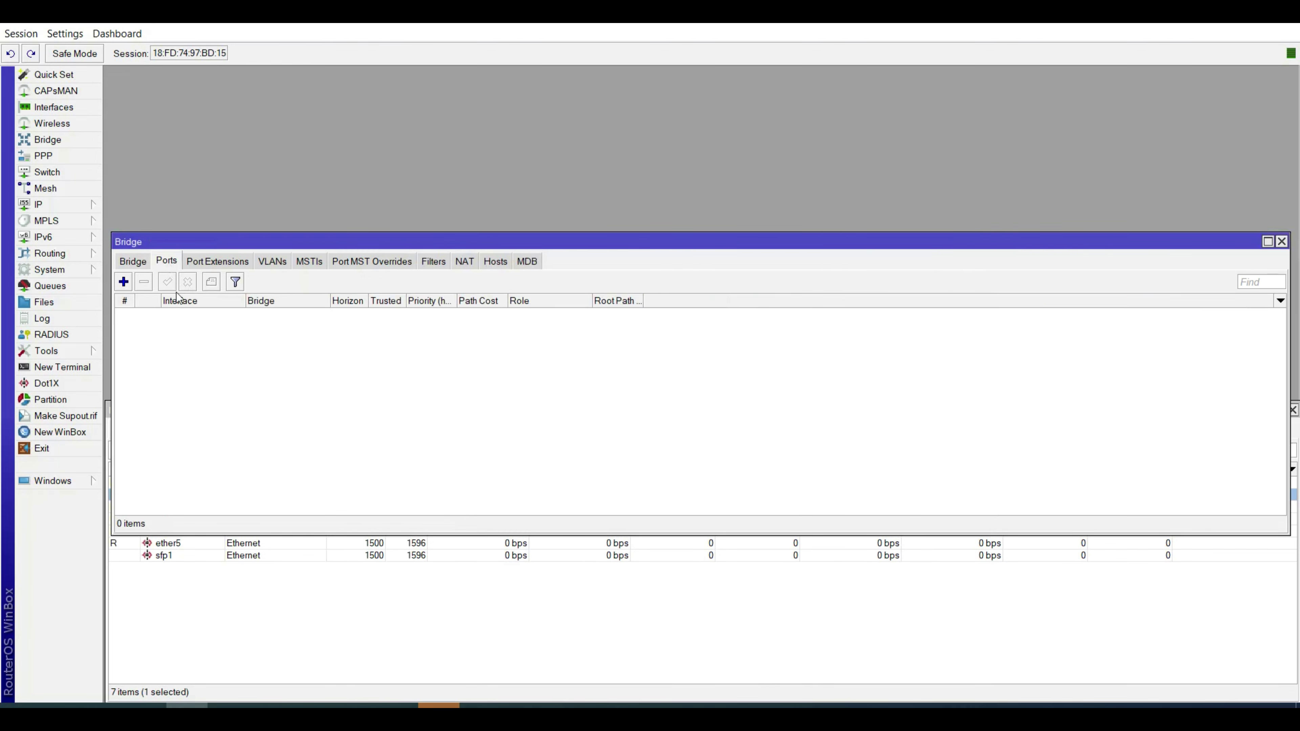
left_click(123, 282)
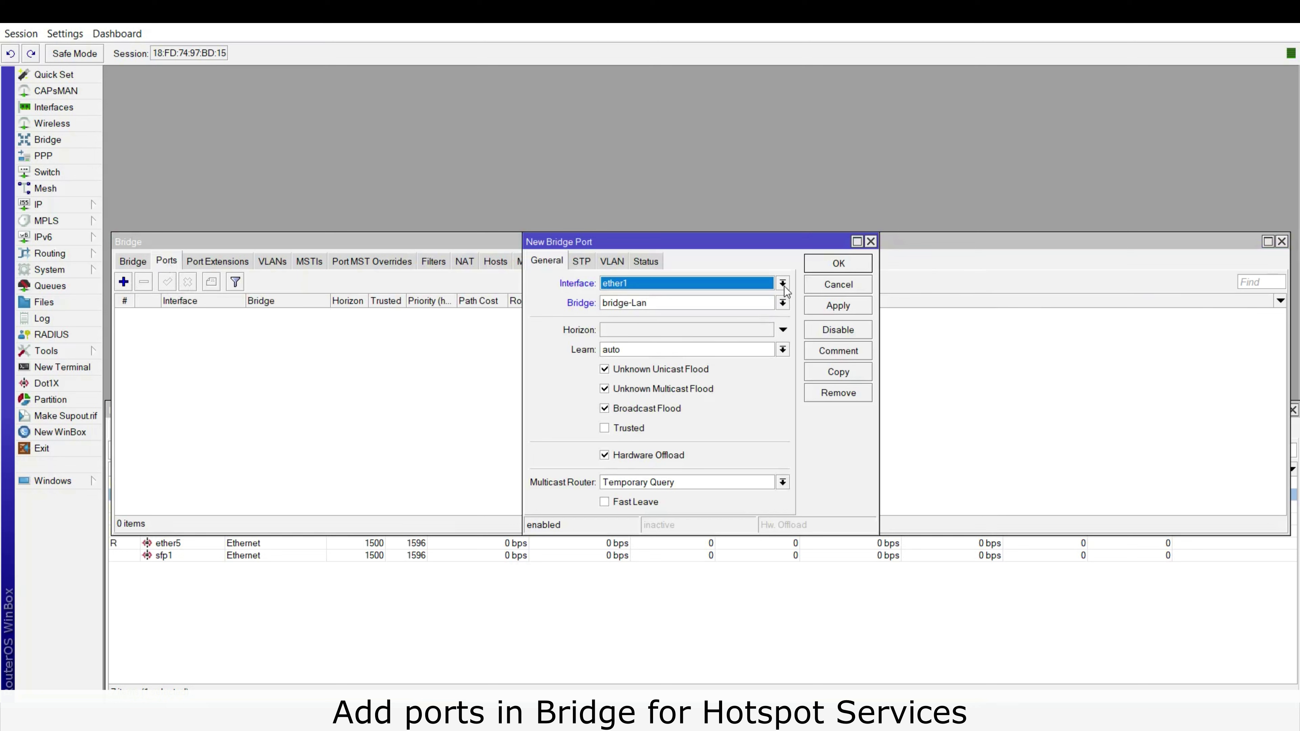
left_click(782, 283)
left_click(671, 363)
left_click(852, 307)
Copy that port entry to add ether2 to bridge-Lan as well.
left_click(851, 371)
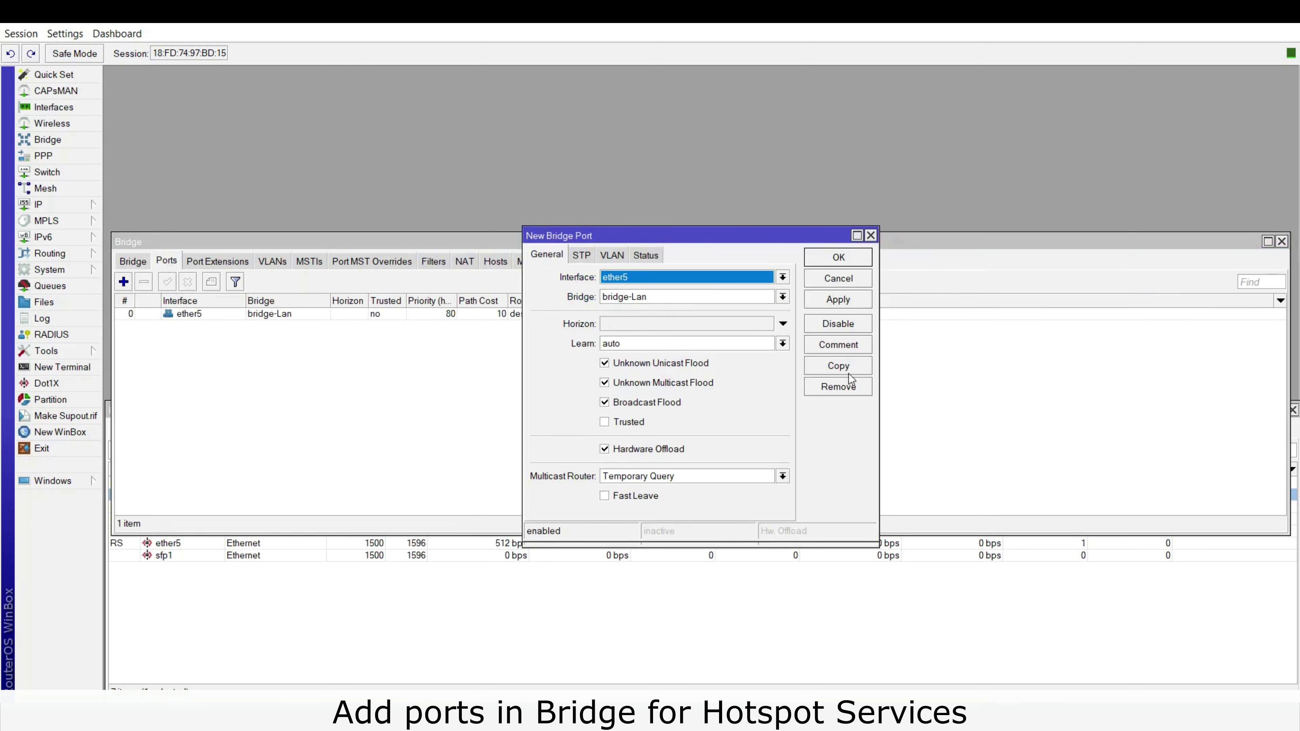
left_click(785, 281)
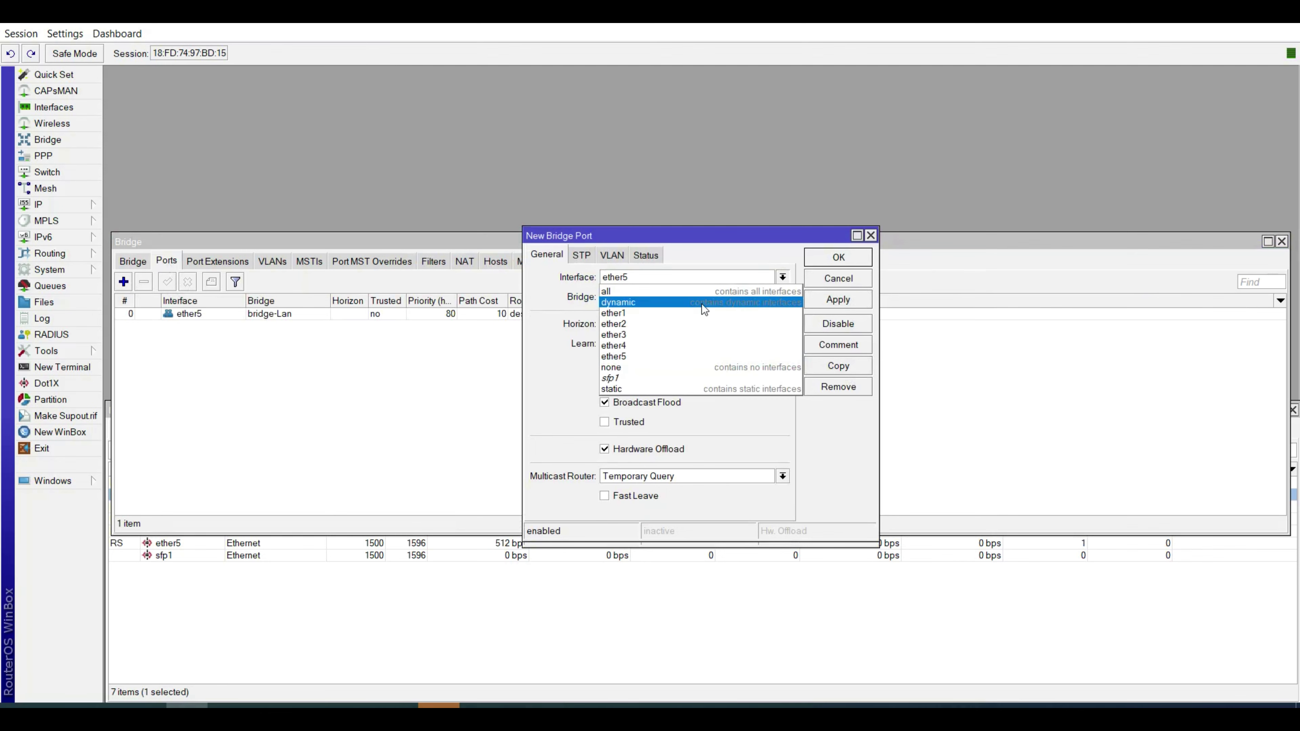
left_click(661, 324)
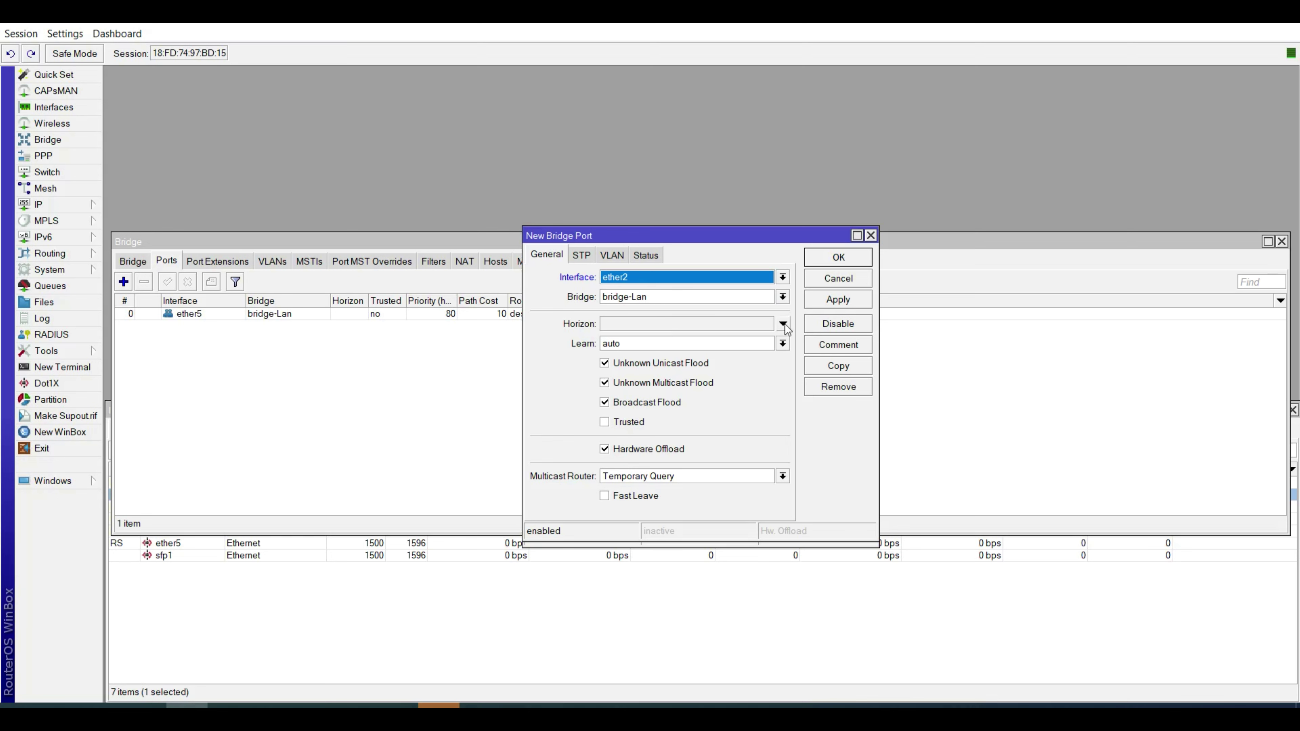
left_click(835, 302)
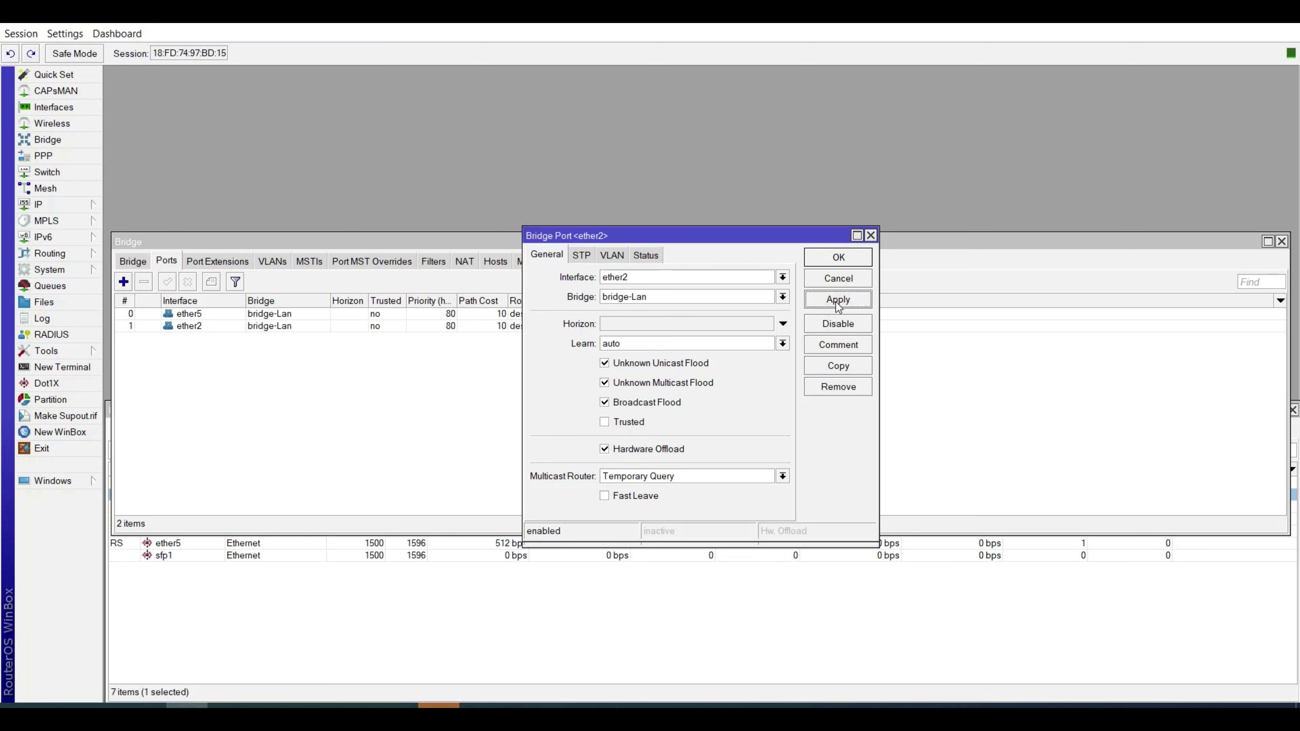
left_click(829, 262)
left_click(829, 262)
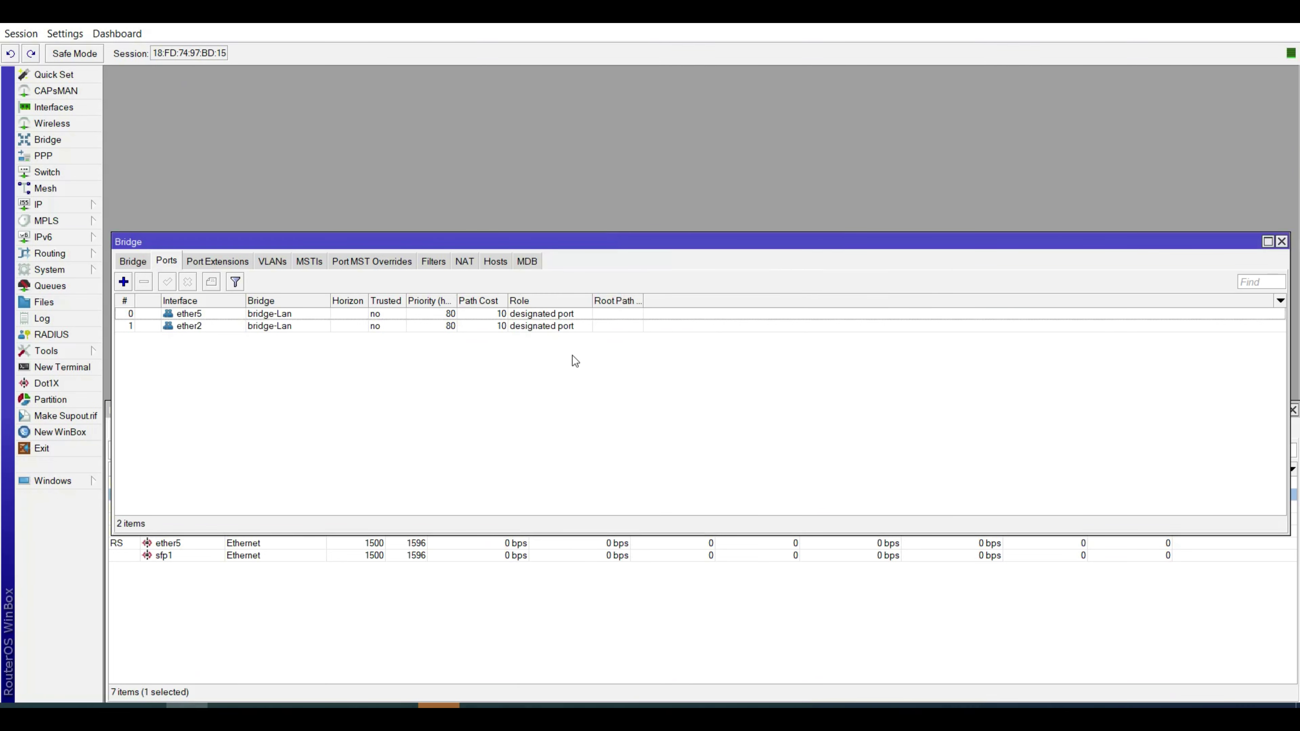
left_click_drag(417, 243, 449, 136)
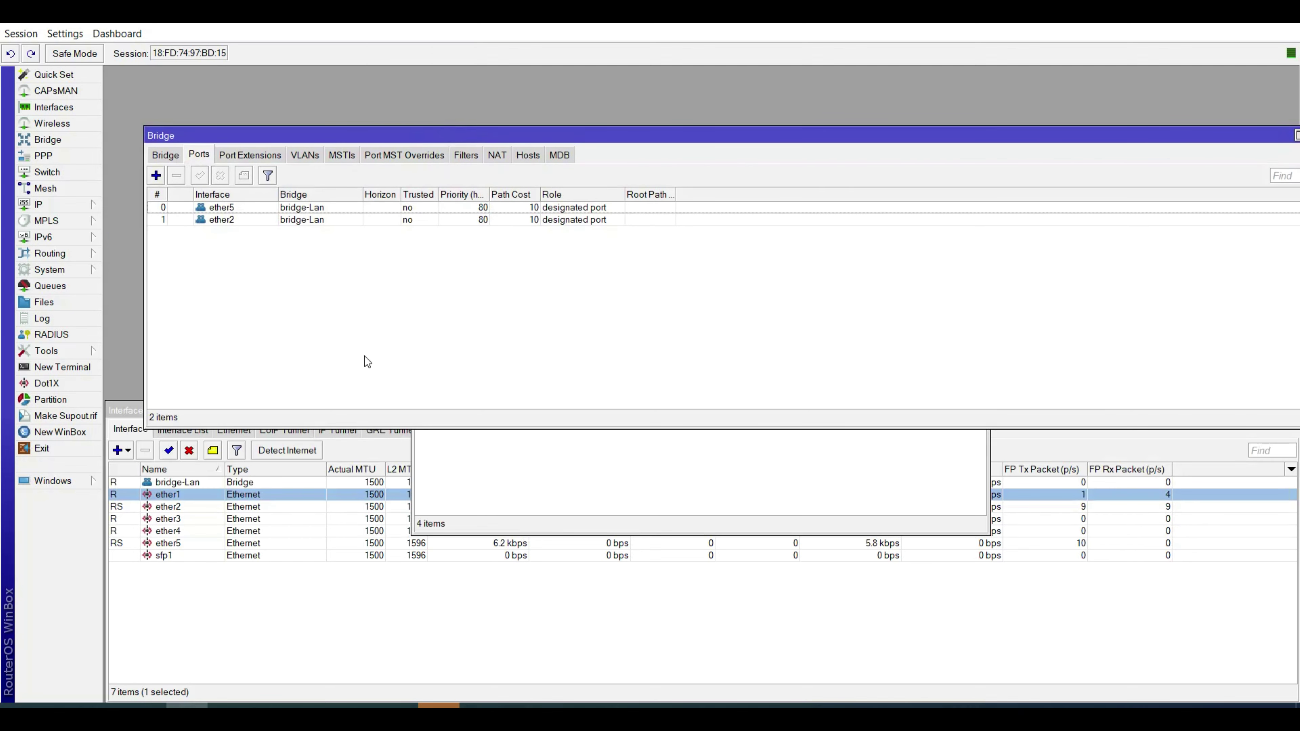
Create the 'info' test user with its password on the 2Minutes profile.
key("Escape")
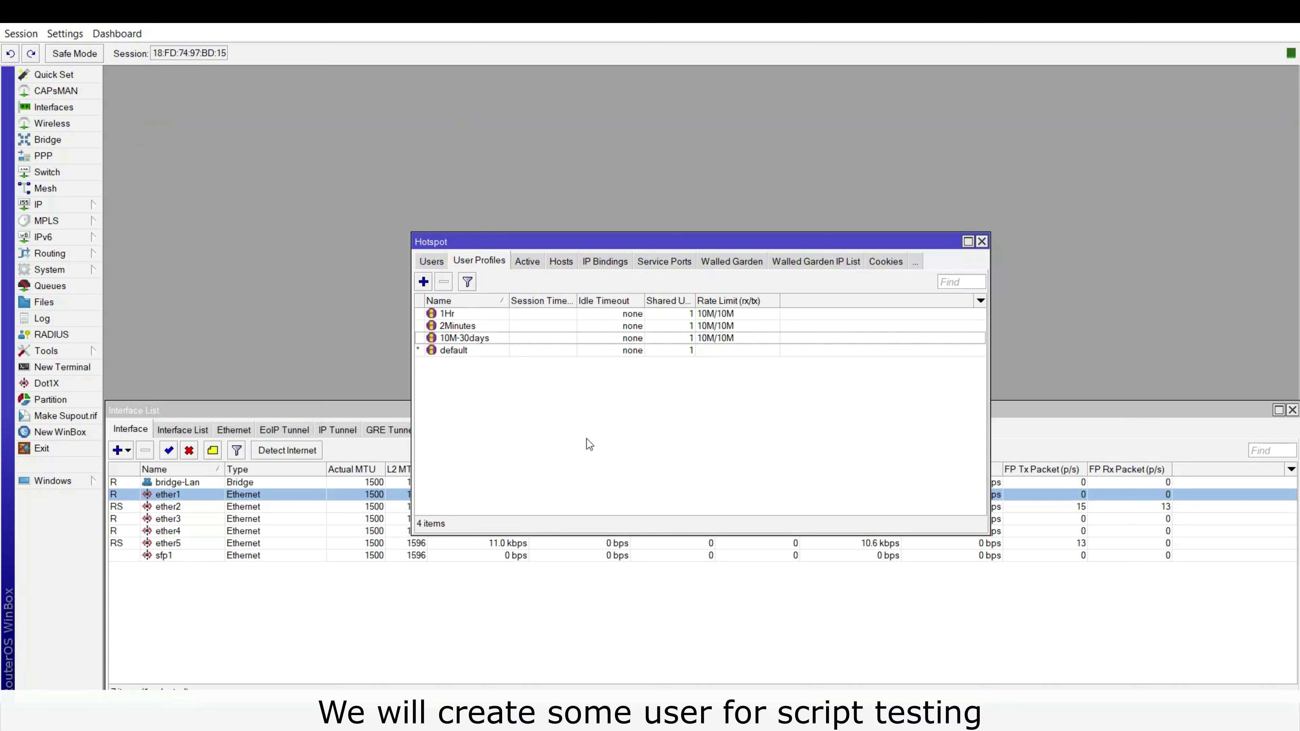
left_click(432, 261)
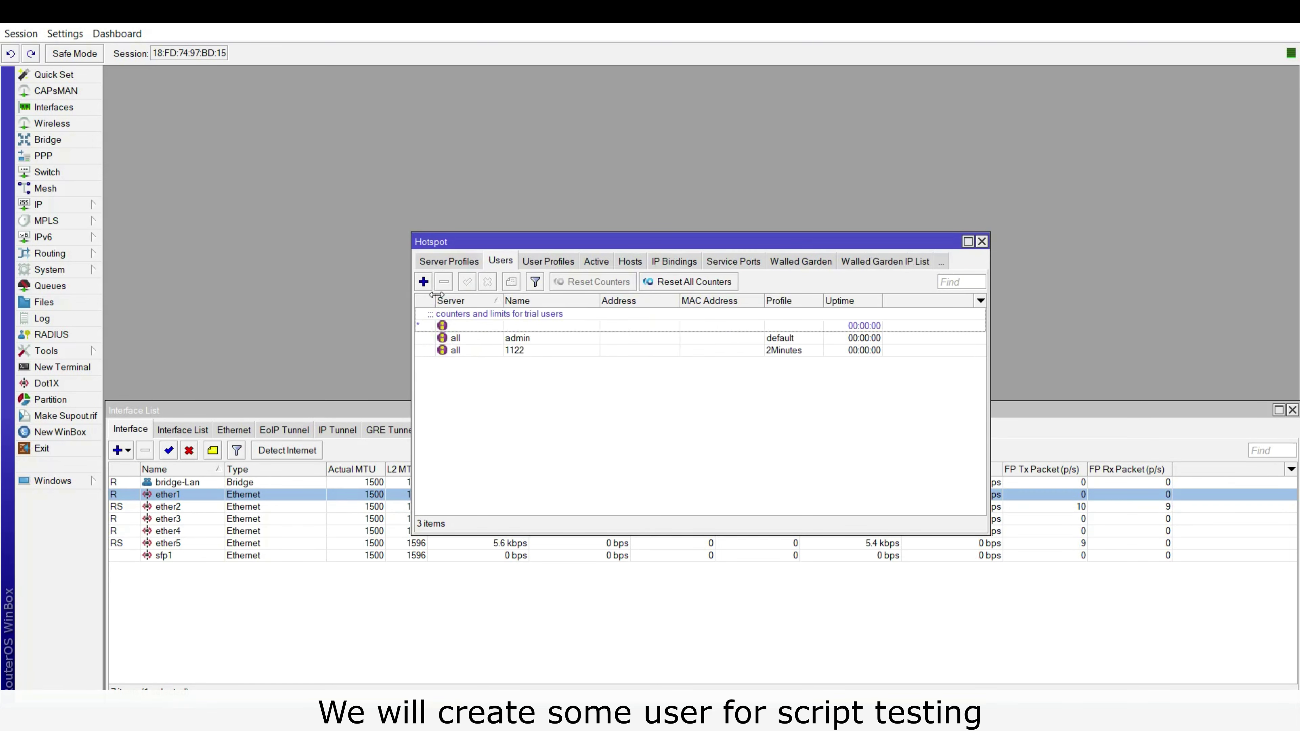
left_click(424, 281)
double_click(679, 336)
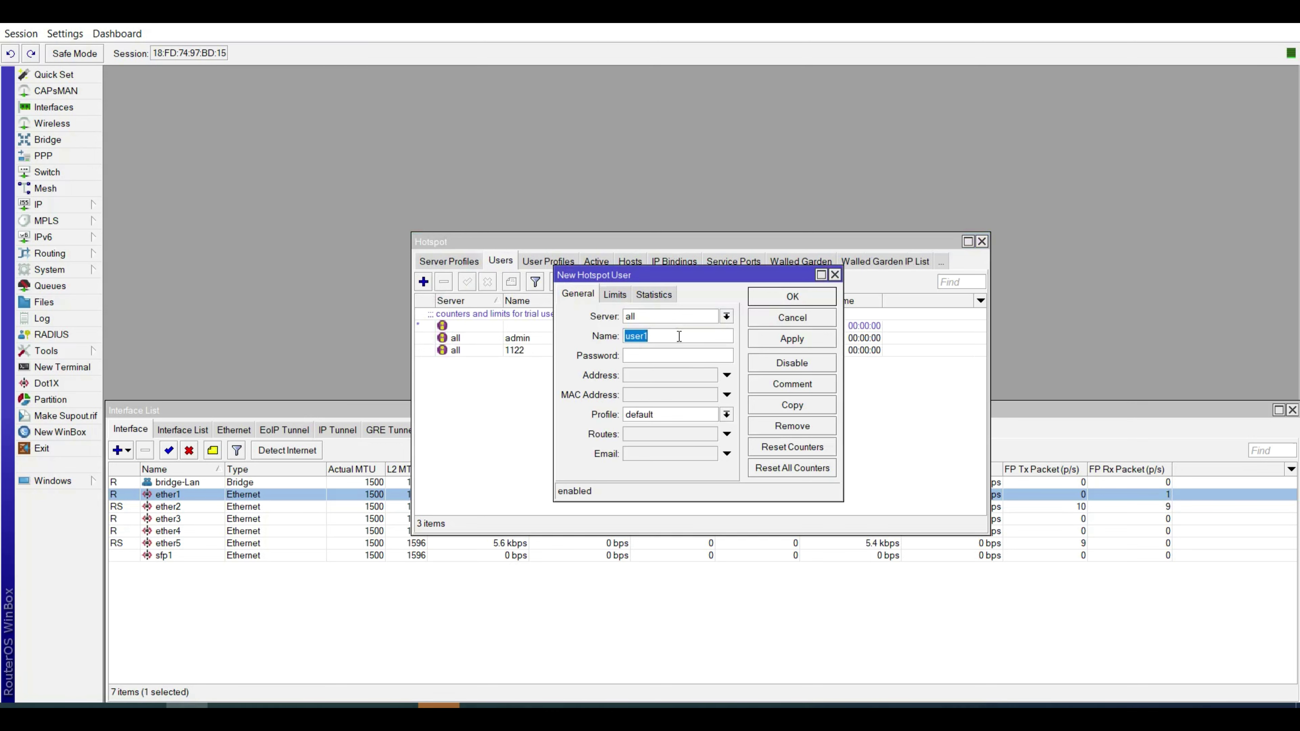
type("info")
key("Tab")
type("info")
left_click(726, 415)
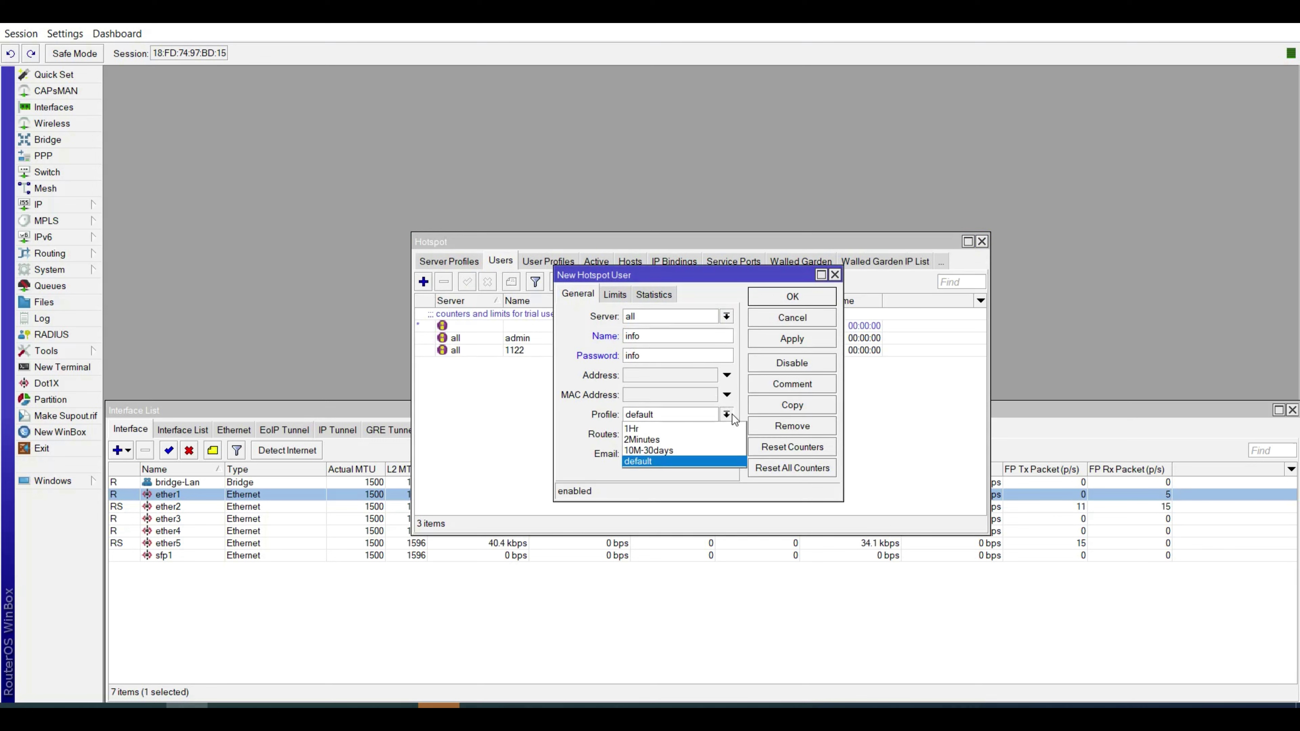
left_click(685, 442)
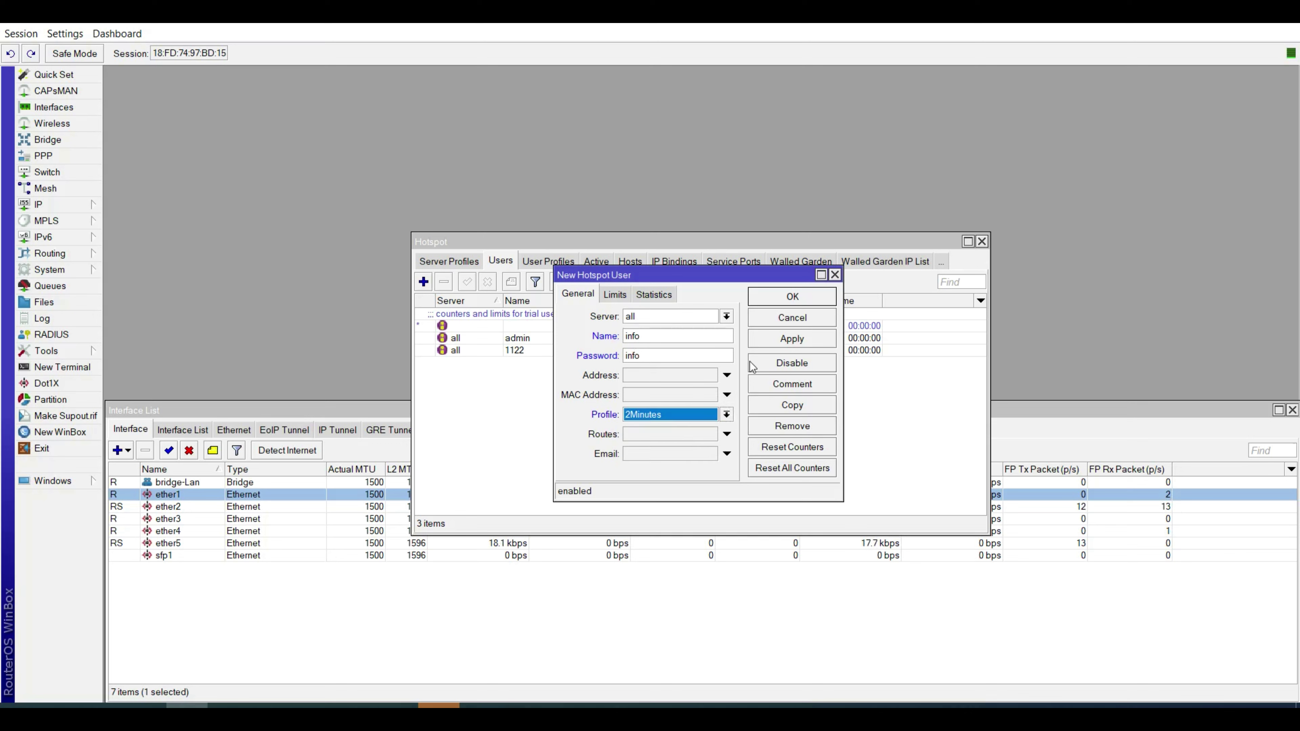
left_click(792, 341)
left_click(793, 299)
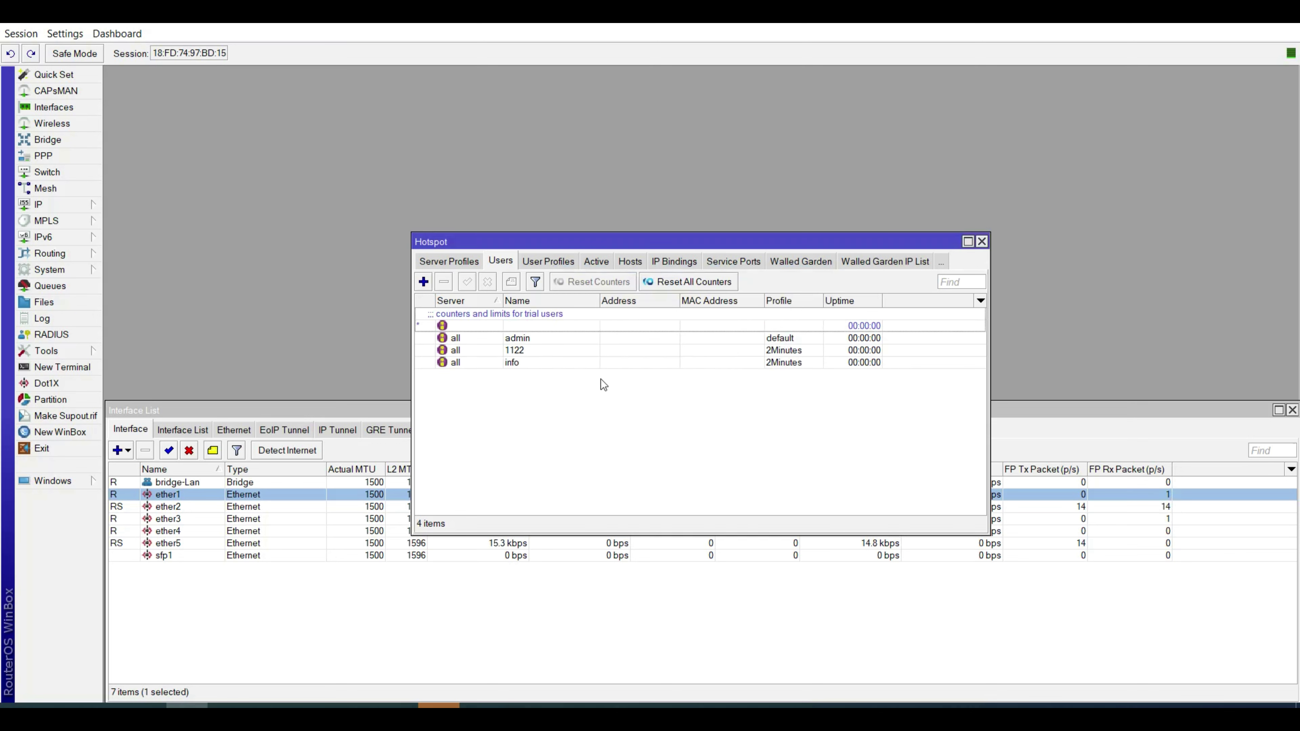
Check the laptop's current network connections from the taskbar.
left_click_drag(602, 245, 585, 215)
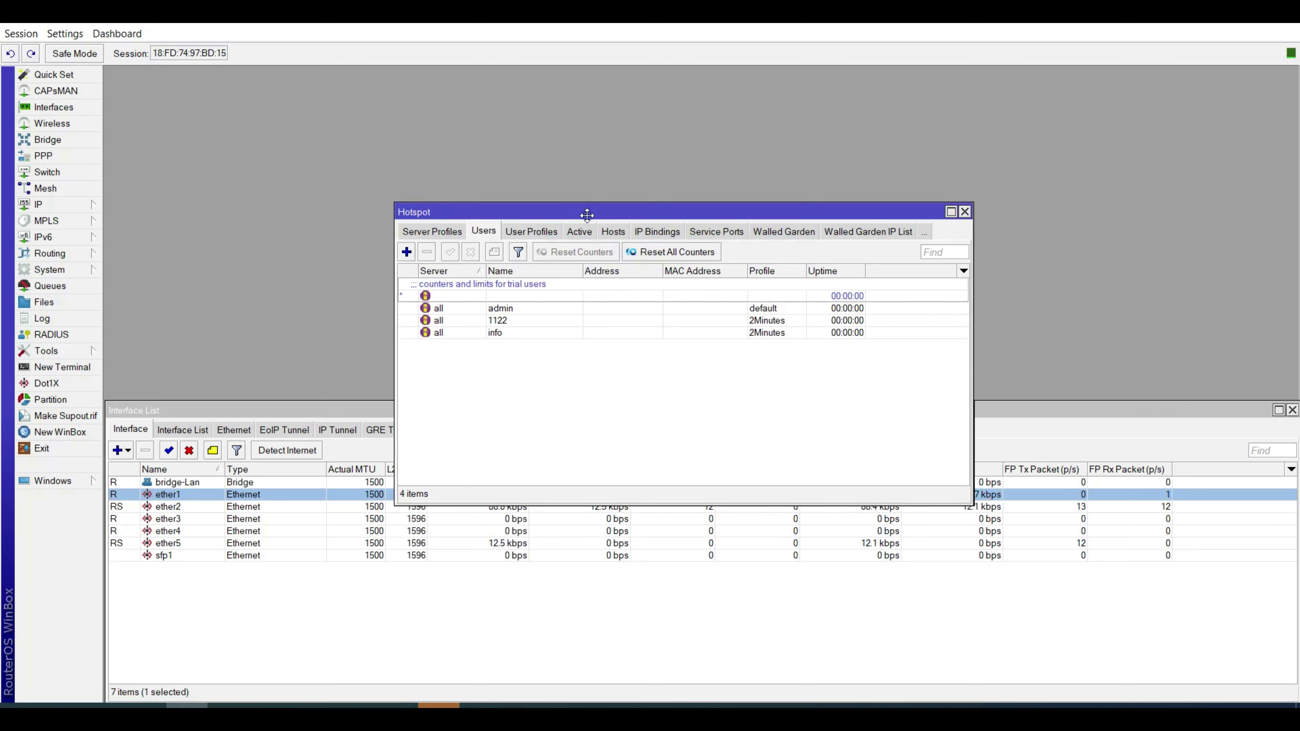
left_click(1140, 705)
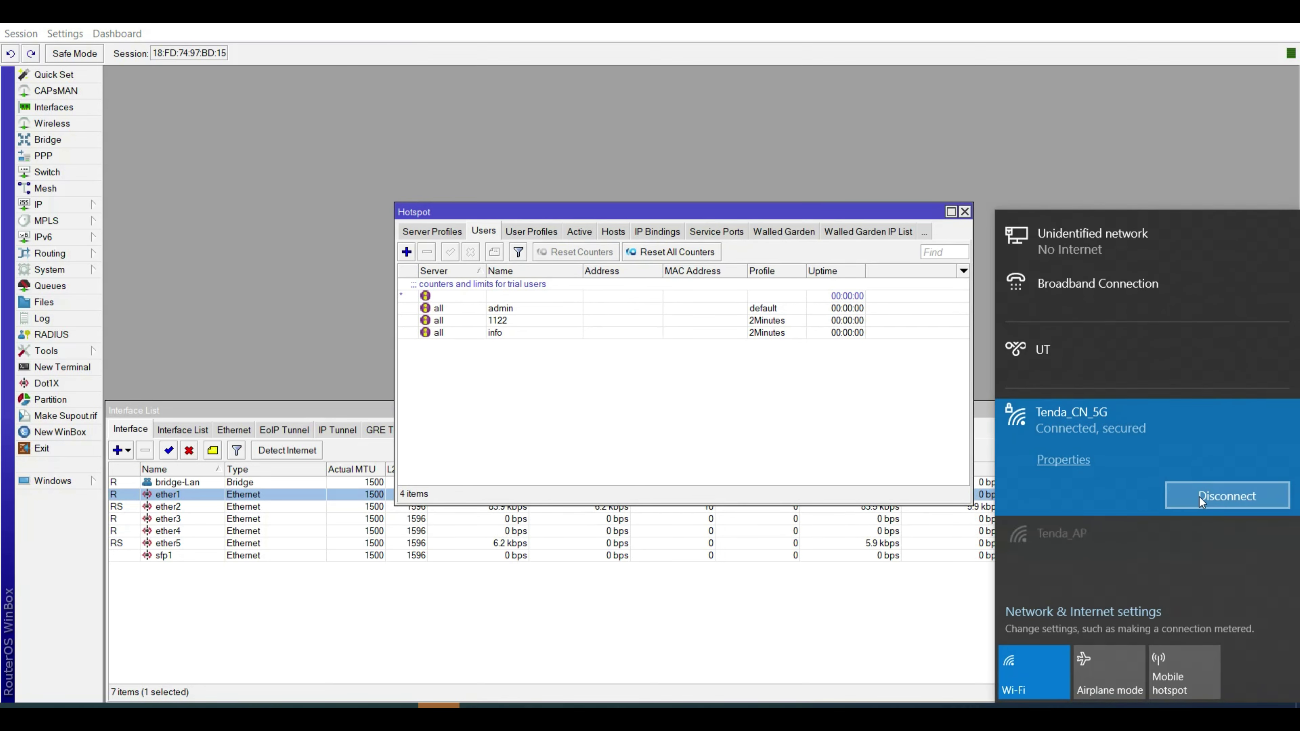
left_click(829, 428)
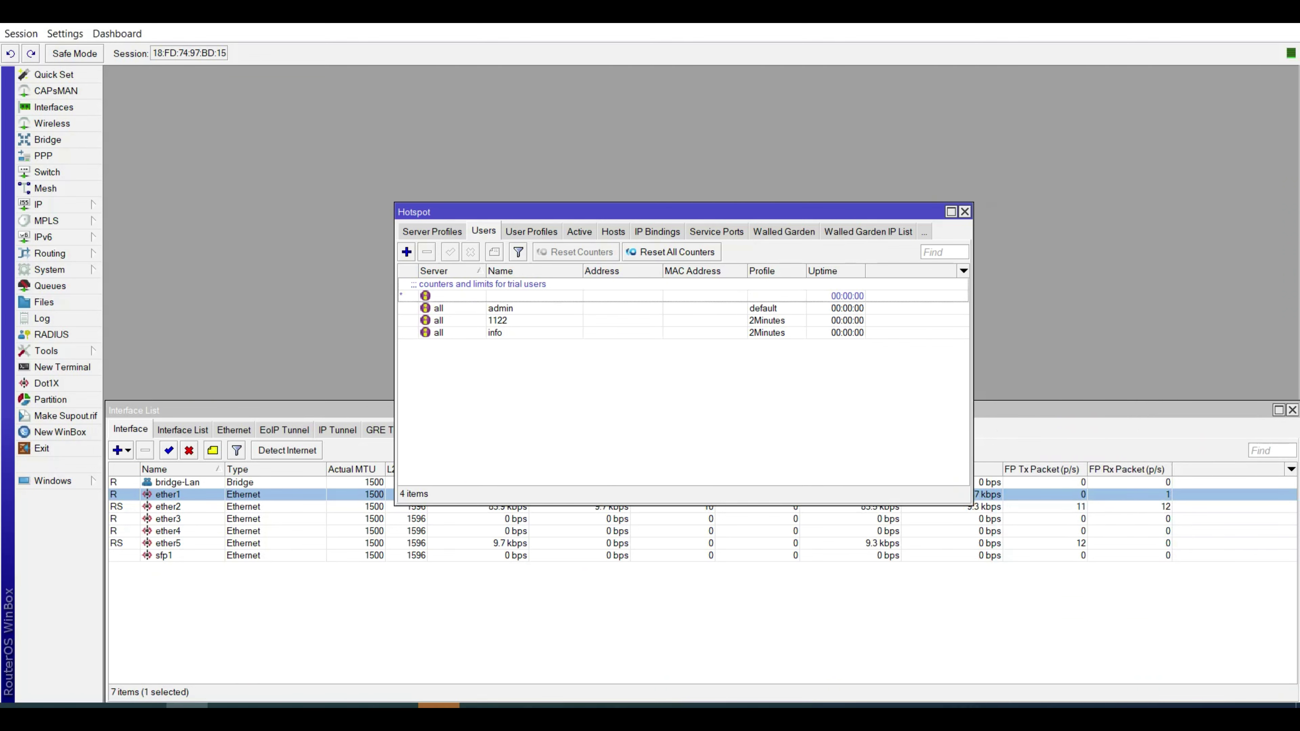
Open Network Connections with ncpa.cpl and inspect the Ethernet connection details.
key("super+r")
key("Return")
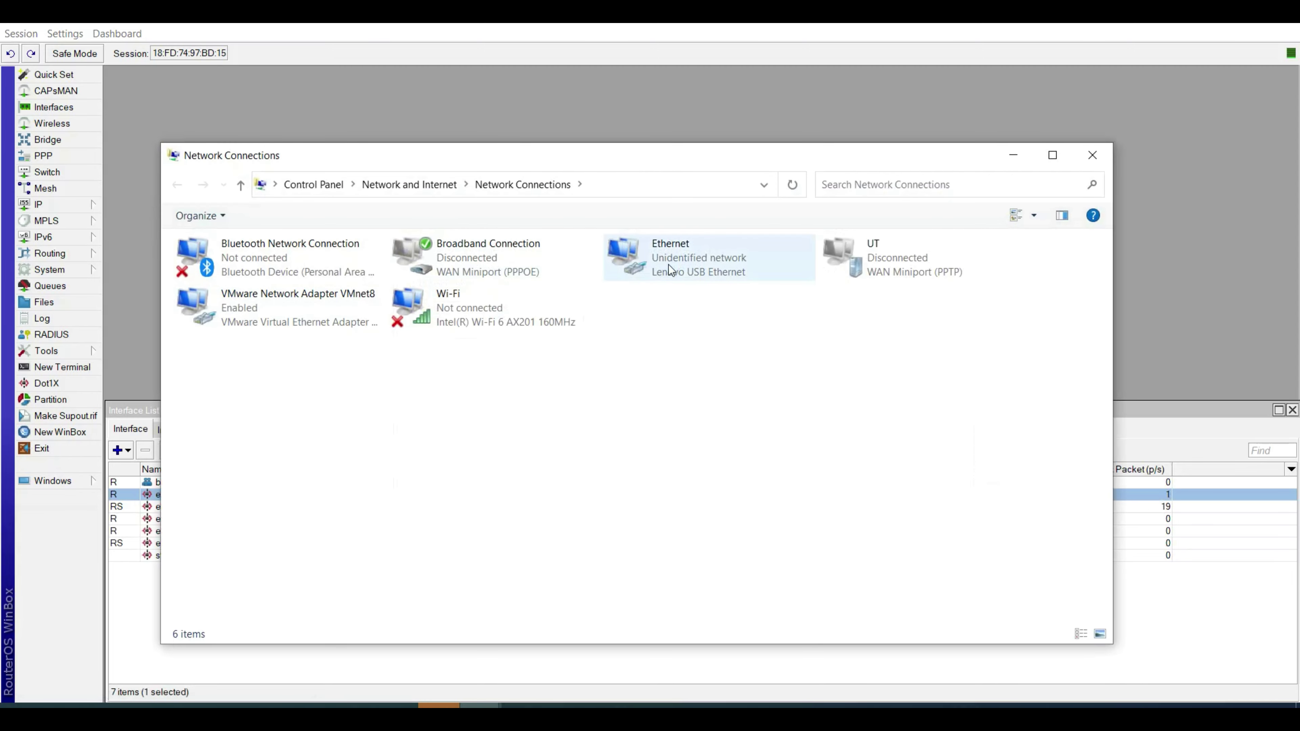
double_click(669, 264)
left_click(573, 352)
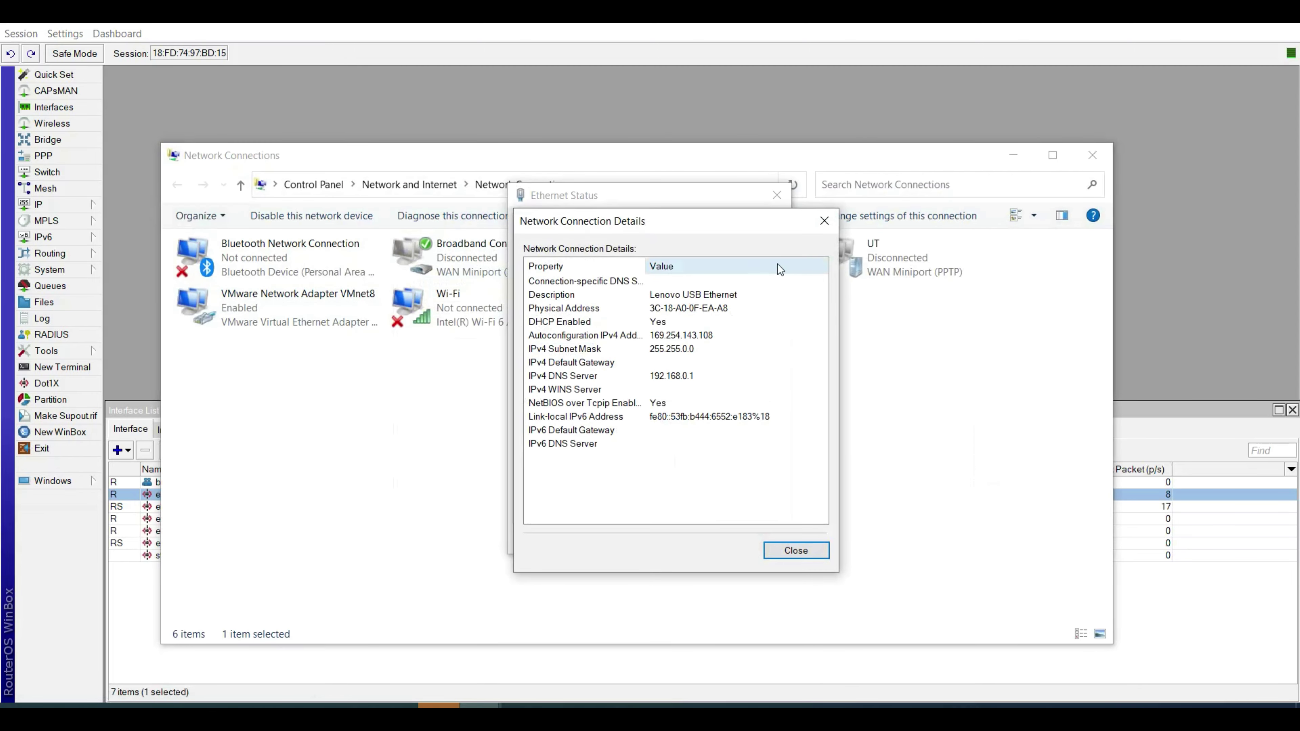
left_click(824, 221)
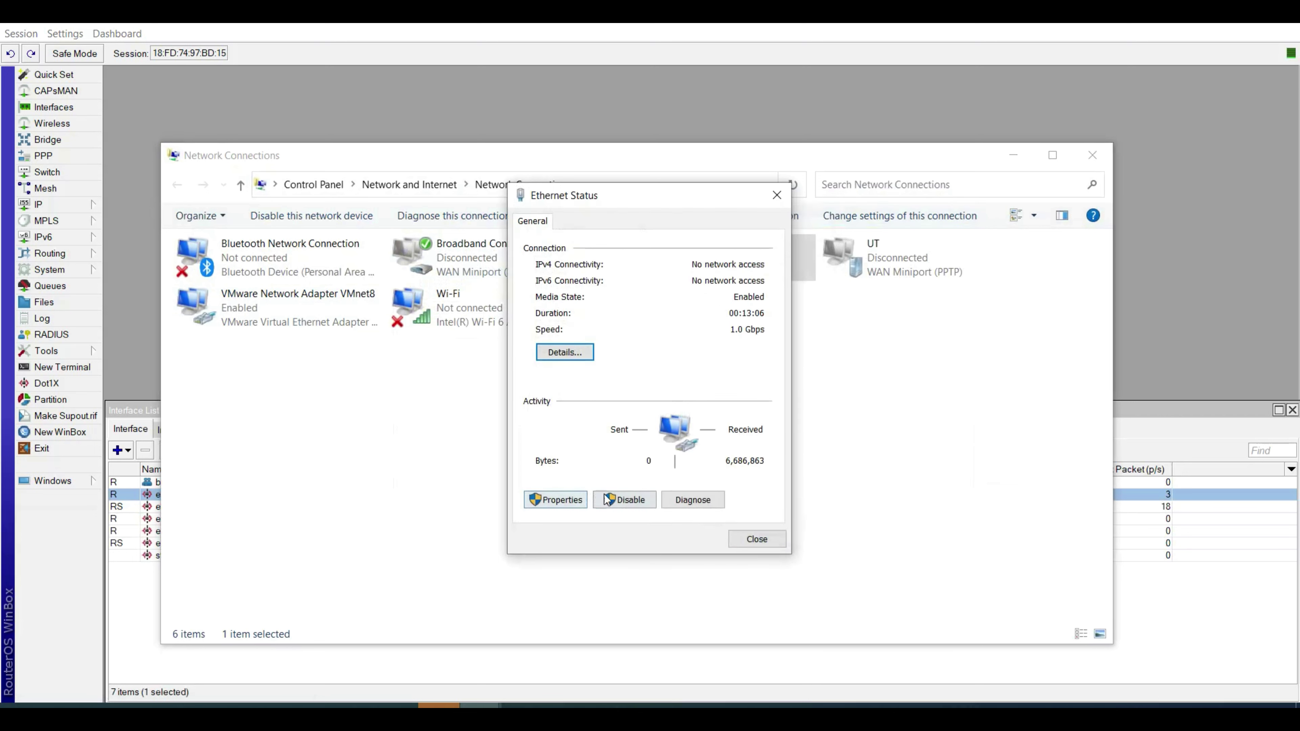
Disable and re-enable Ethernet, then confirm its new connection details.
left_click(643, 507)
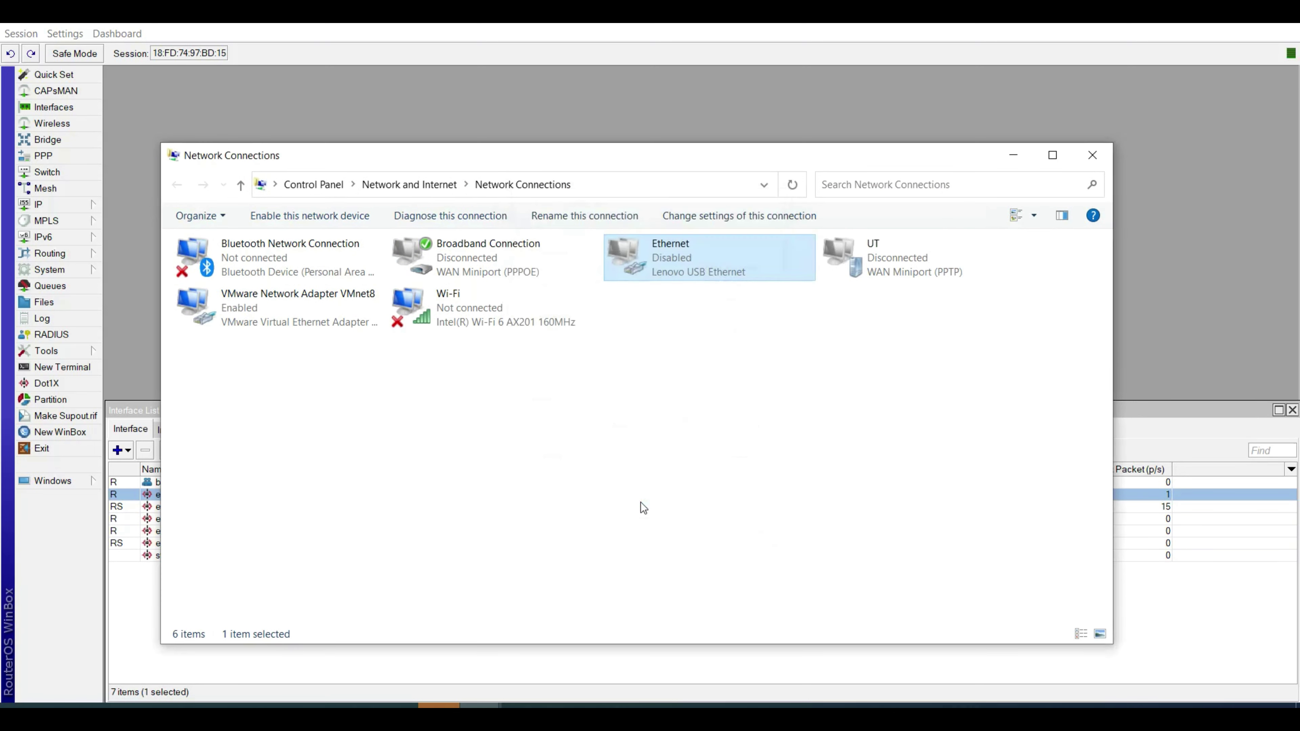
double_click(700, 270)
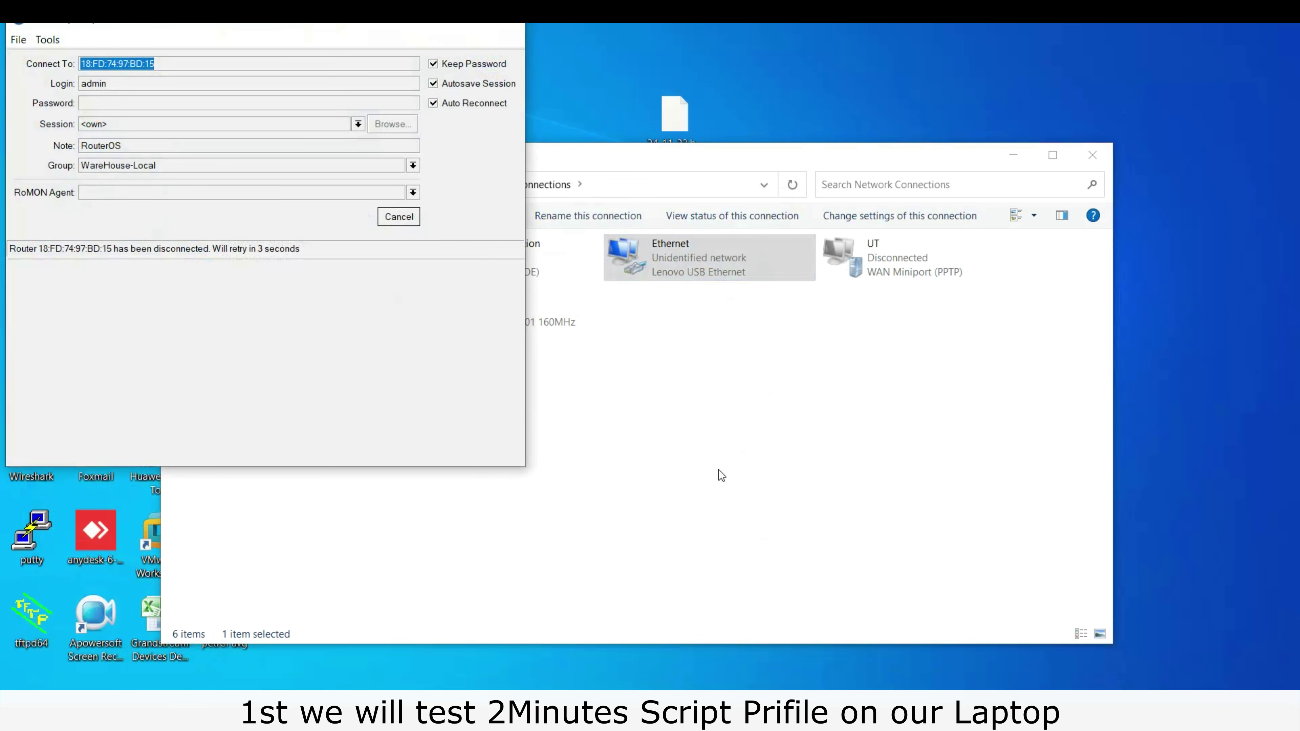
left_click(721, 475)
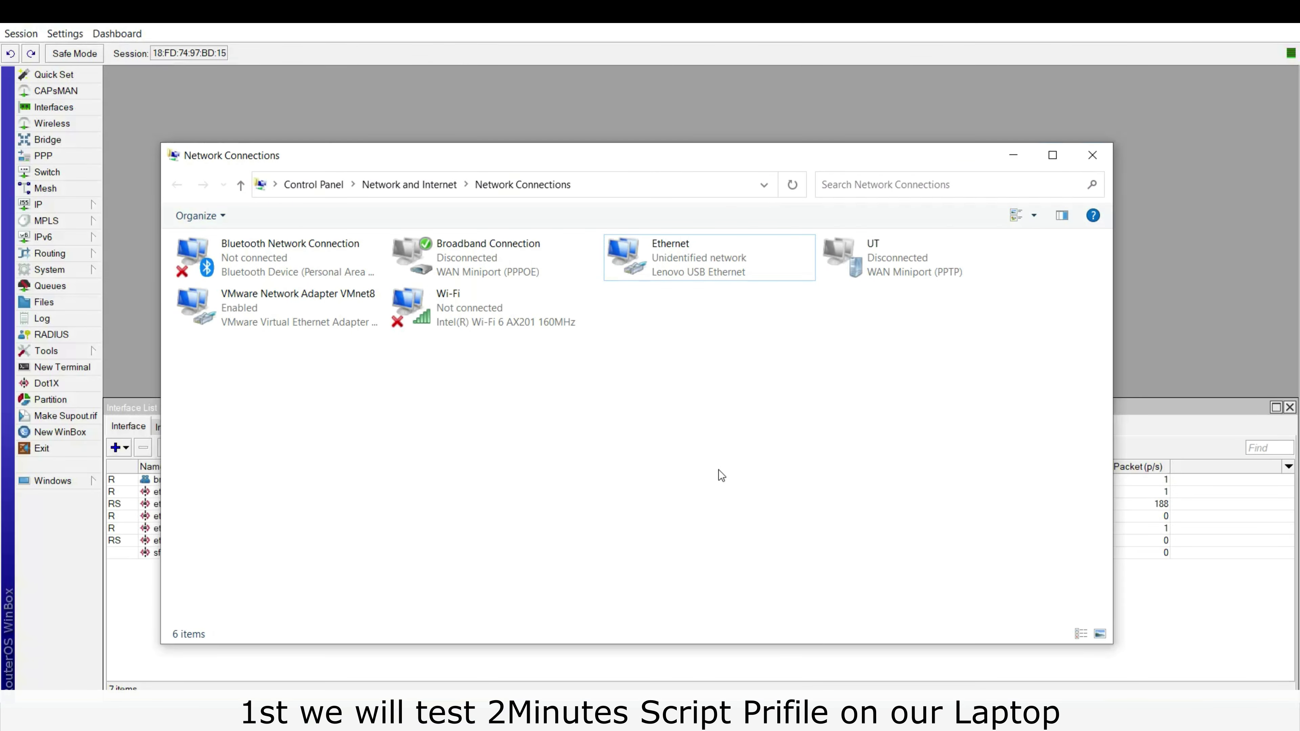
double_click(685, 271)
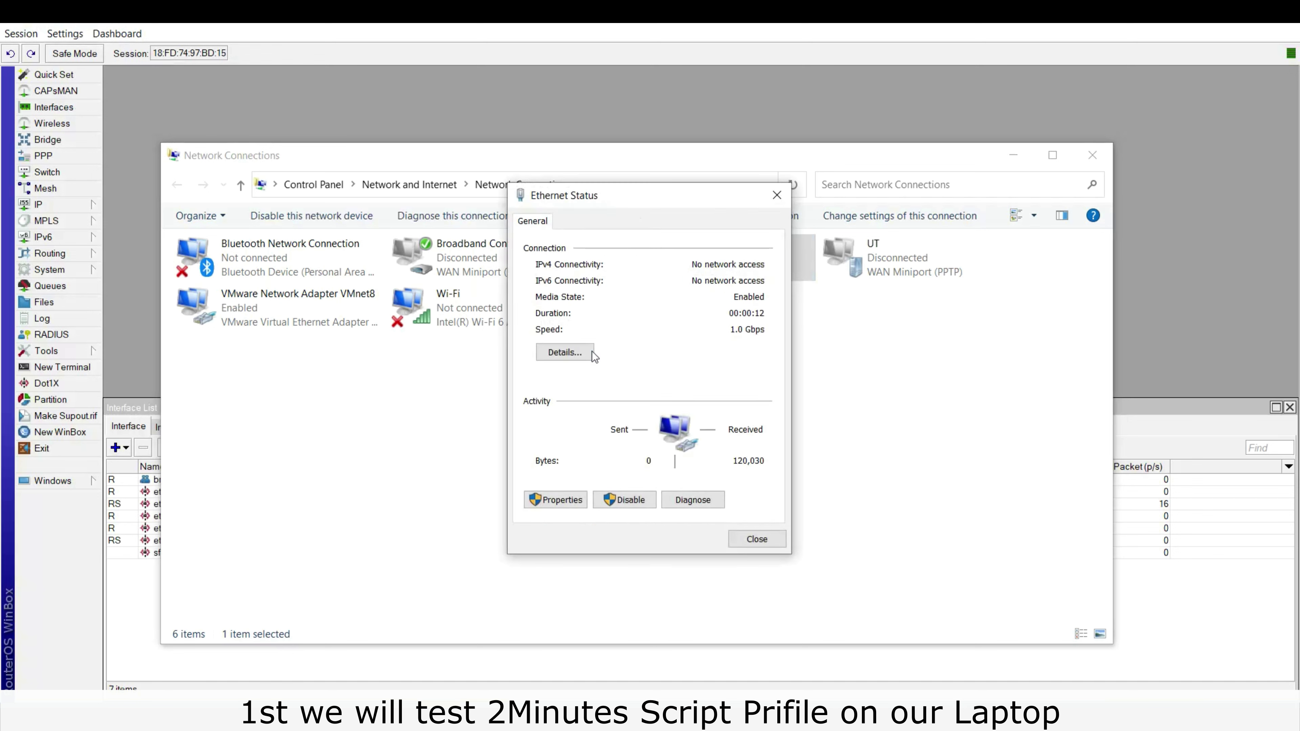
left_click(578, 355)
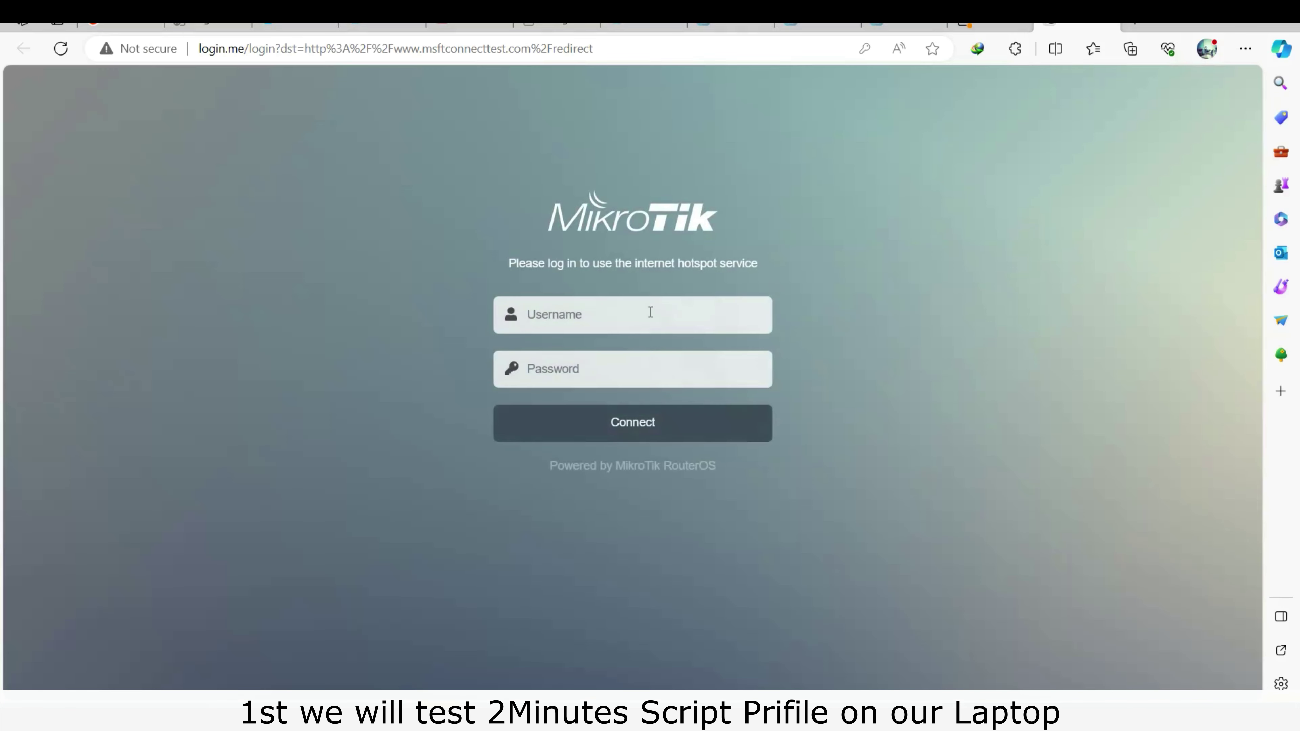
Sign in on the hotspot login page as user 'info' with its password.
left_click(651, 312)
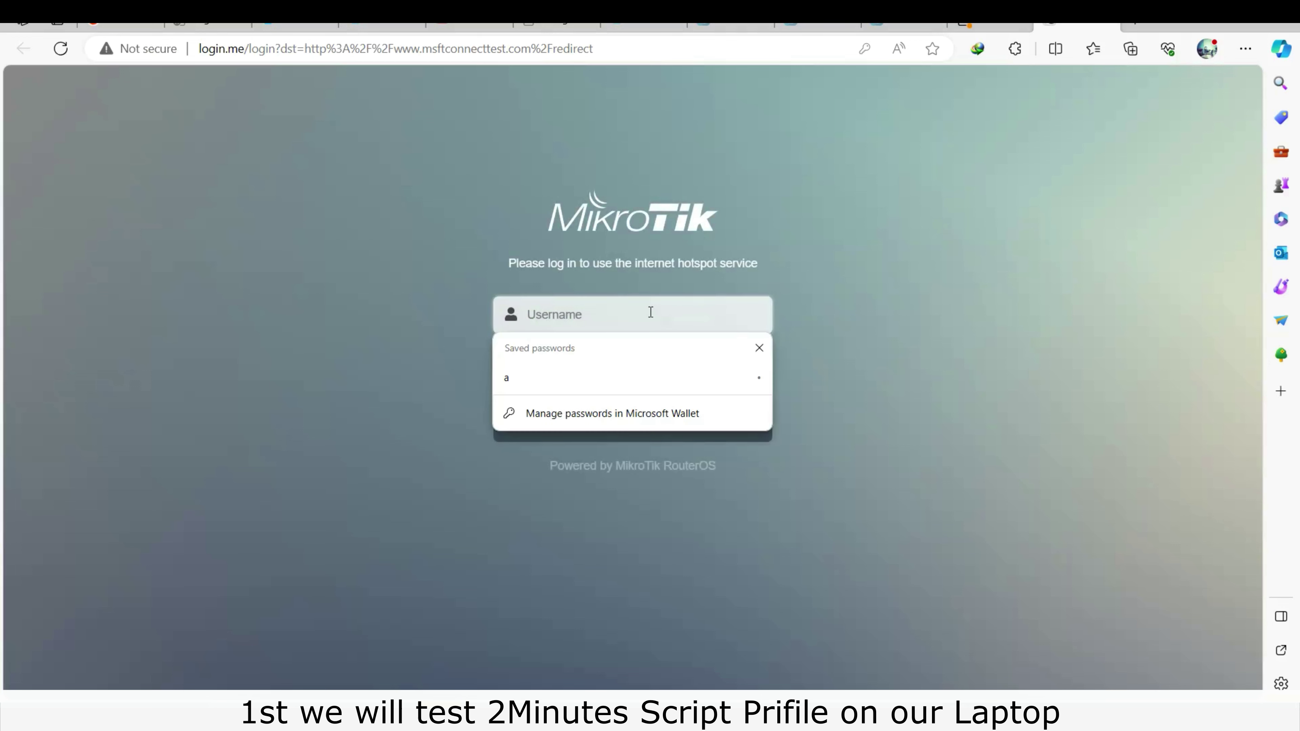
type("info")
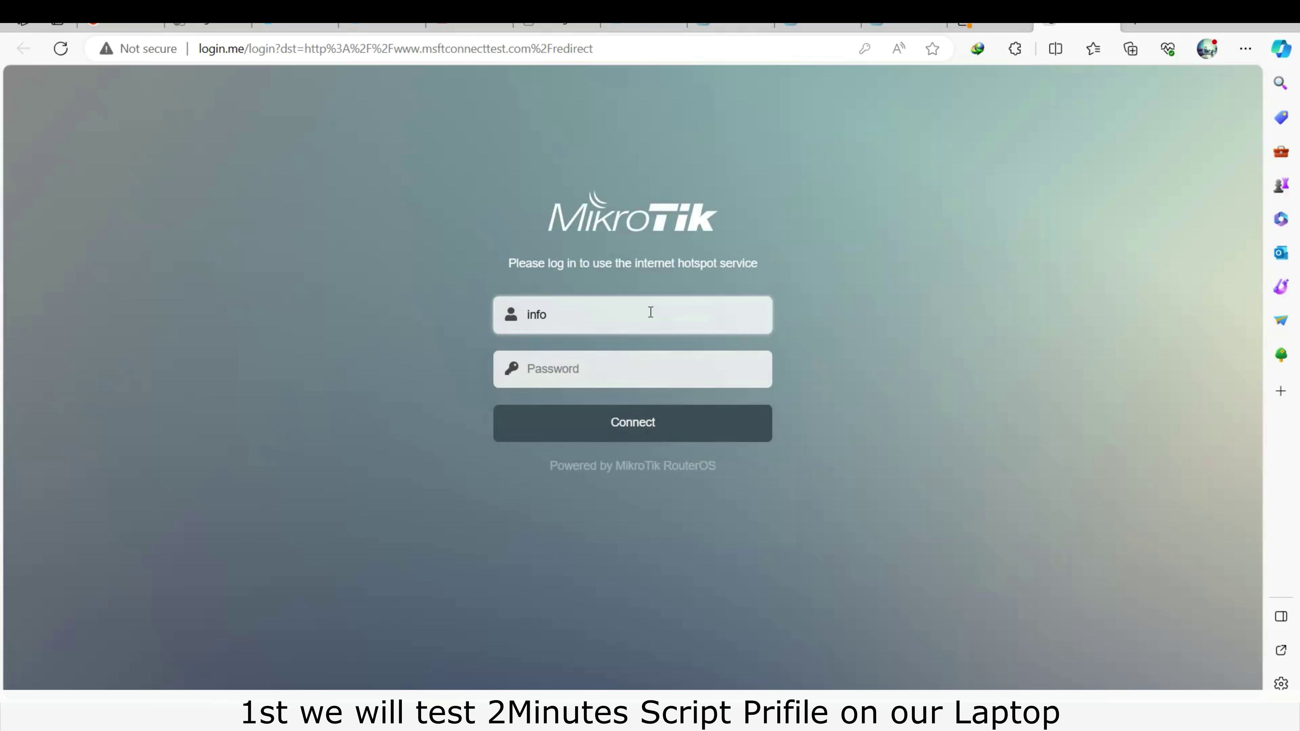
key("Tab")
type("in")
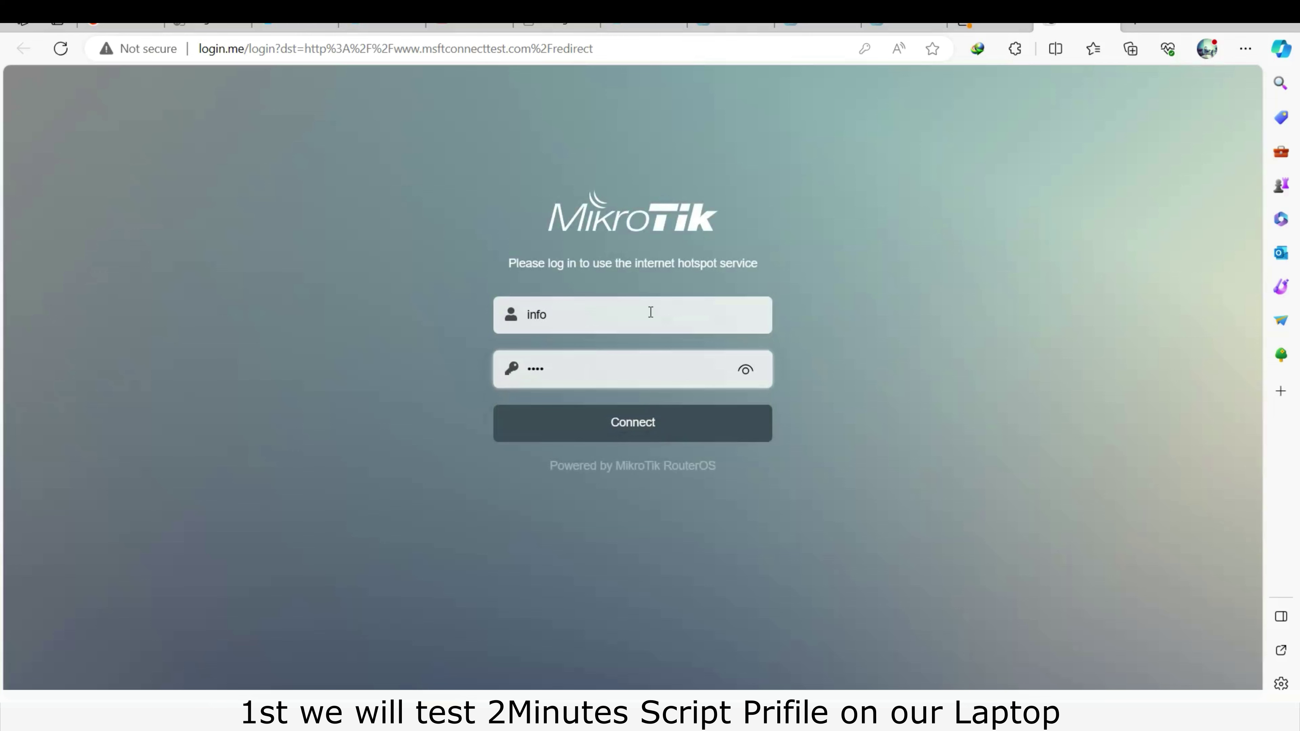
left_click(745, 369)
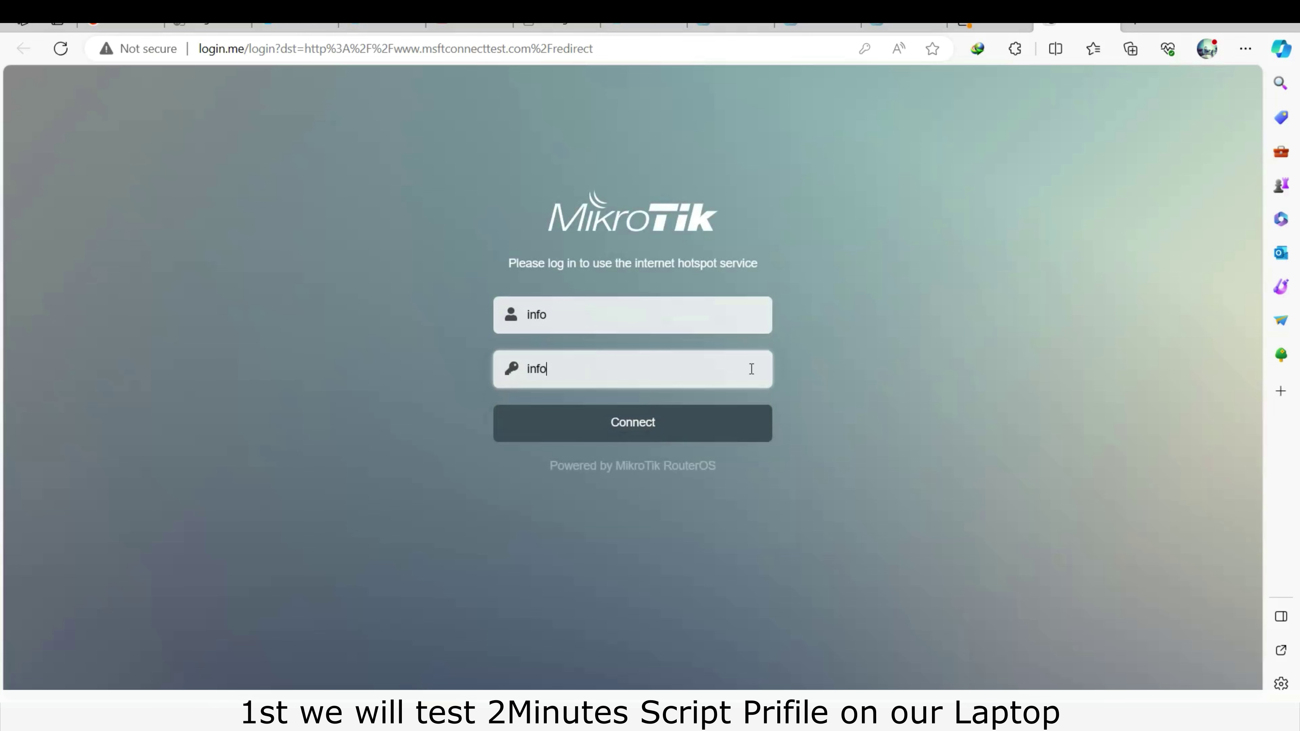
left_click(655, 424)
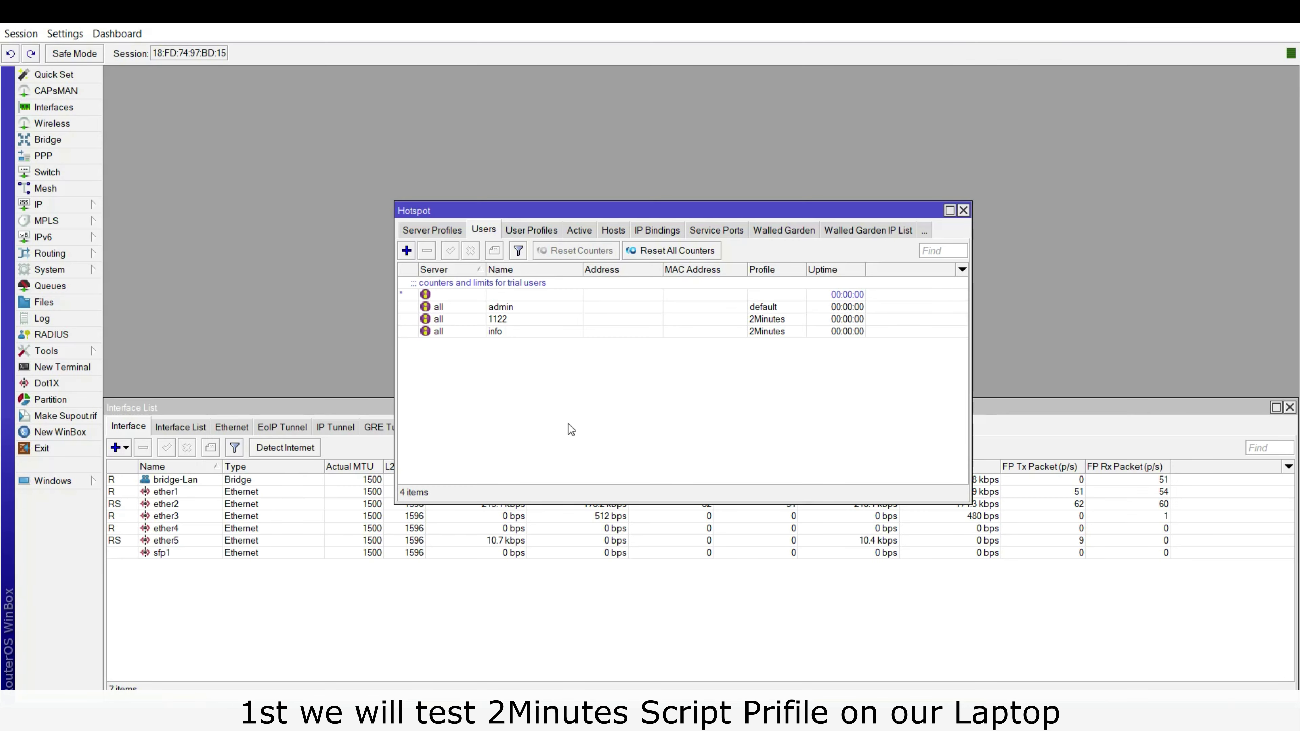
Show the active hotspot sessions and select the info user's session.
left_click(584, 234)
left_click(508, 284)
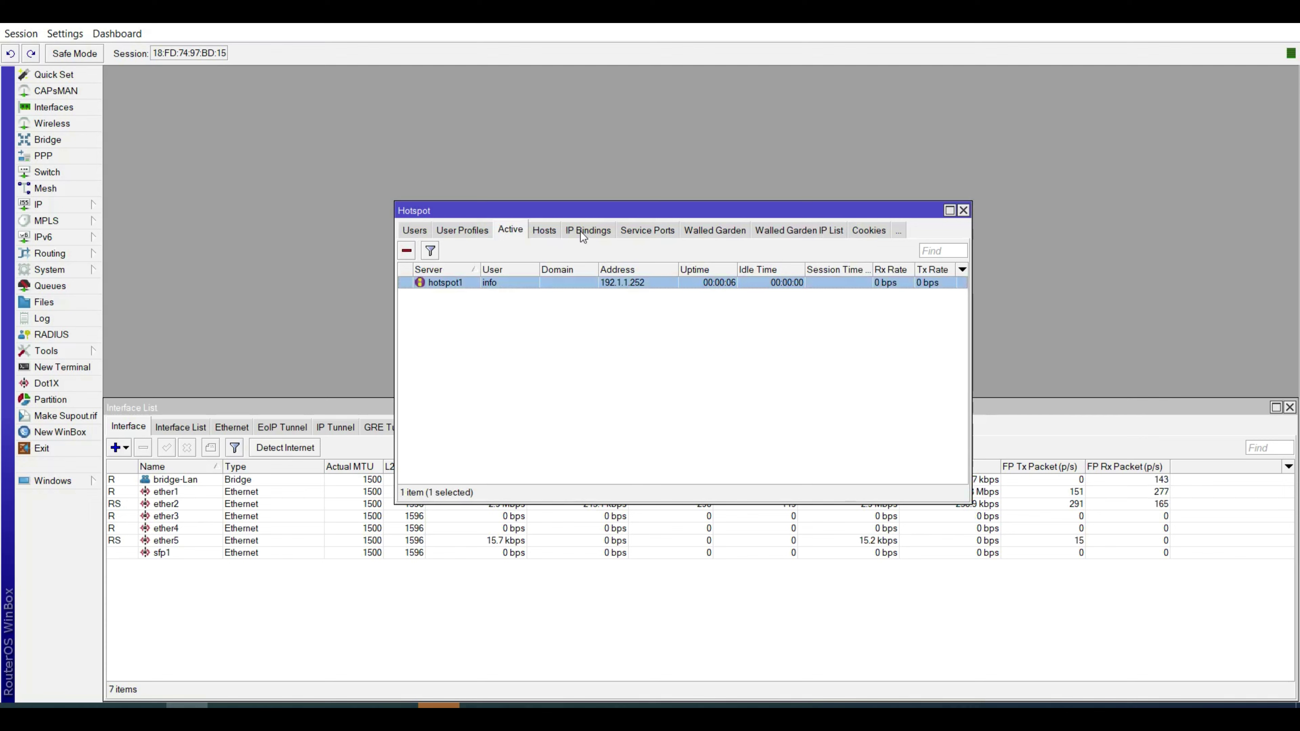
left_click_drag(598, 215, 466, 164)
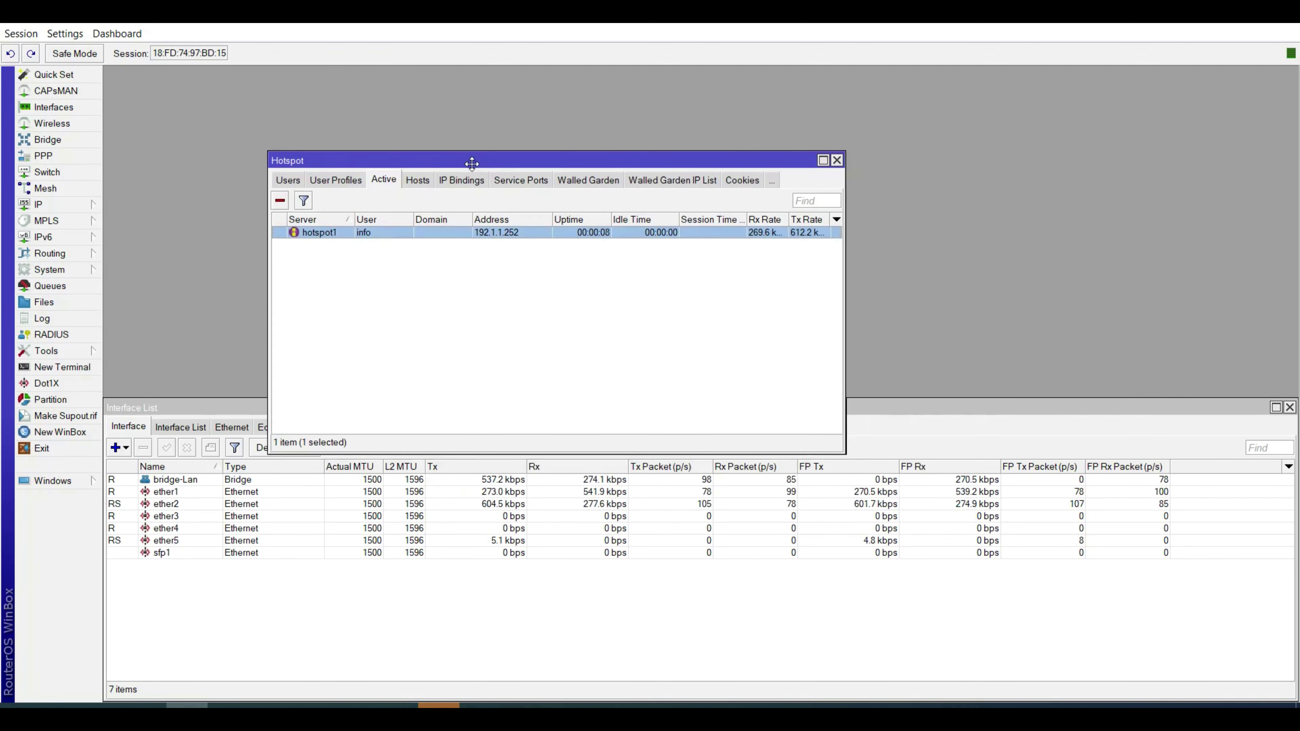
Open System Scripts and Scheduler, select the info job, and arrange the windows side by side.
left_click(64, 268)
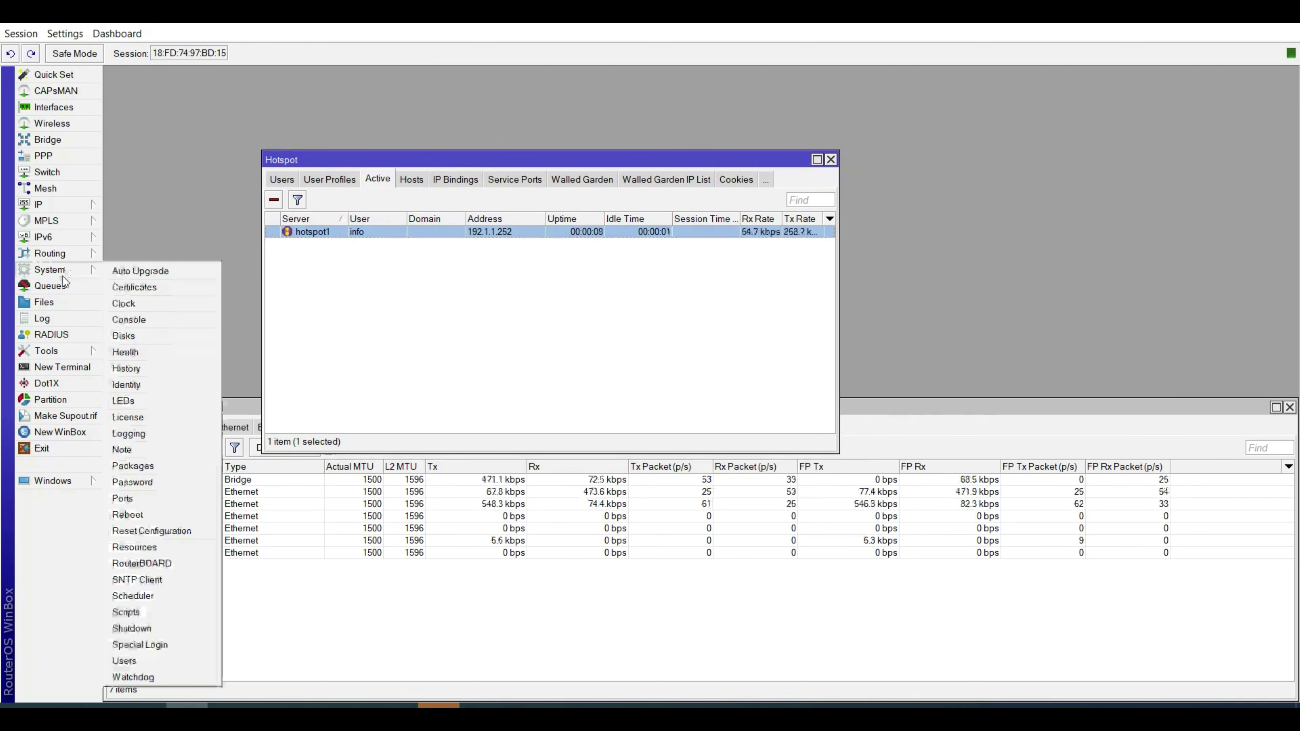
left_click(155, 614)
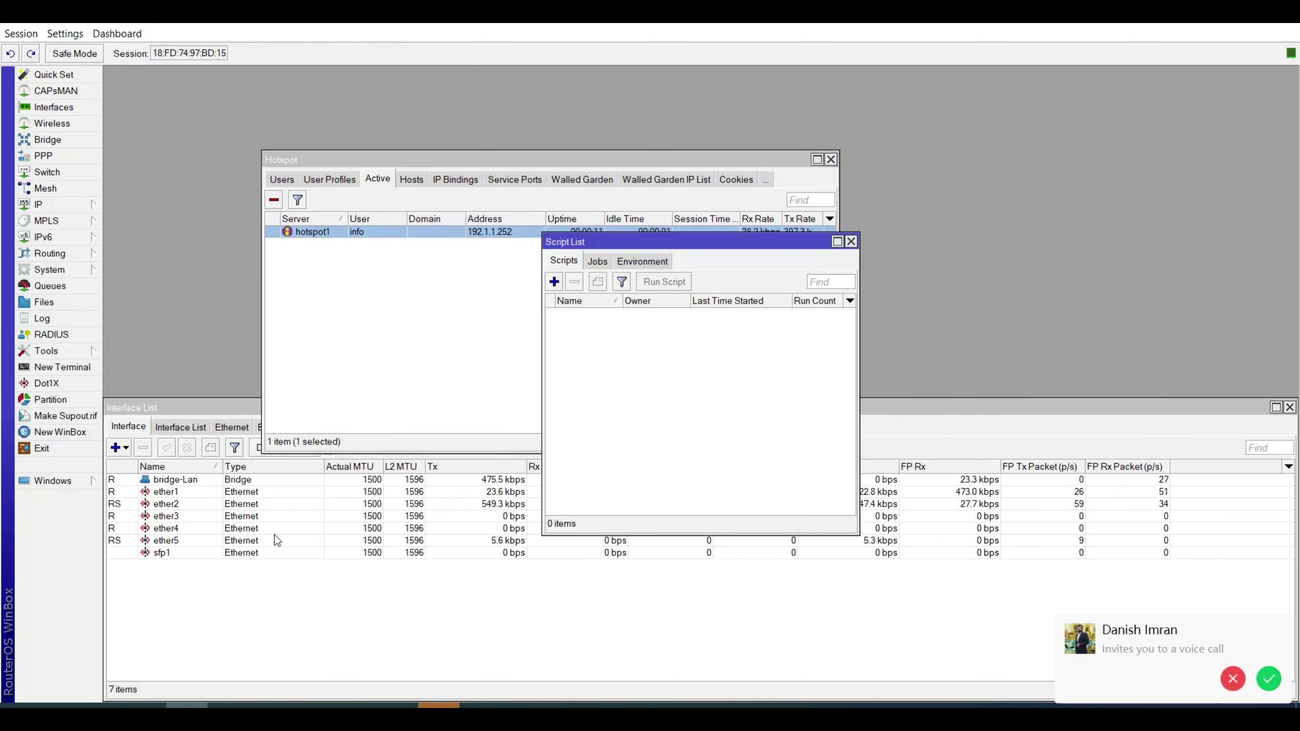
left_click(49, 272)
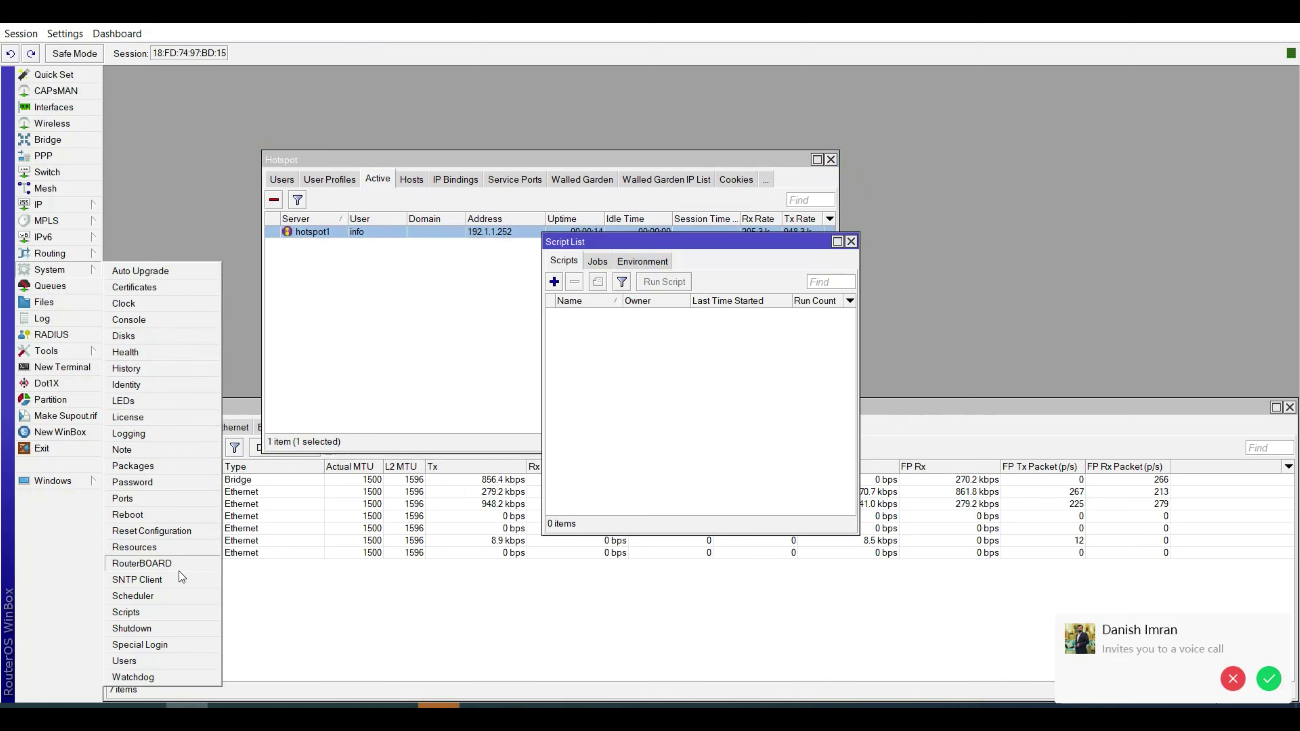
left_click(180, 594)
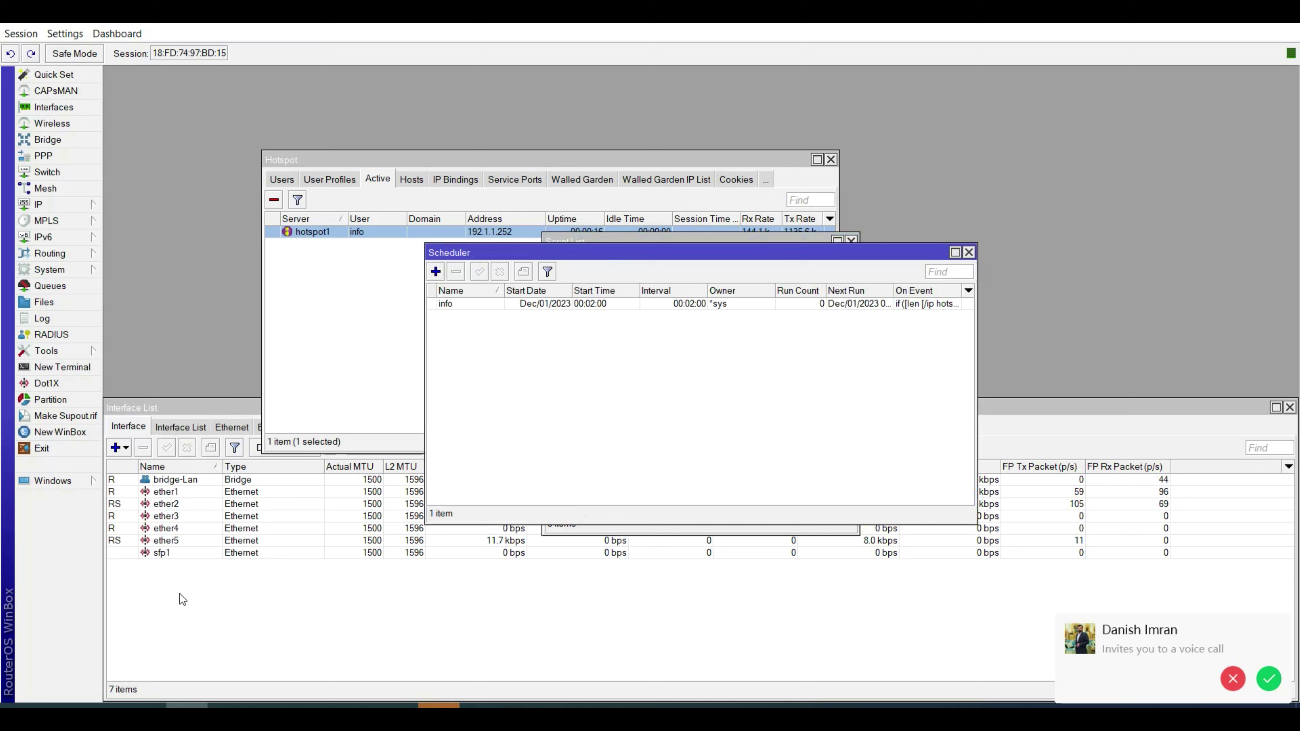
left_click(531, 304)
left_click_drag(598, 254, 962, 171)
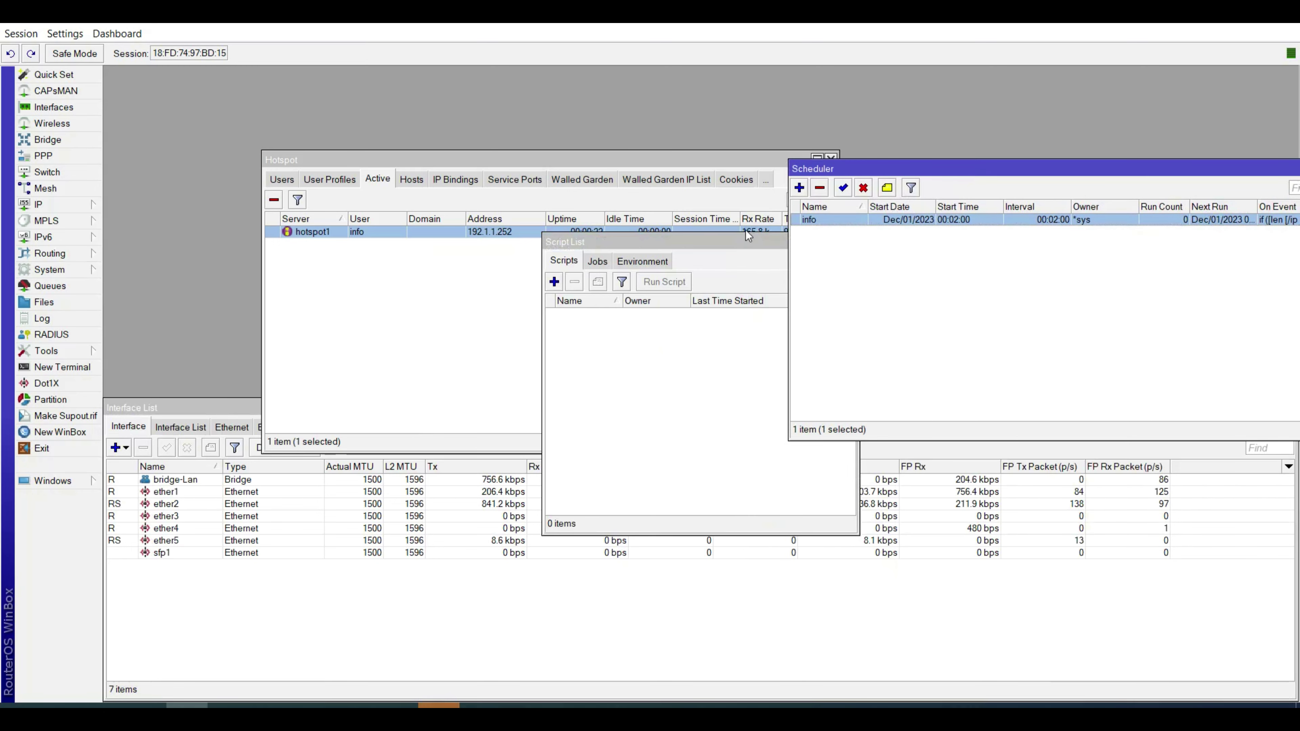
left_click(731, 243)
left_click_drag(732, 243, 366, 284)
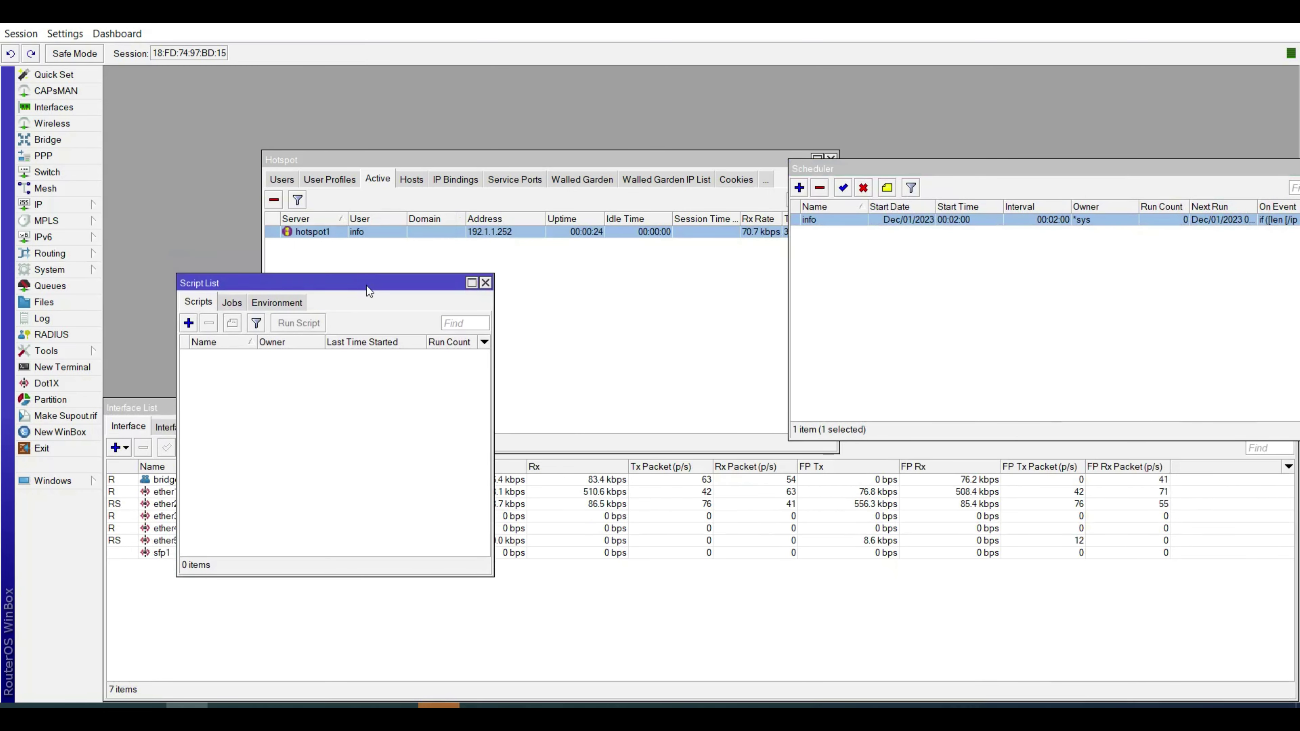
left_click(1006, 174)
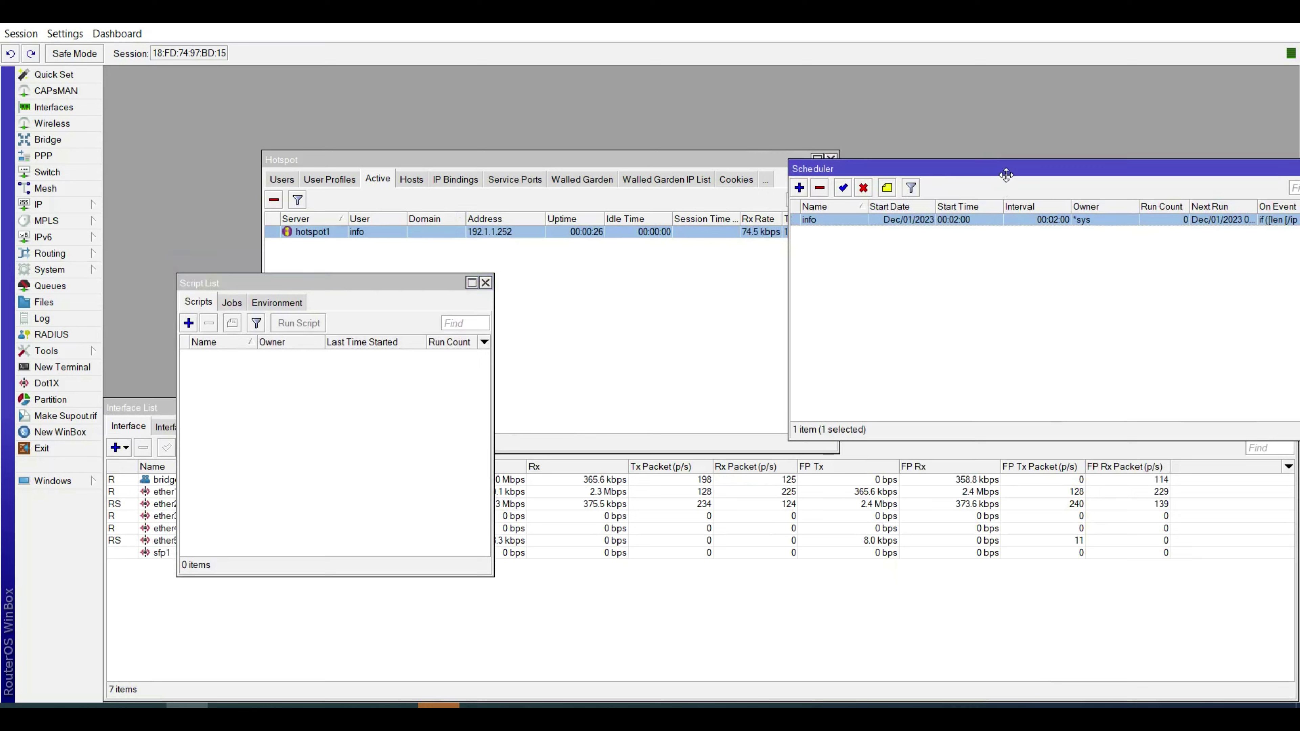
left_click_drag(1006, 174, 508, 274)
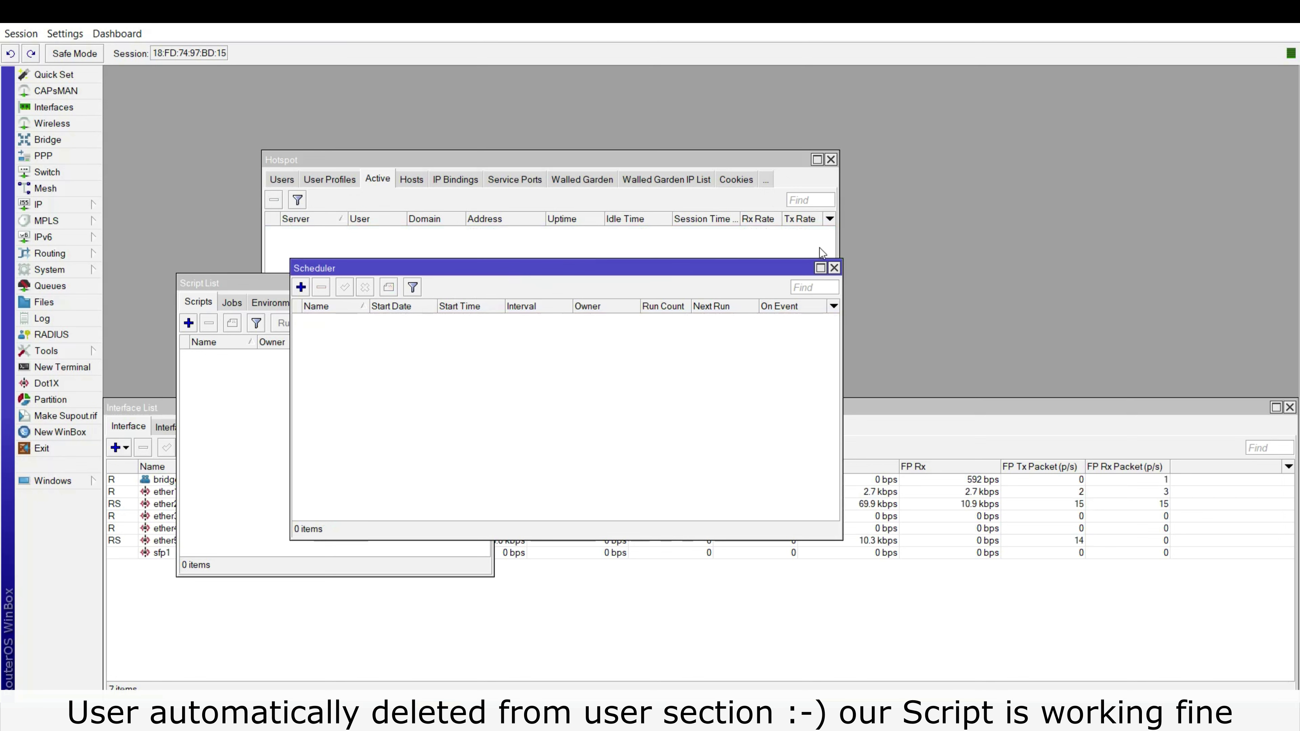
Move the scheduler aside and show the Hotspot Users list, now without the expired info user.
left_click_drag(637, 269, 986, 237)
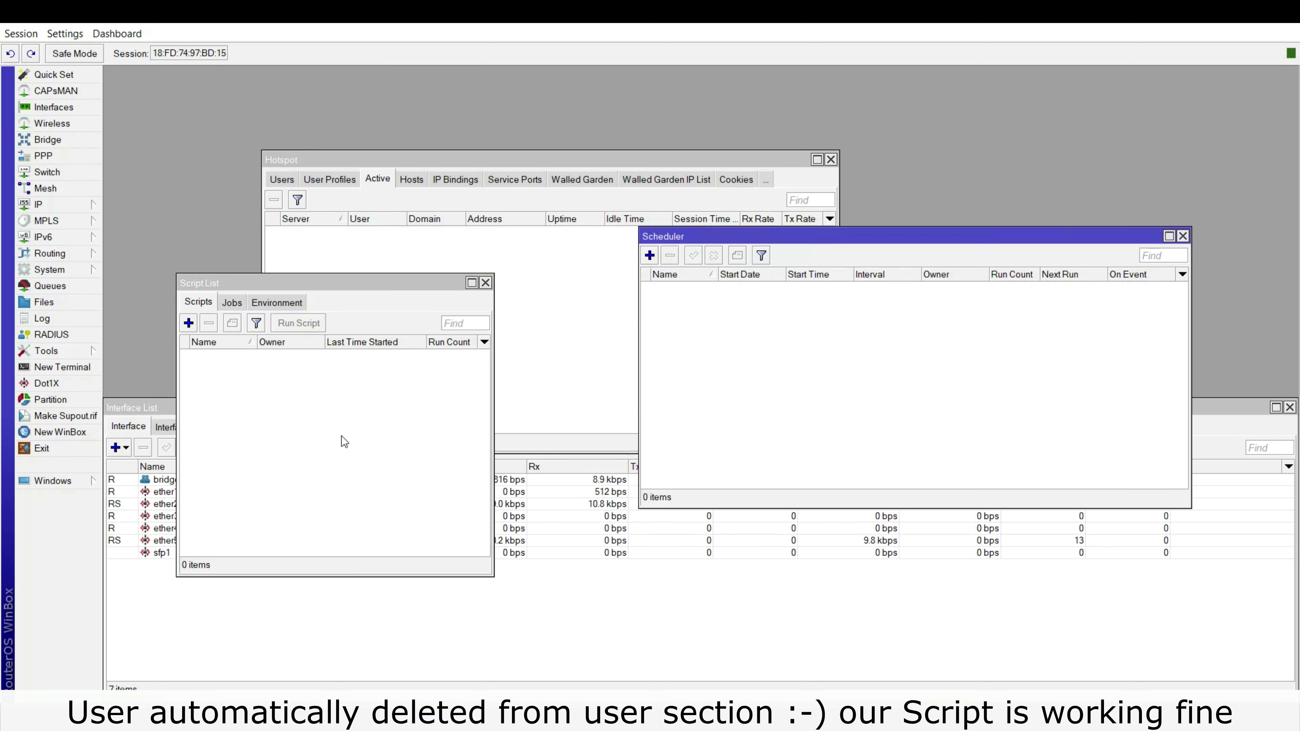
left_click(369, 177)
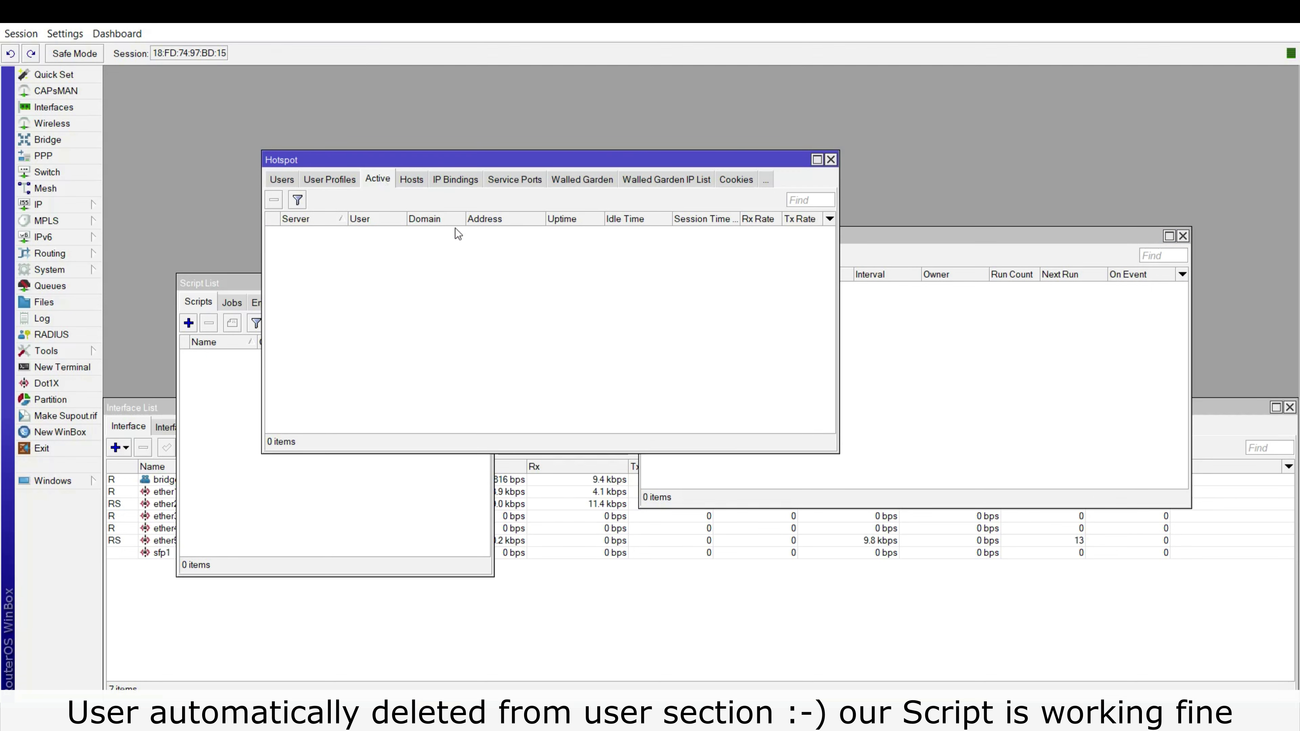
left_click(283, 181)
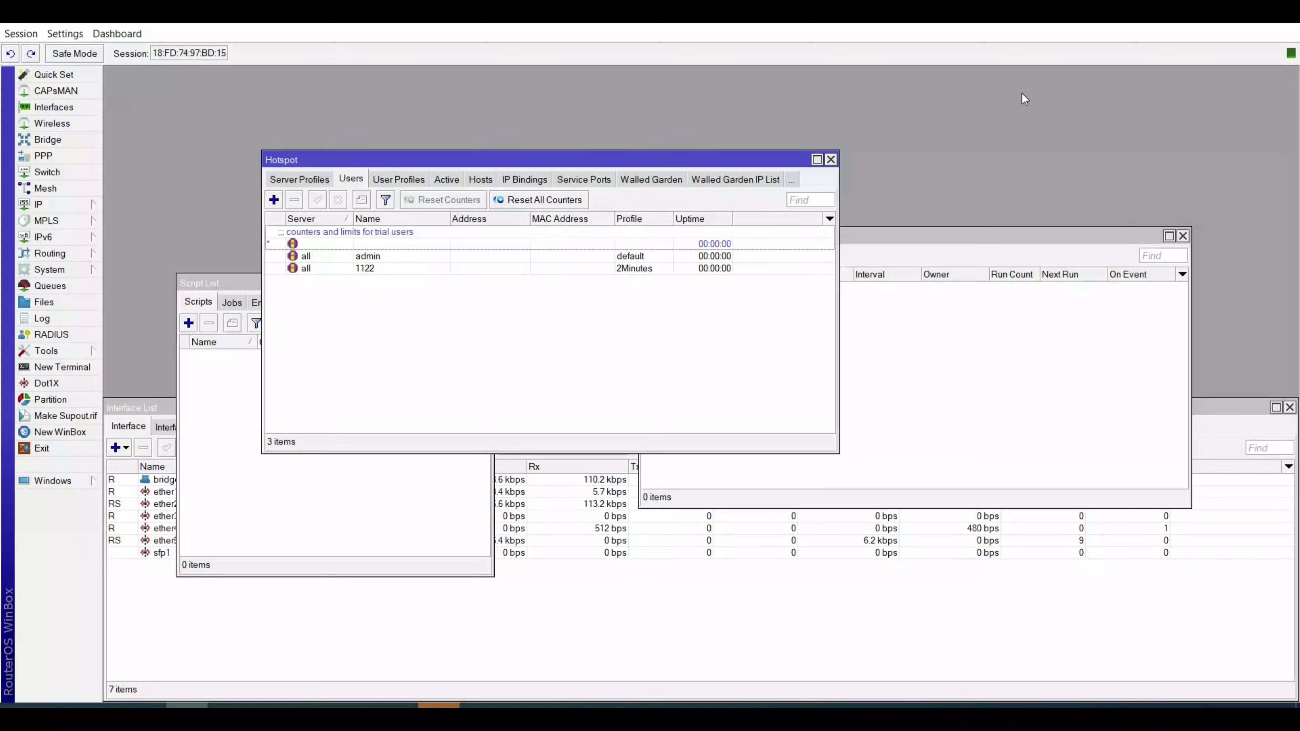
left_click(405, 272)
double_click(387, 272)
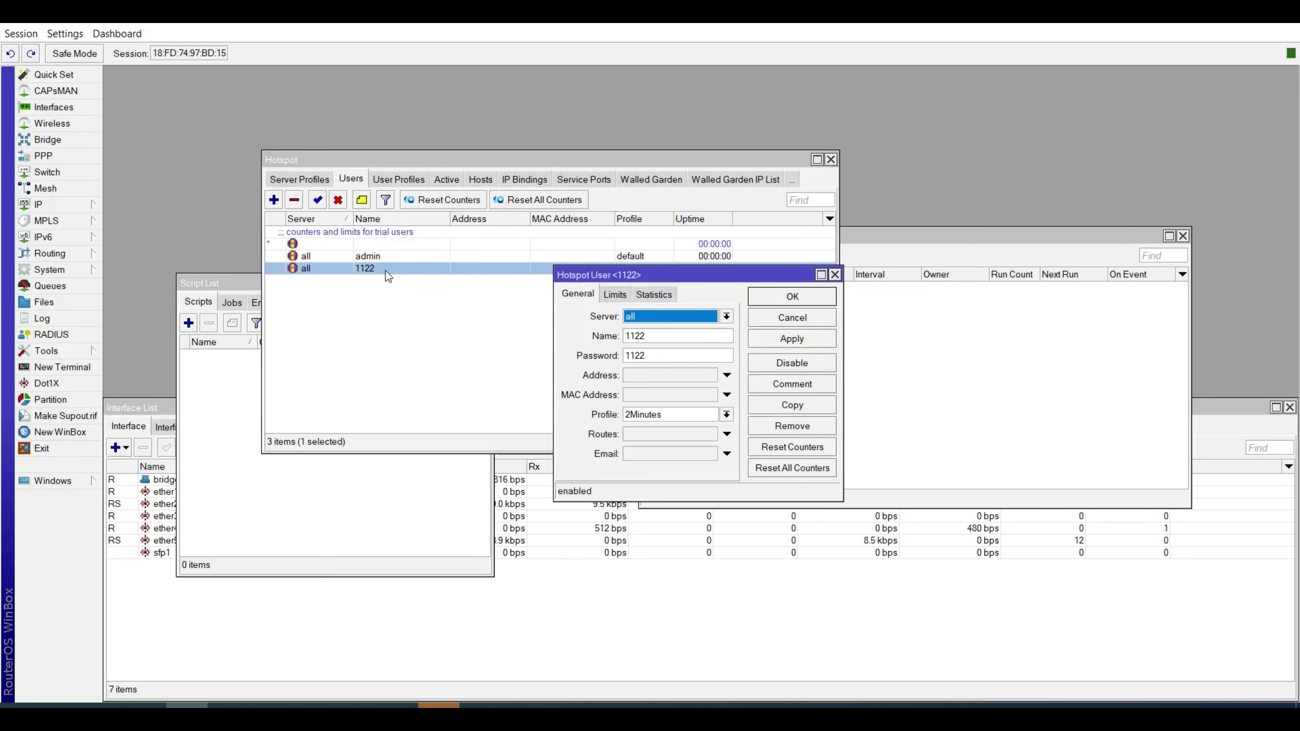
left_click(788, 300)
left_click(480, 363)
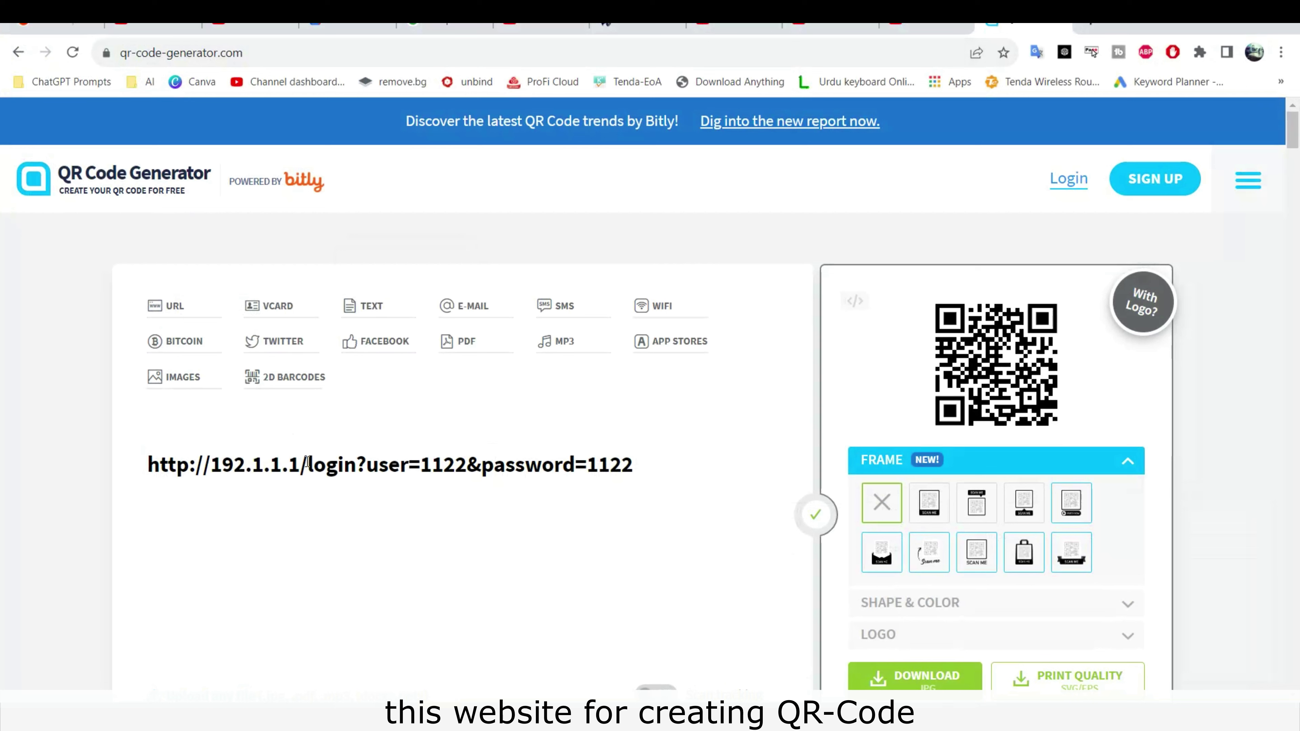
left_click_drag(300, 464, 210, 468)
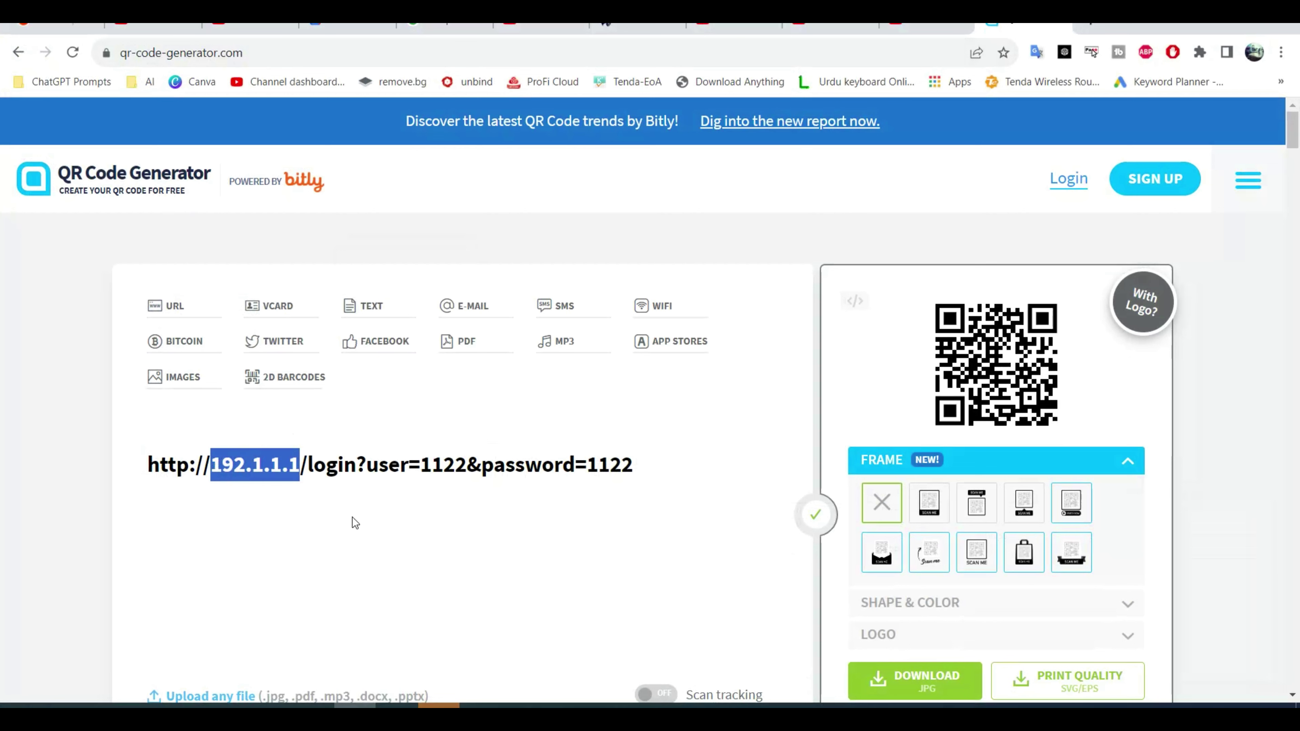
left_click_drag(366, 464, 356, 464)
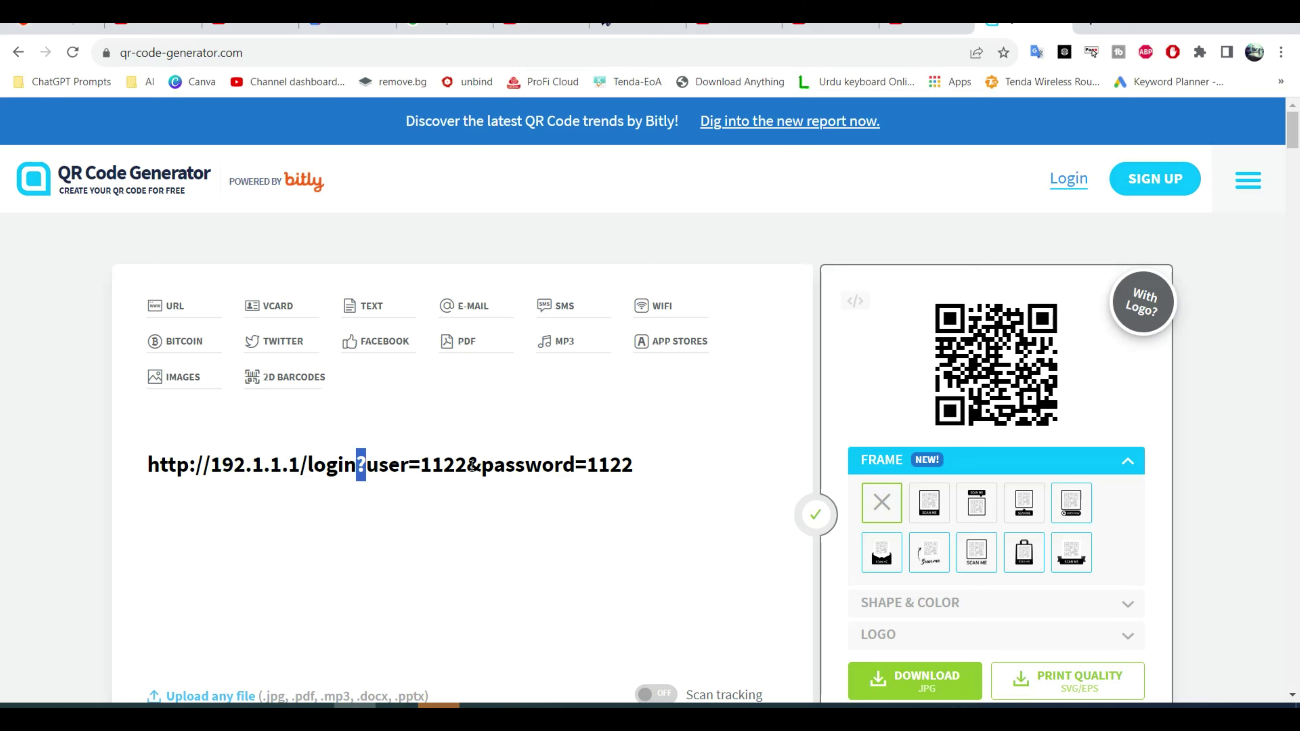
left_click(467, 465)
left_click_drag(466, 465, 425, 464)
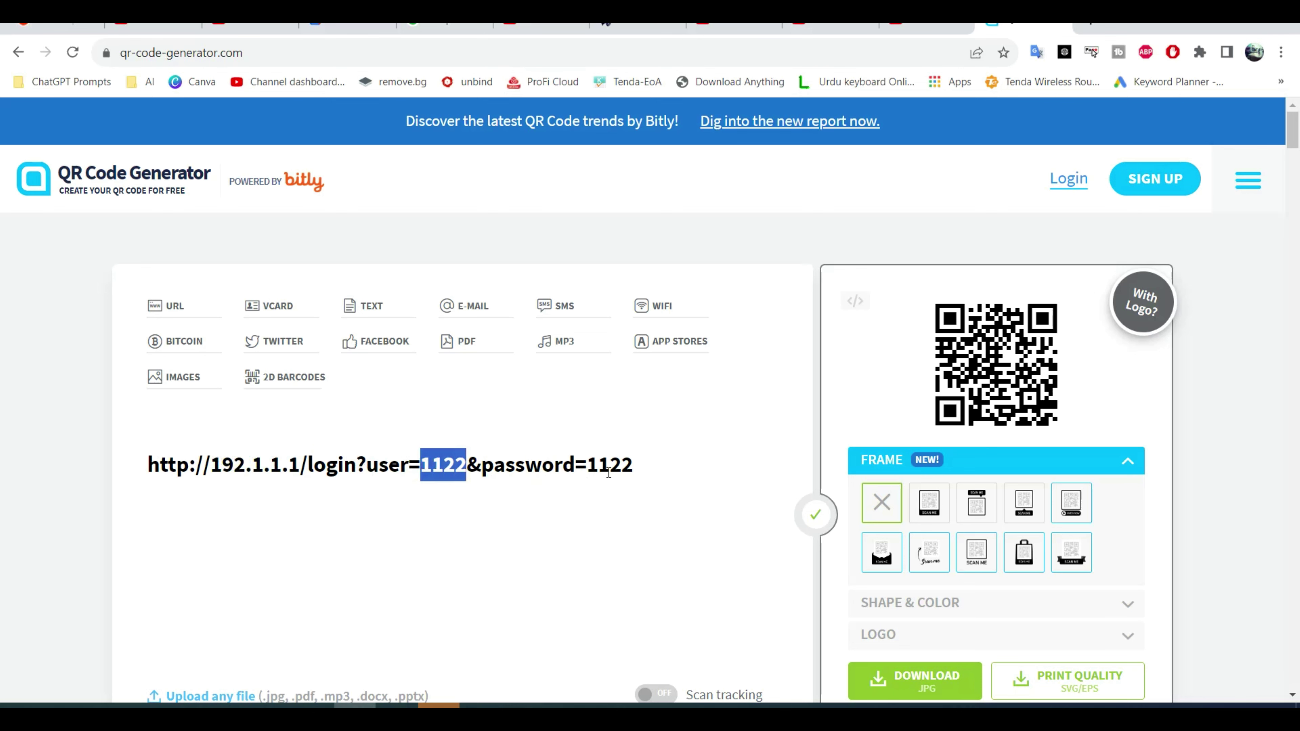
left_click_drag(643, 466, 587, 472)
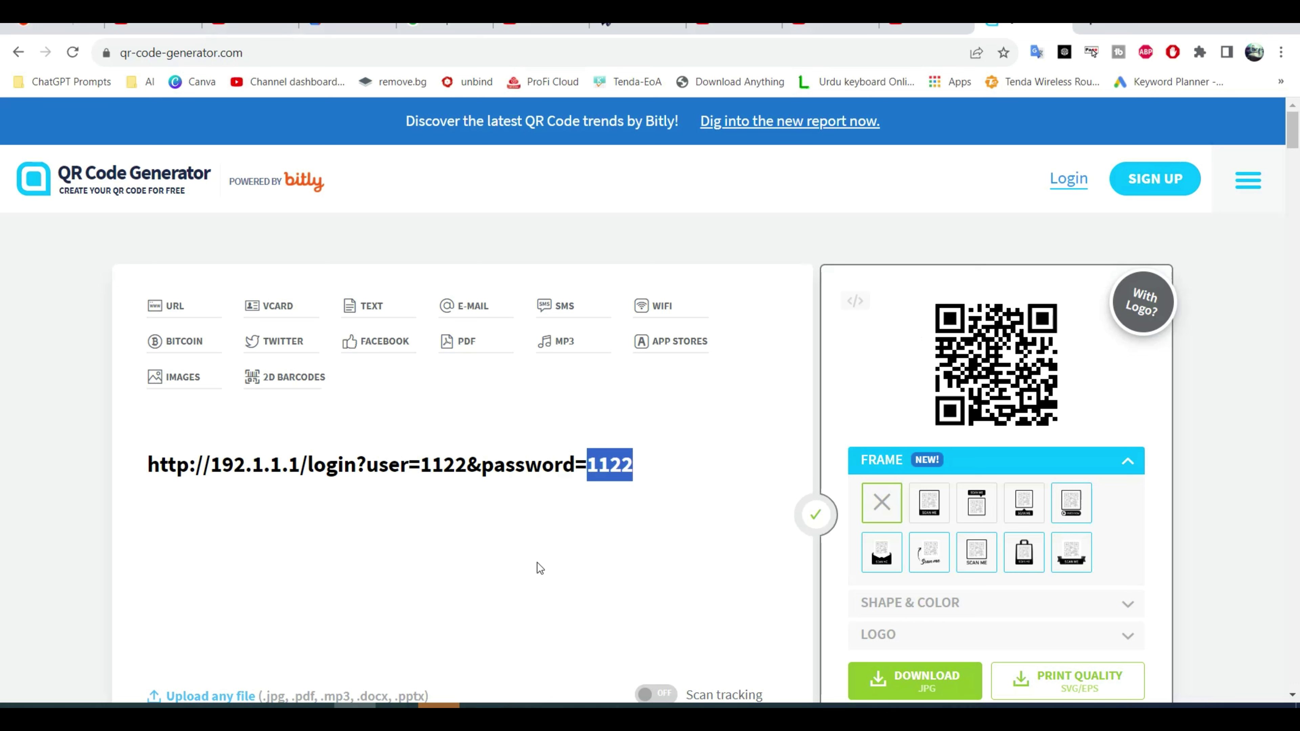
left_click_drag(652, 465, 124, 482)
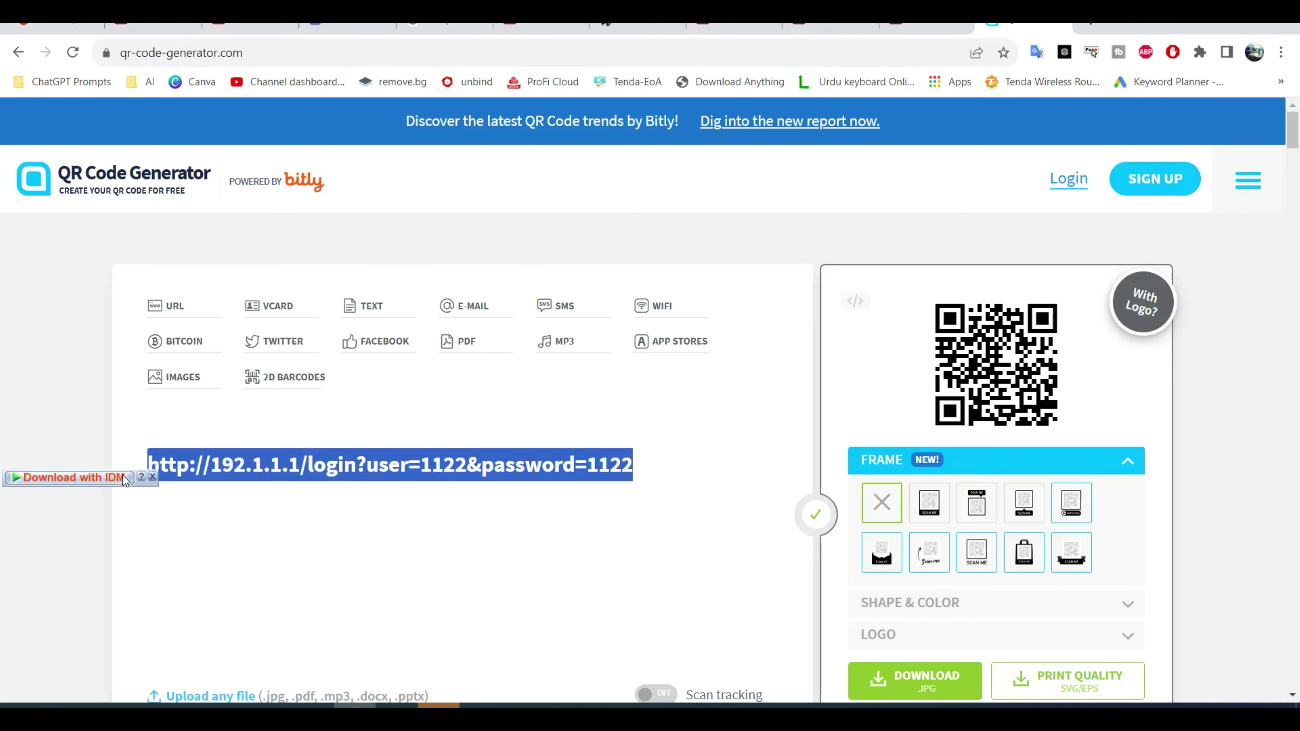
left_click(356, 492)
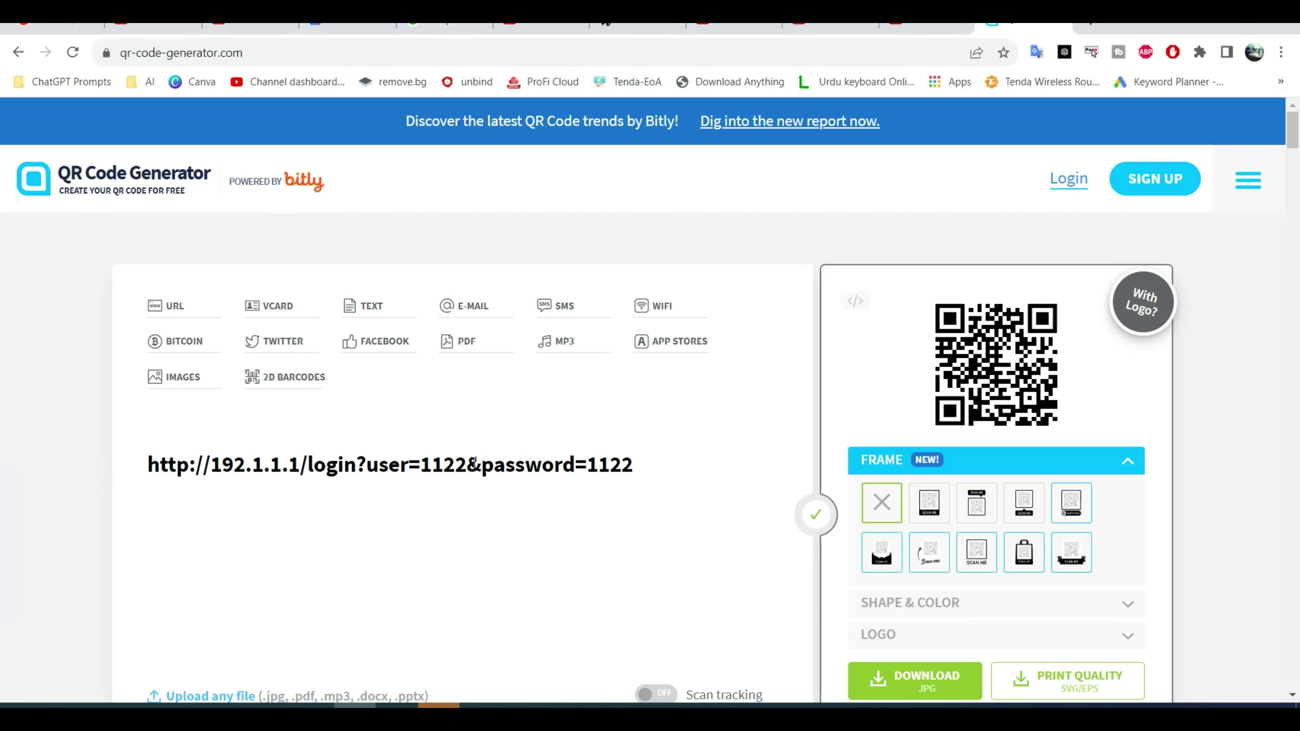
left_click_drag(466, 462, 417, 467)
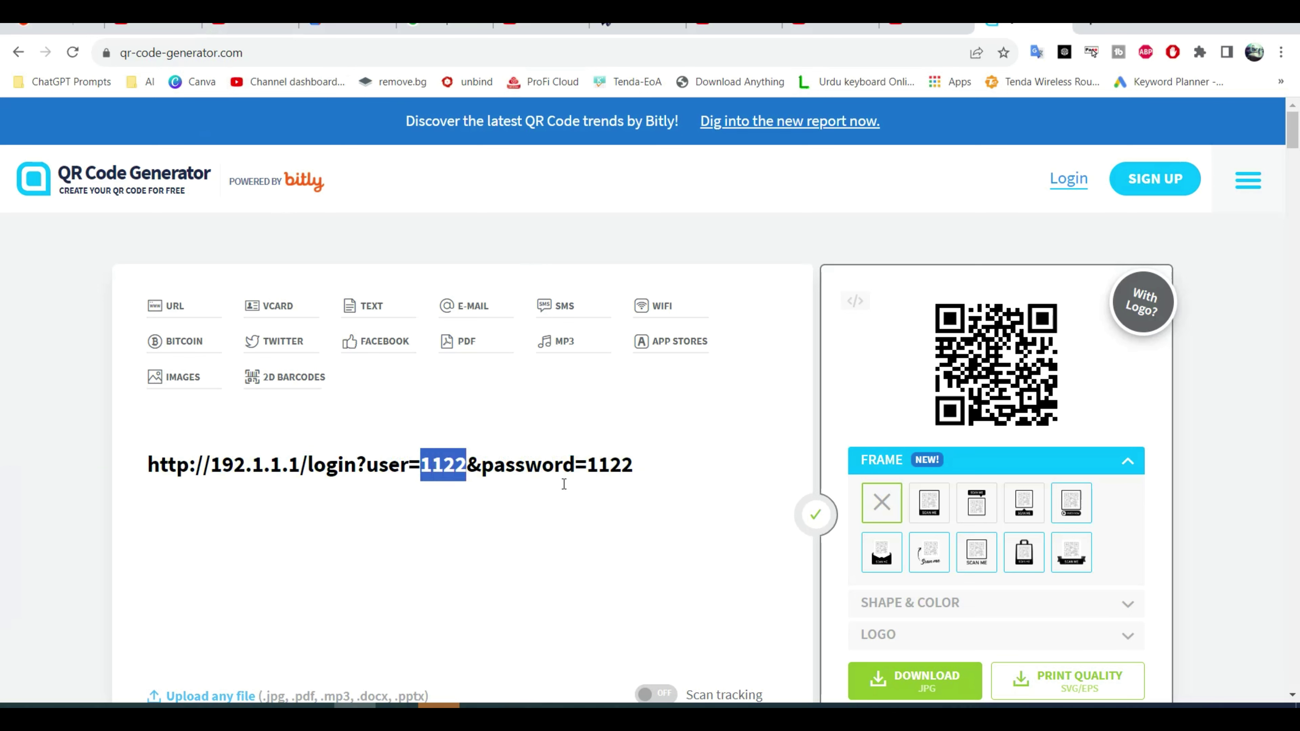
Put a sample user name and sample password into the login URL.
type("ali")
left_click(617, 468)
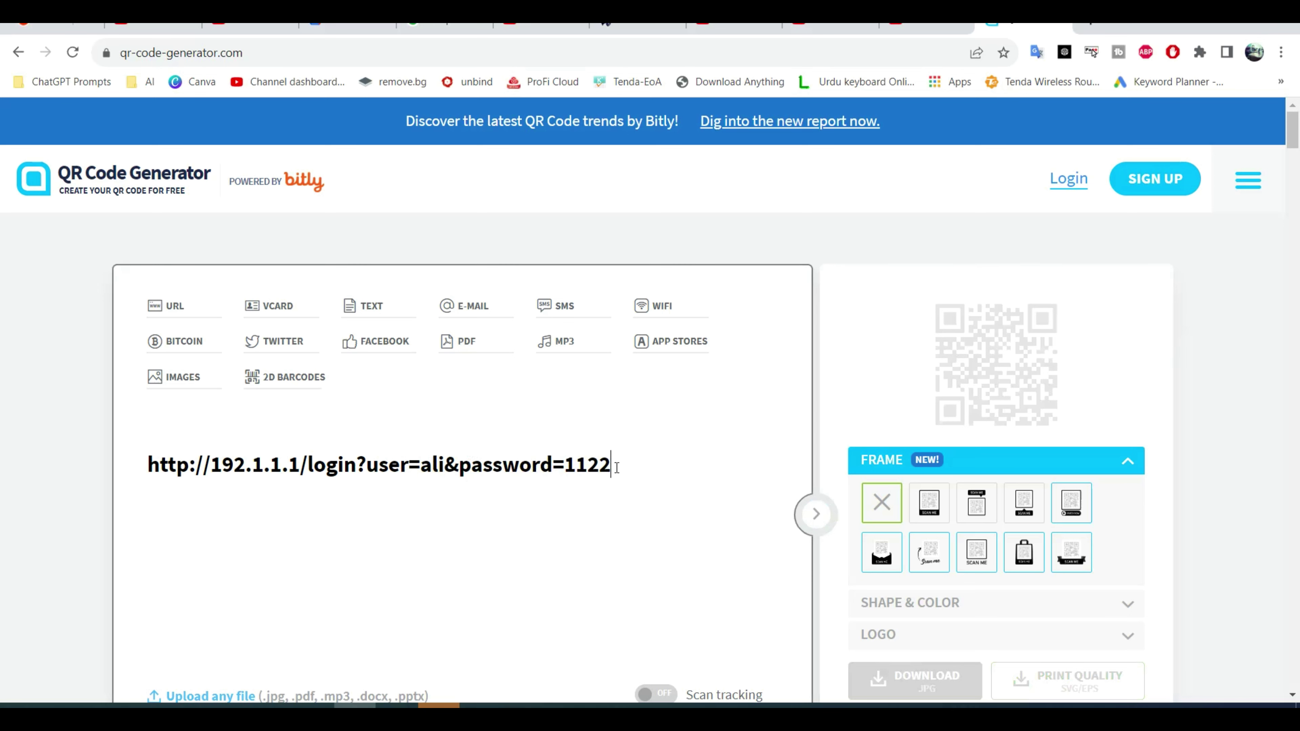
key("BackSpace")
key("BackSpace")
key("BackSpace")
key("BackSpace")
type("ali12")
Restore the original user name and password in the URL, then open the saved WhatsApp Image JPEG.
left_click_drag(612, 465, 574, 465)
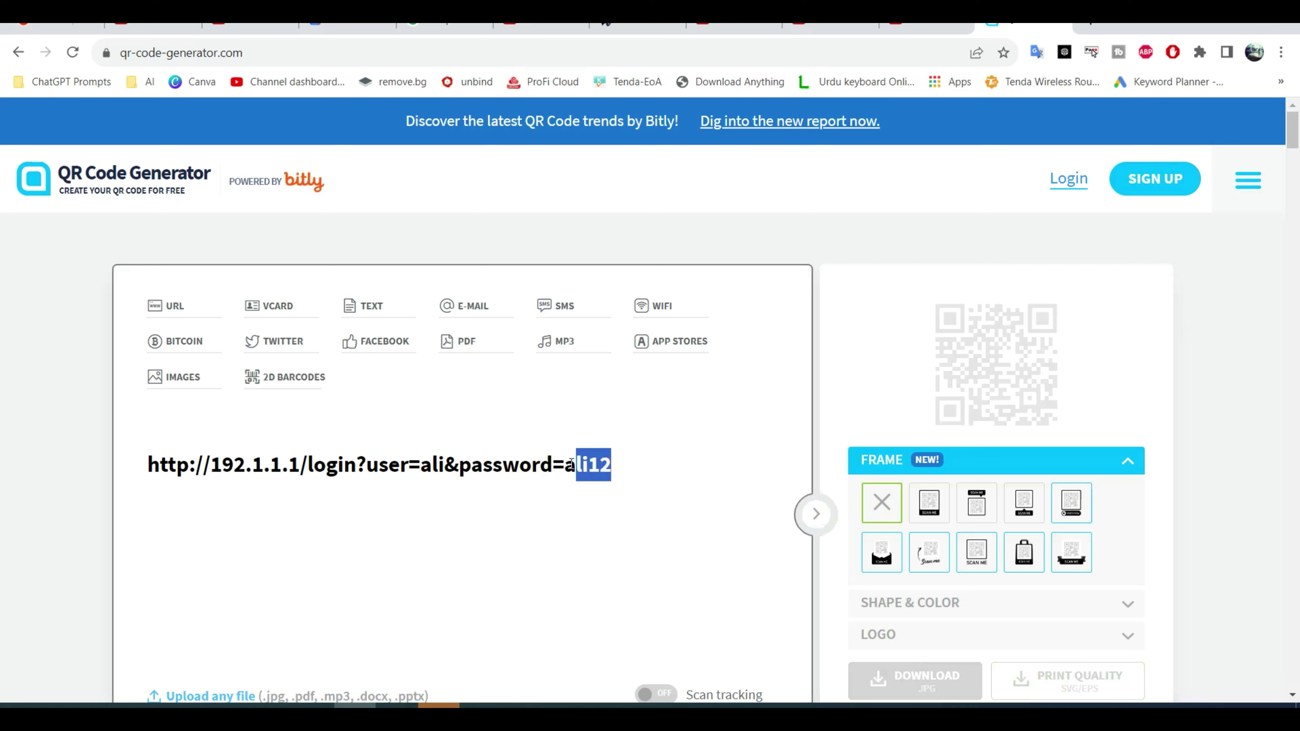
left_click(650, 552)
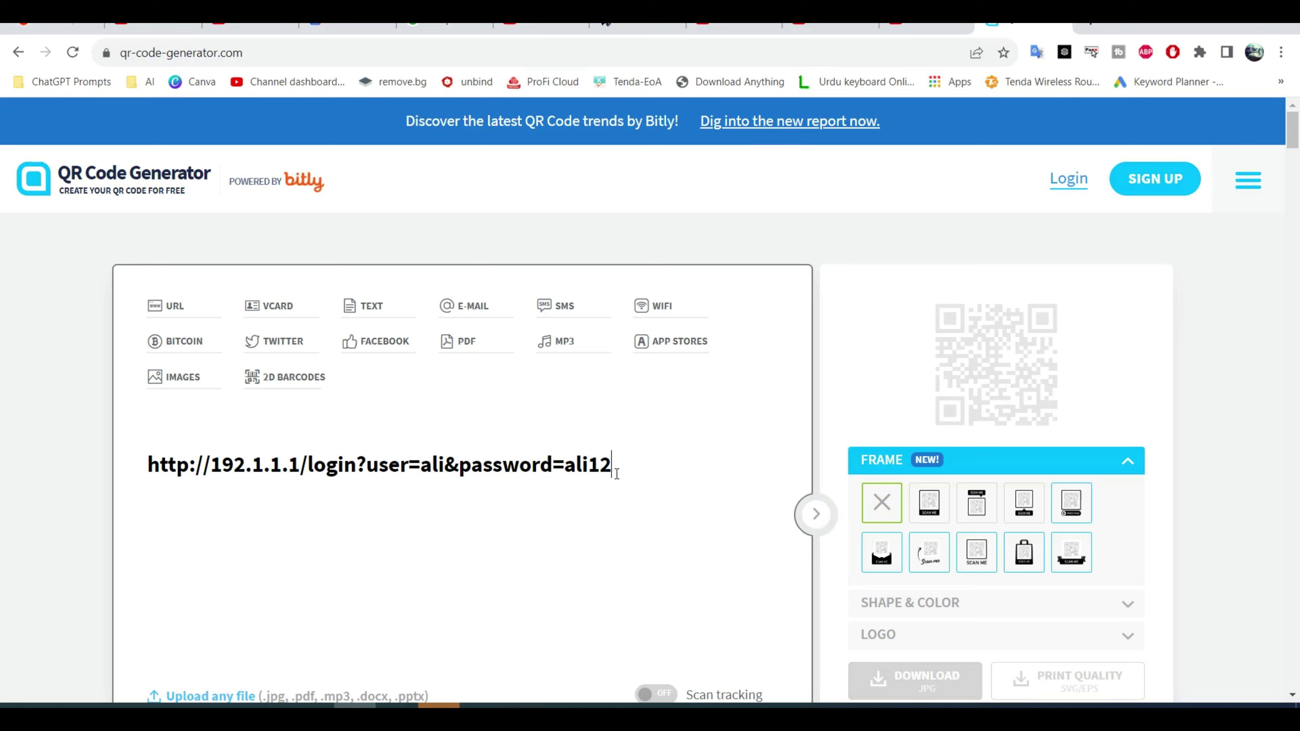
left_click_drag(617, 473, 565, 471)
type("1122")
left_click(443, 464)
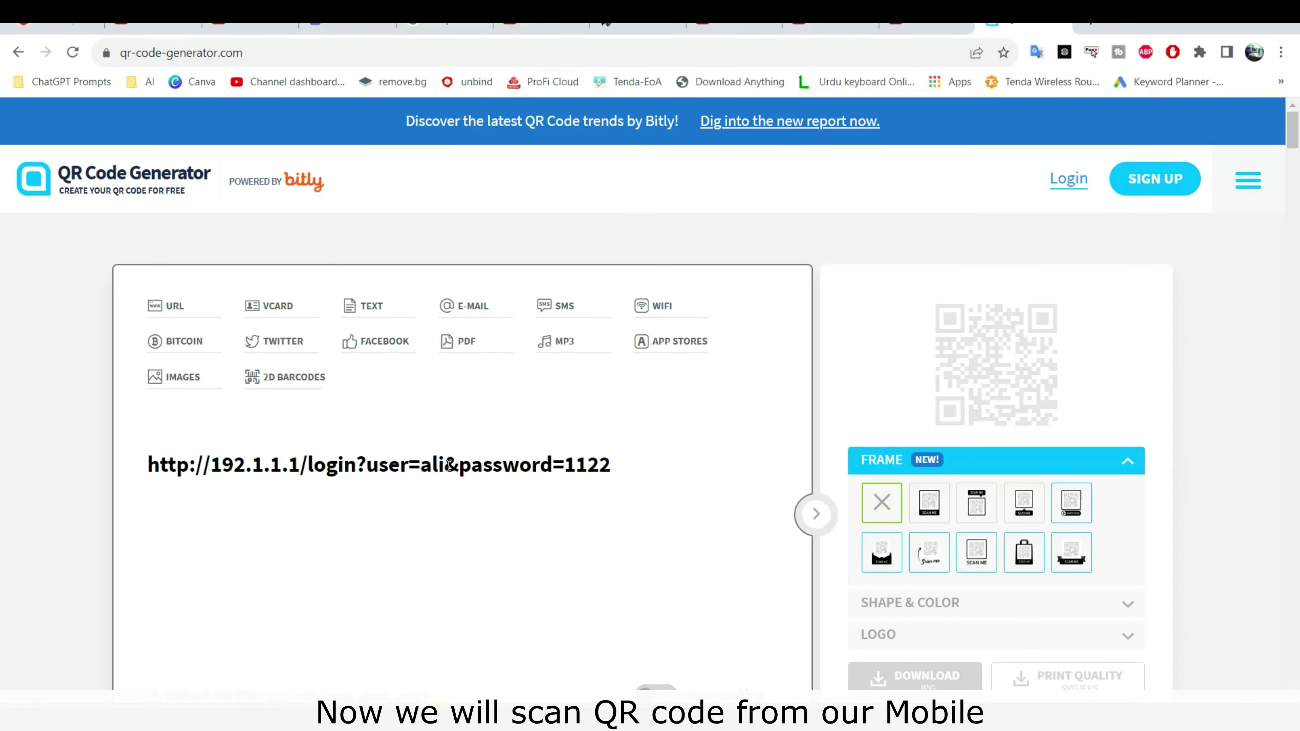
key("BackSpace")
key("BackSpace")
key("BackSpace")
type("1122")
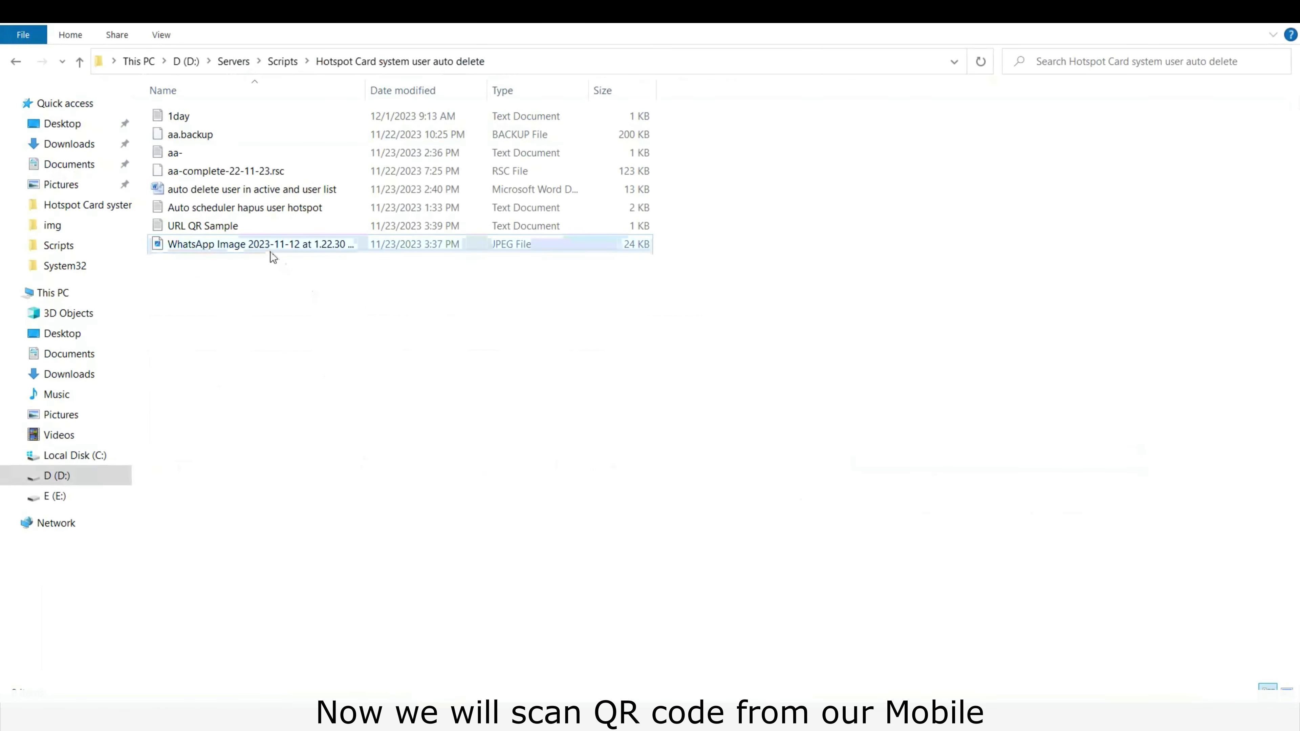
left_click(263, 245)
double_click(263, 245)
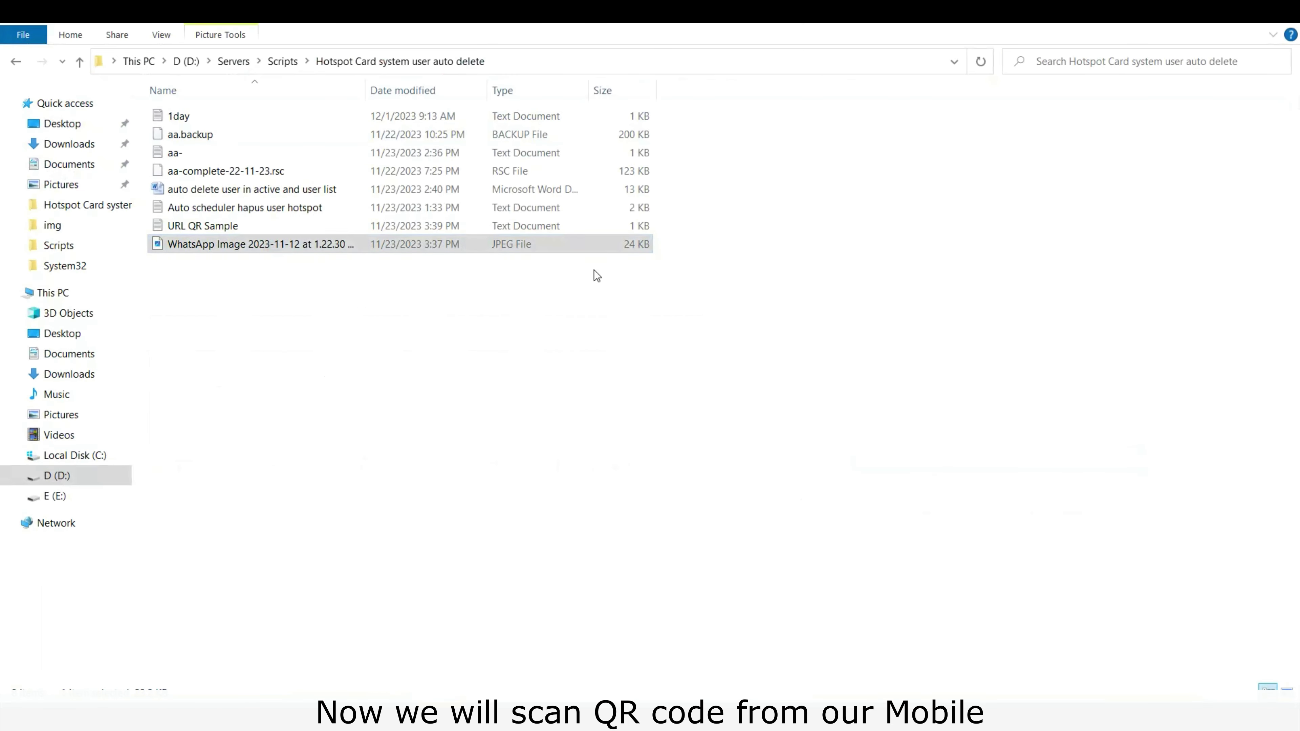